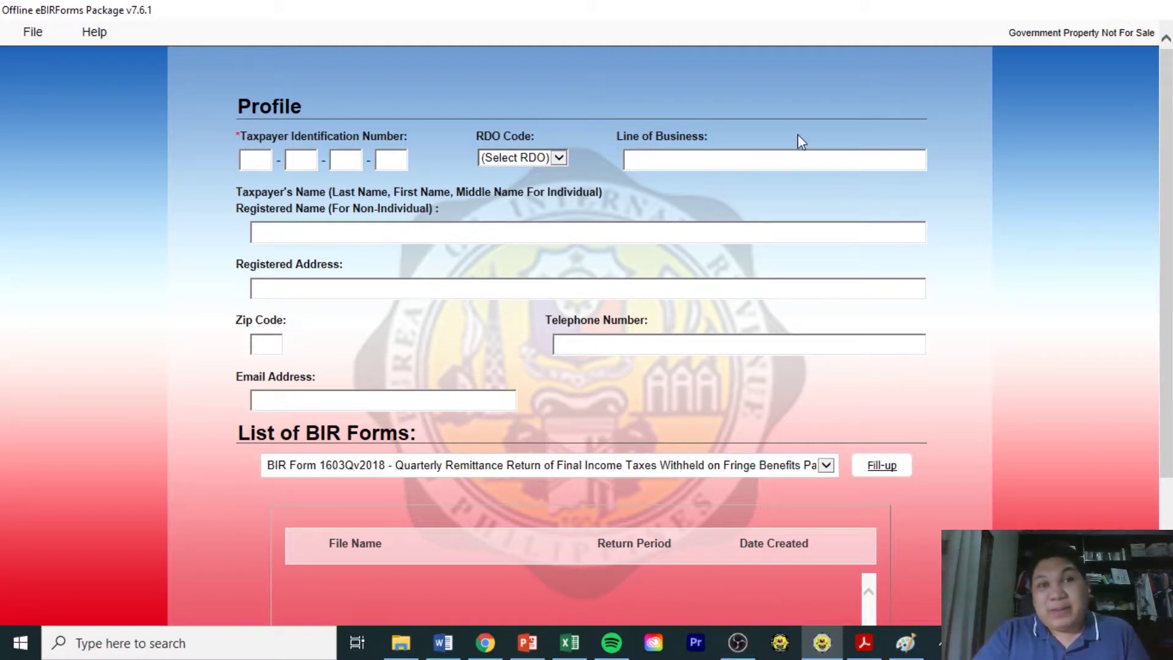
Put the cursor in the Line of Business field of the blank 1603Qv2018 taxpayer profile.
click(829, 162)
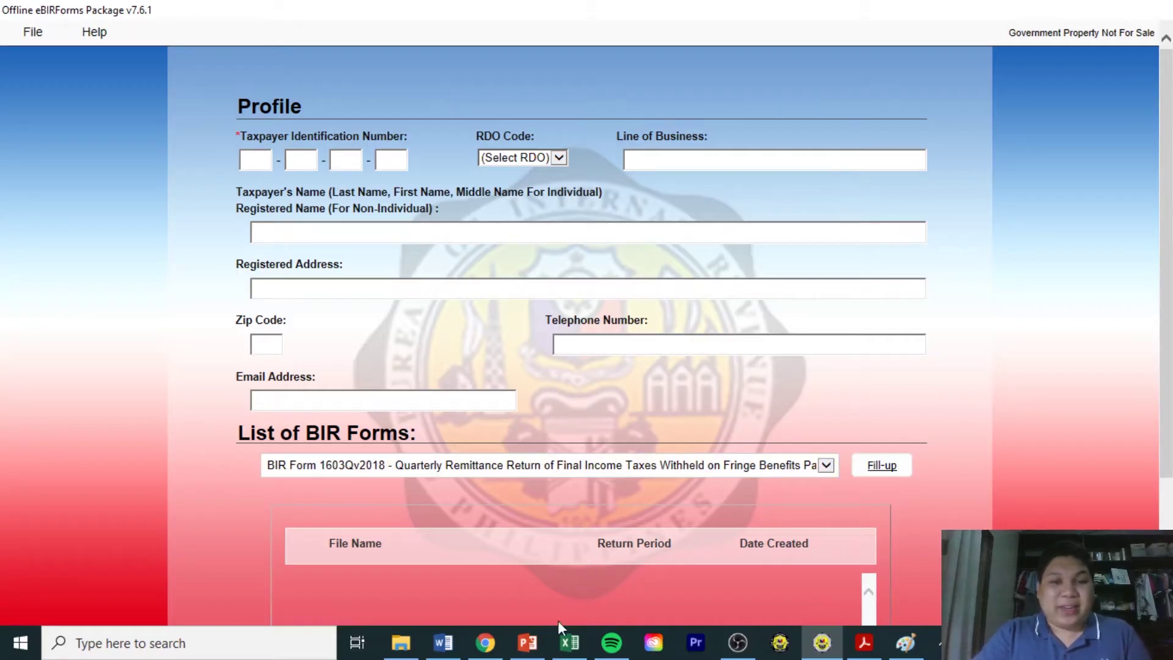
Switch to Book2's FRINGE BENEFITS sheet, scroll back to column A and select A4.
click(567, 643)
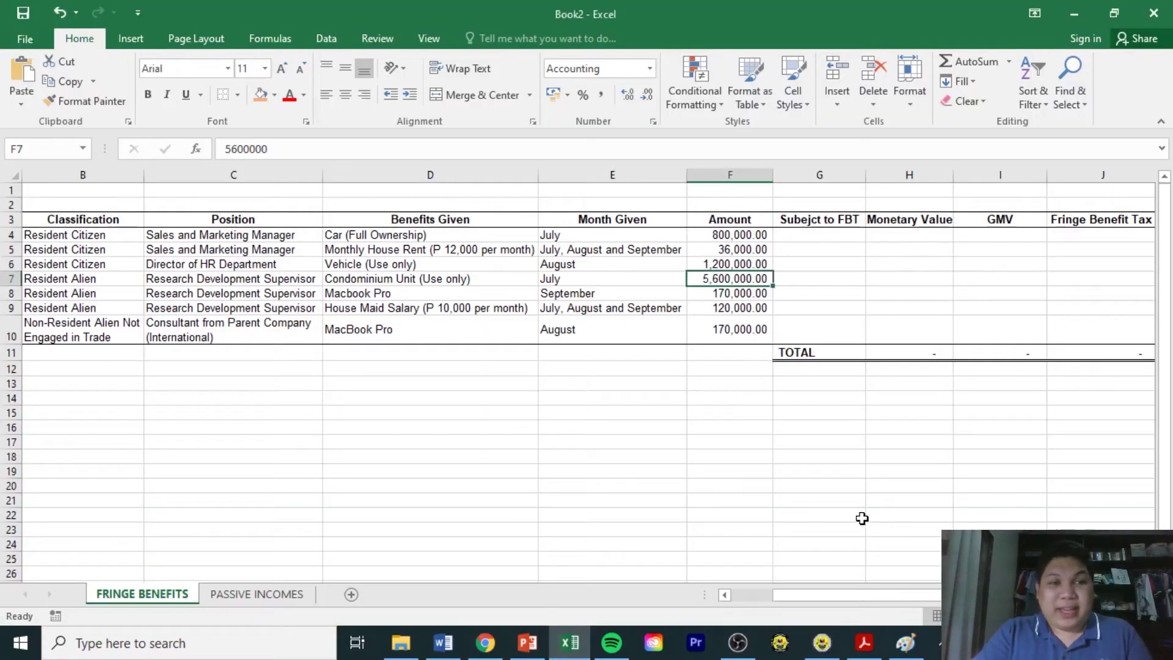
drag(936, 595, 889, 602)
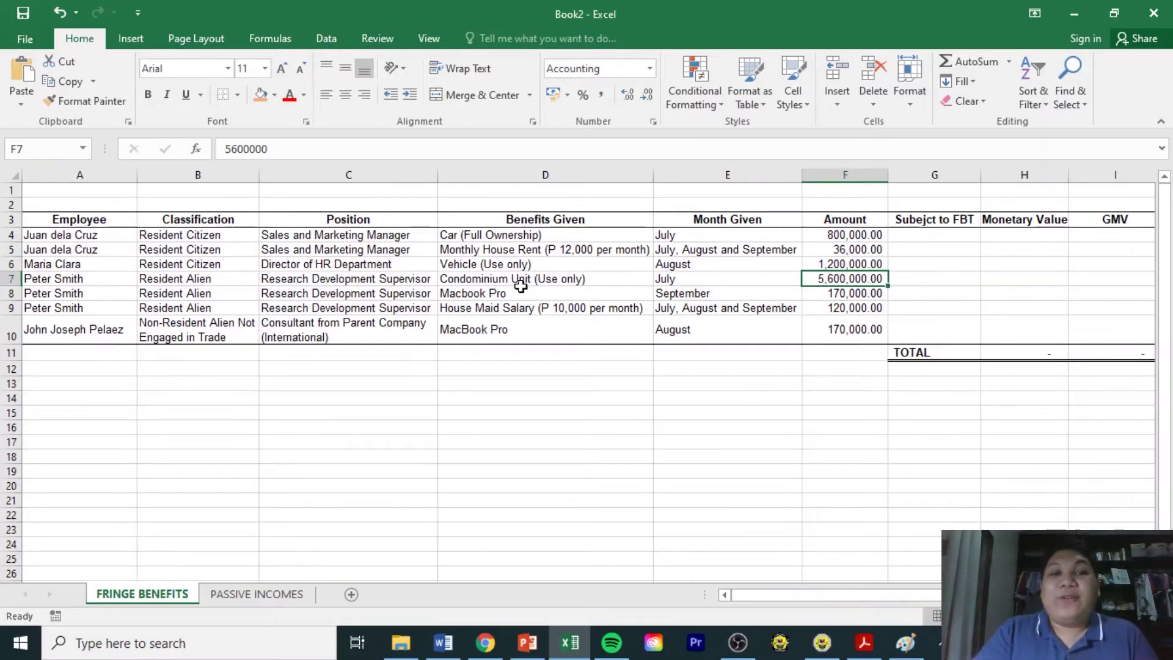
click(112, 238)
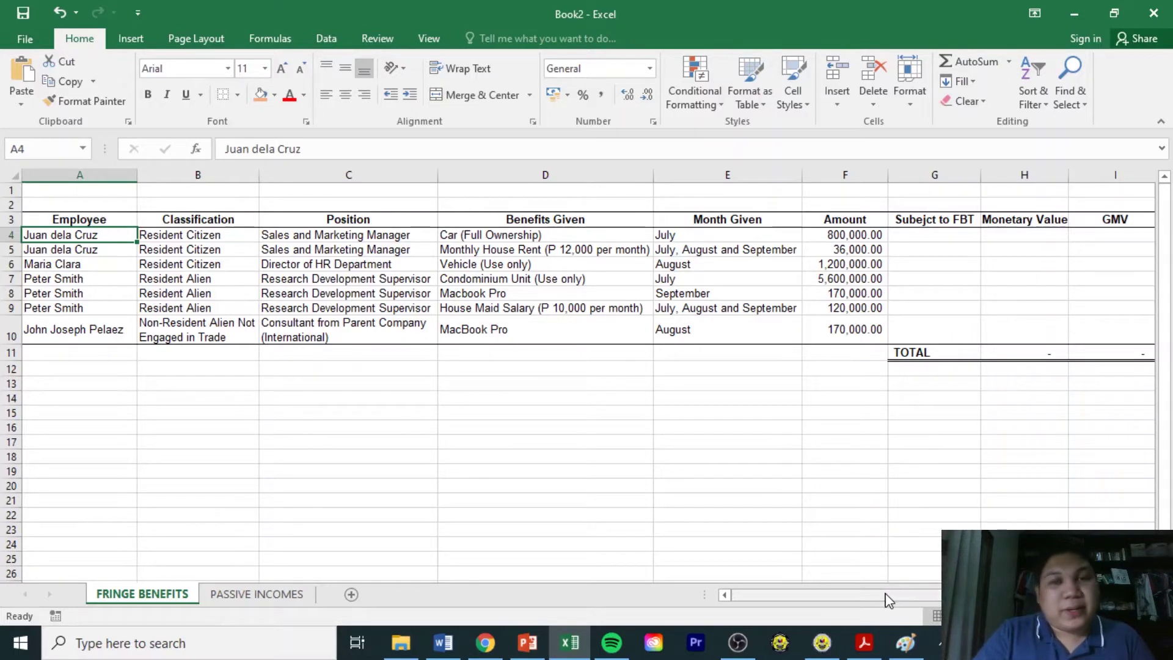
drag(892, 602, 805, 599)
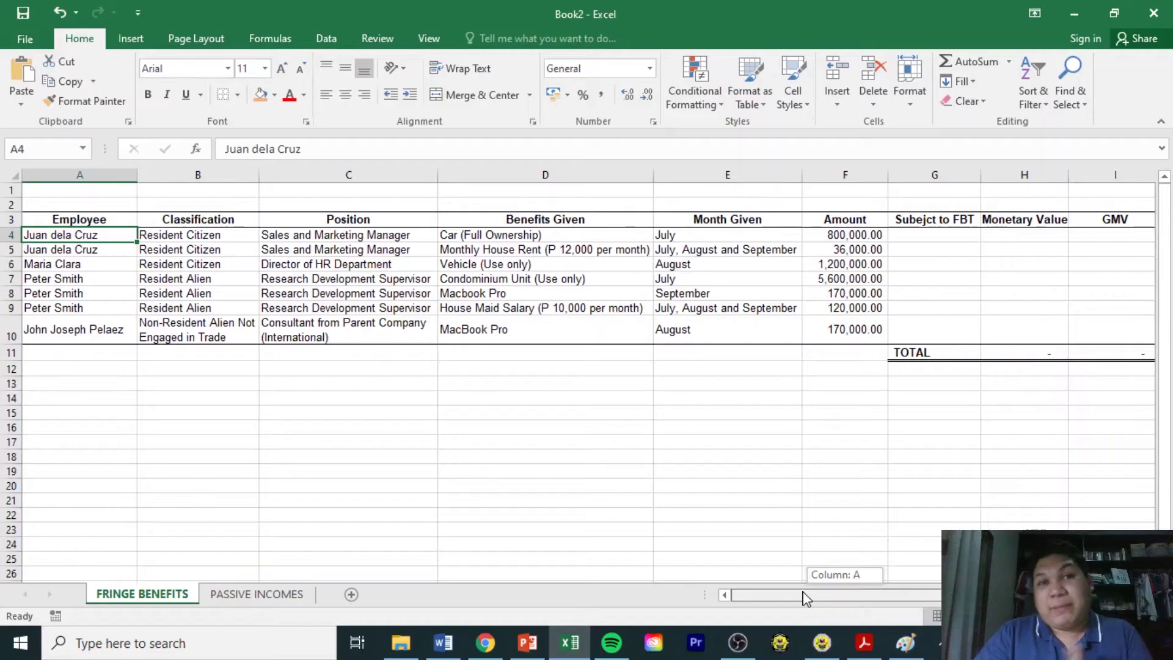
drag(805, 599, 800, 597)
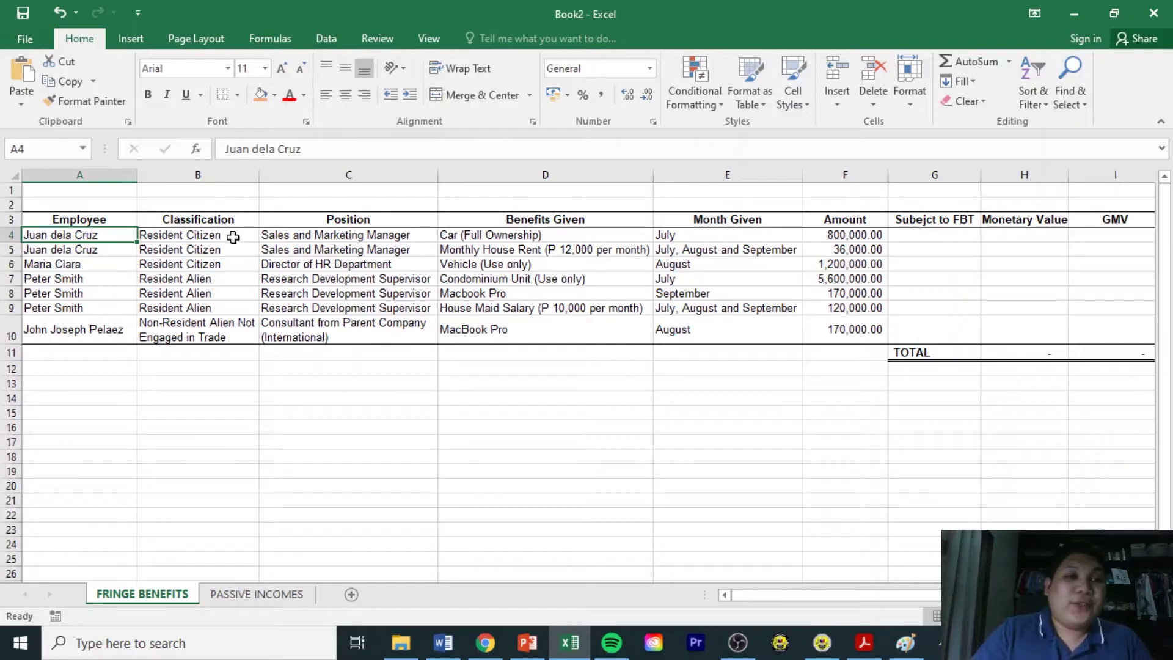
click(233, 238)
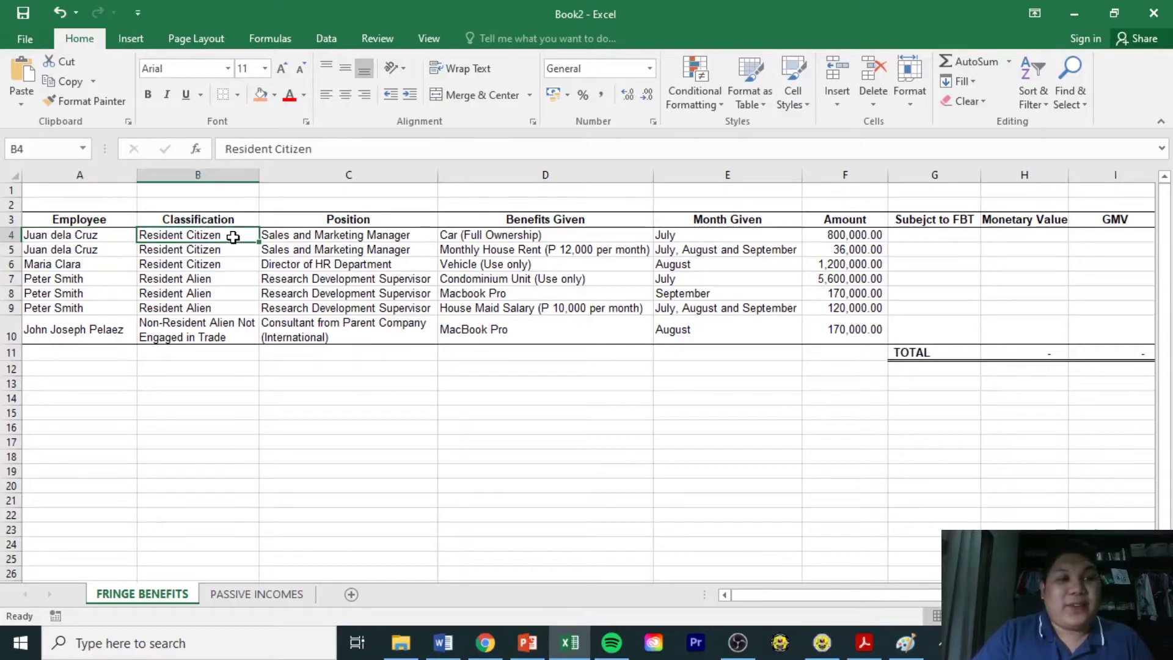
click(225, 281)
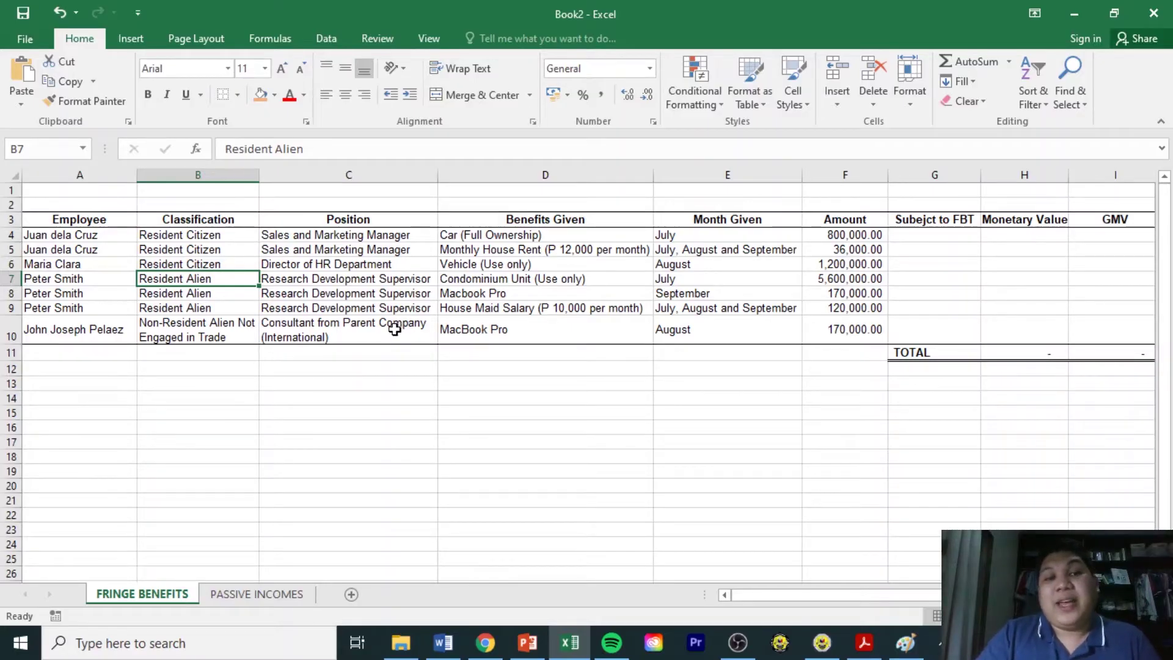
click(394, 329)
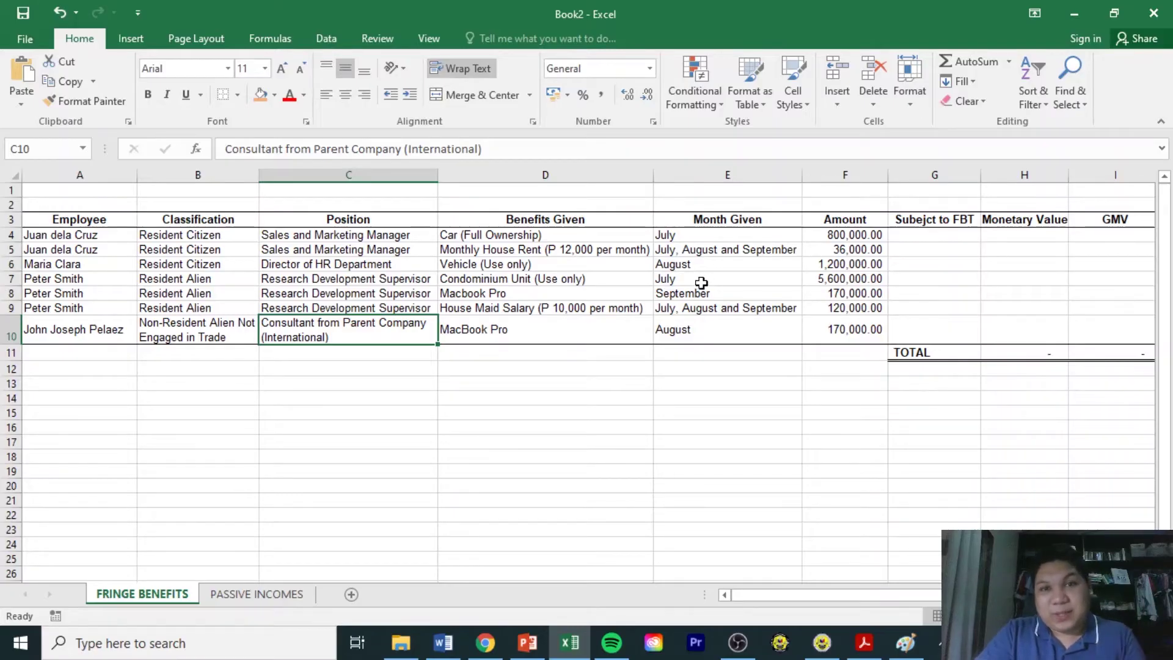
double_click(713, 236)
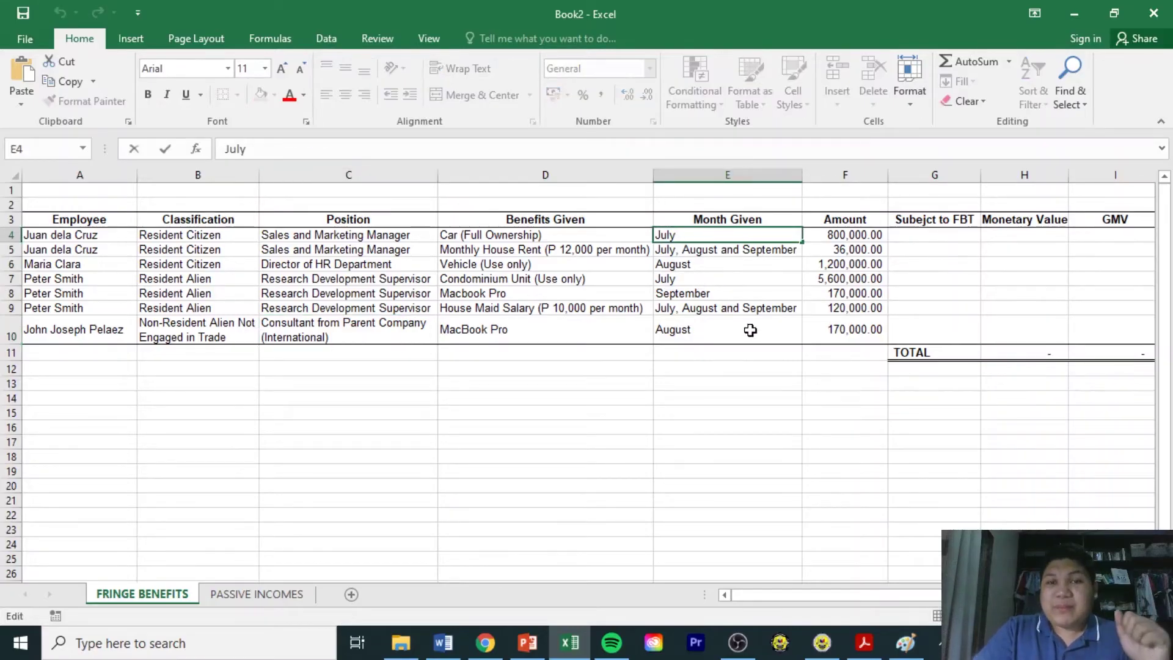
click(728, 366)
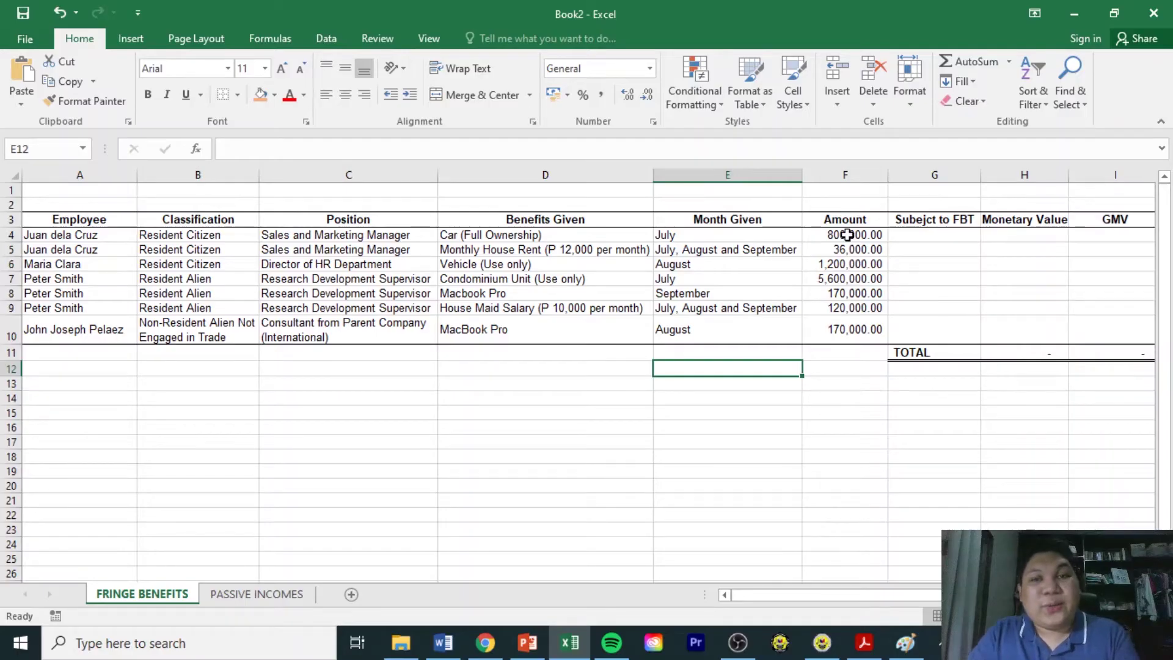
click(847, 235)
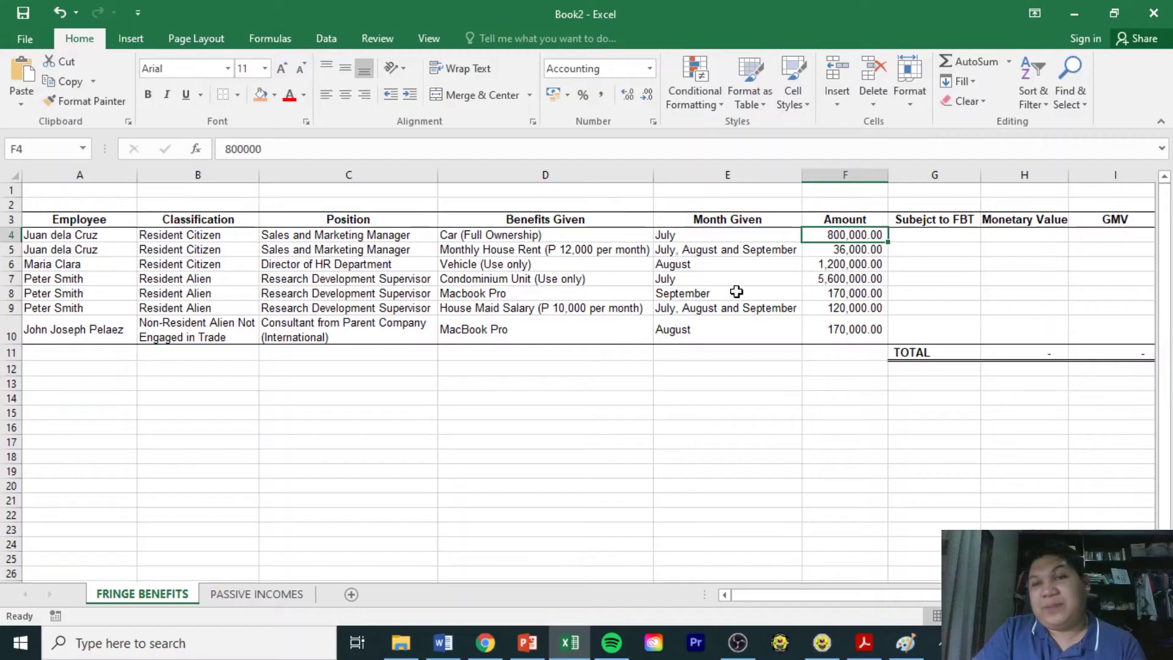
click(914, 219)
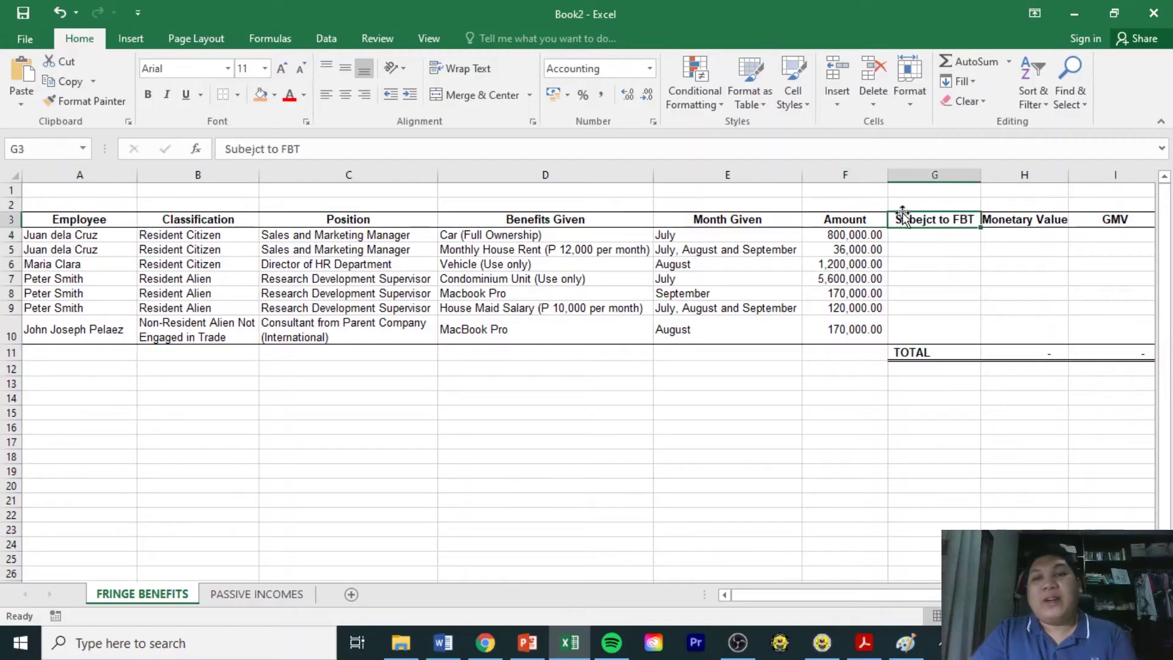
Fix the misspelled G3 header so it reads 'Subject to FBT'.
click(258, 146)
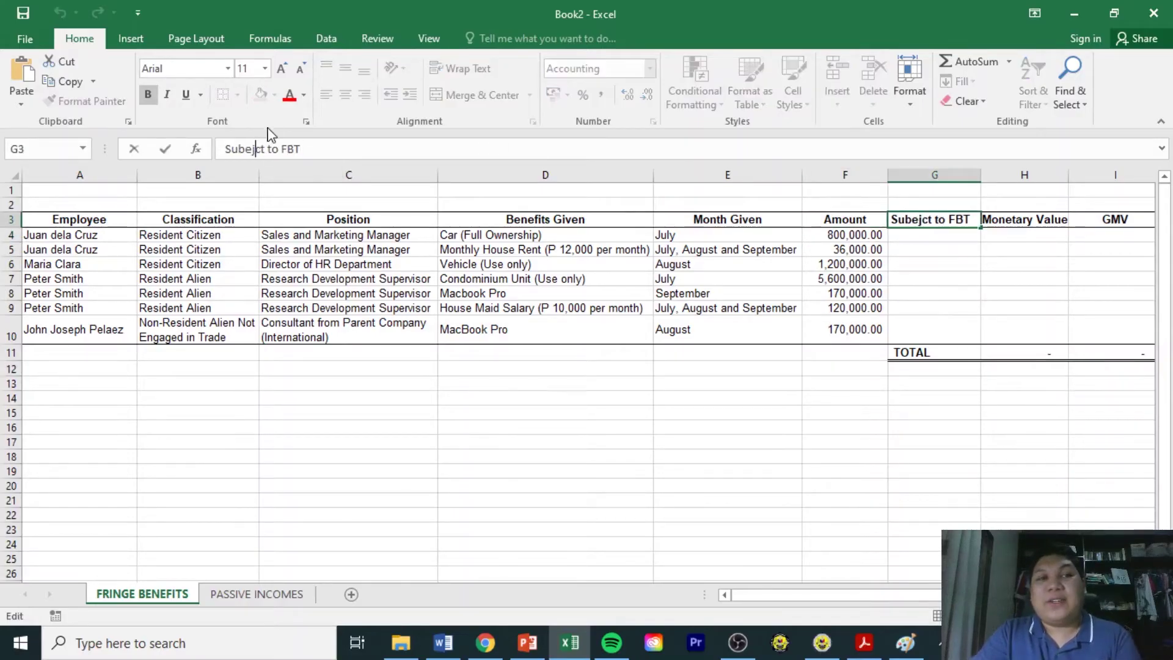
key(BackSpace)
key(BackSpace)
text(ec)
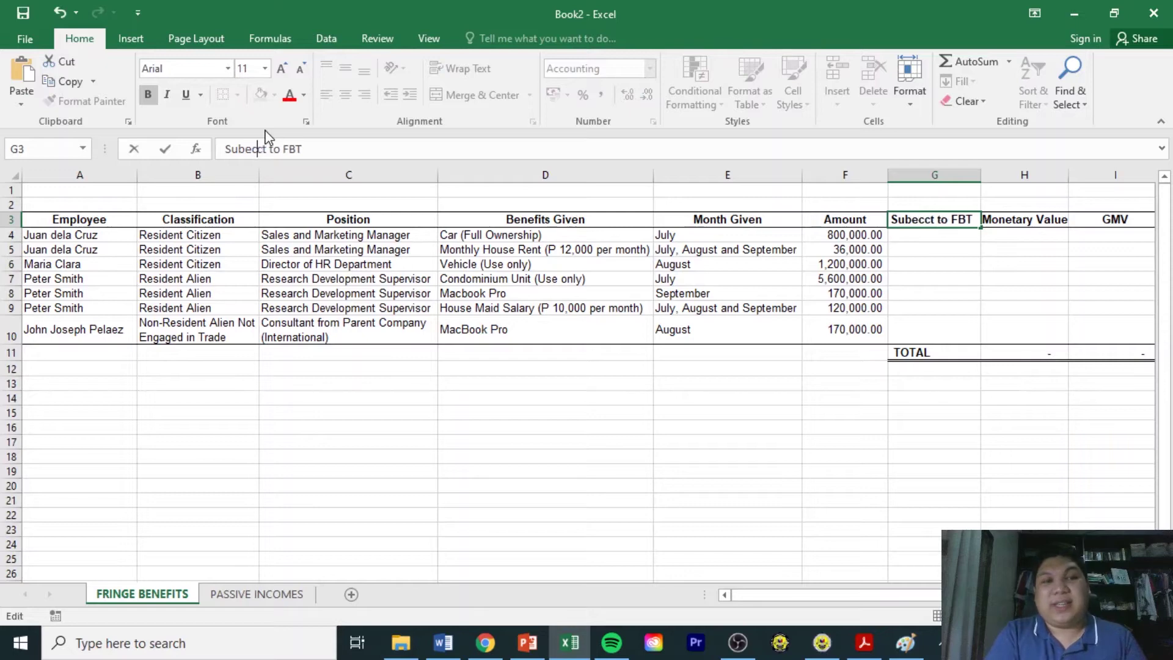
key(BackSpace)
key(BackSpace)
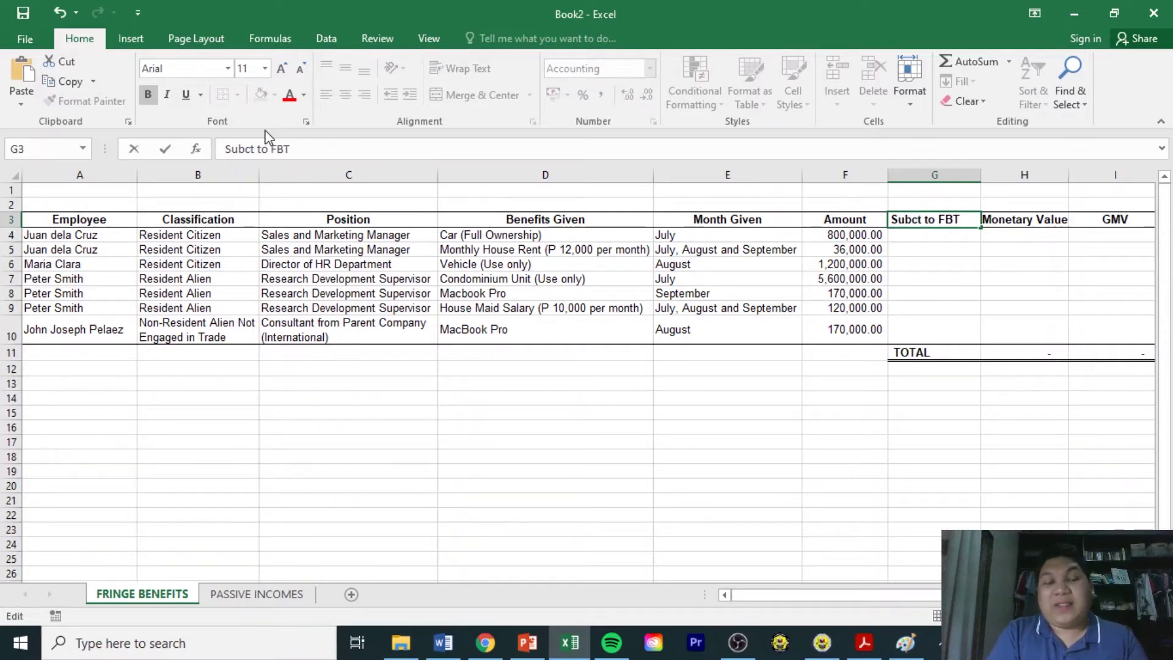
text(je)
key(Return)
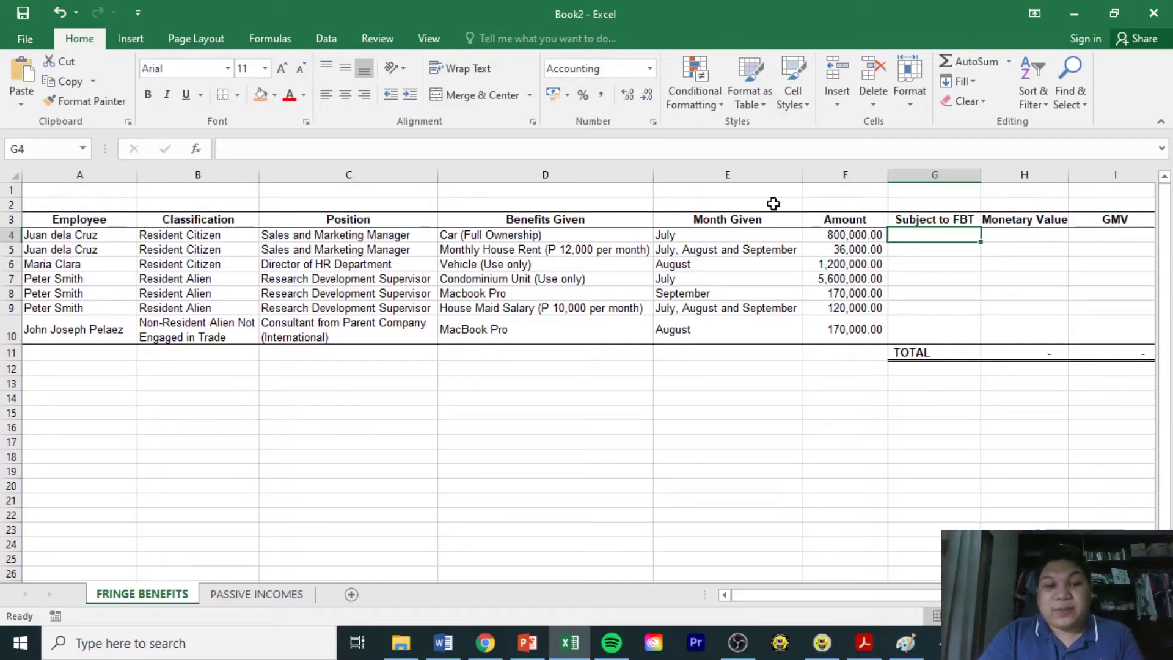
Enter Yes in G4–G9 for the car, house rent, vehicle, condominium, Macbook Pro and house maid rows.
text(Yes)
key(Return)
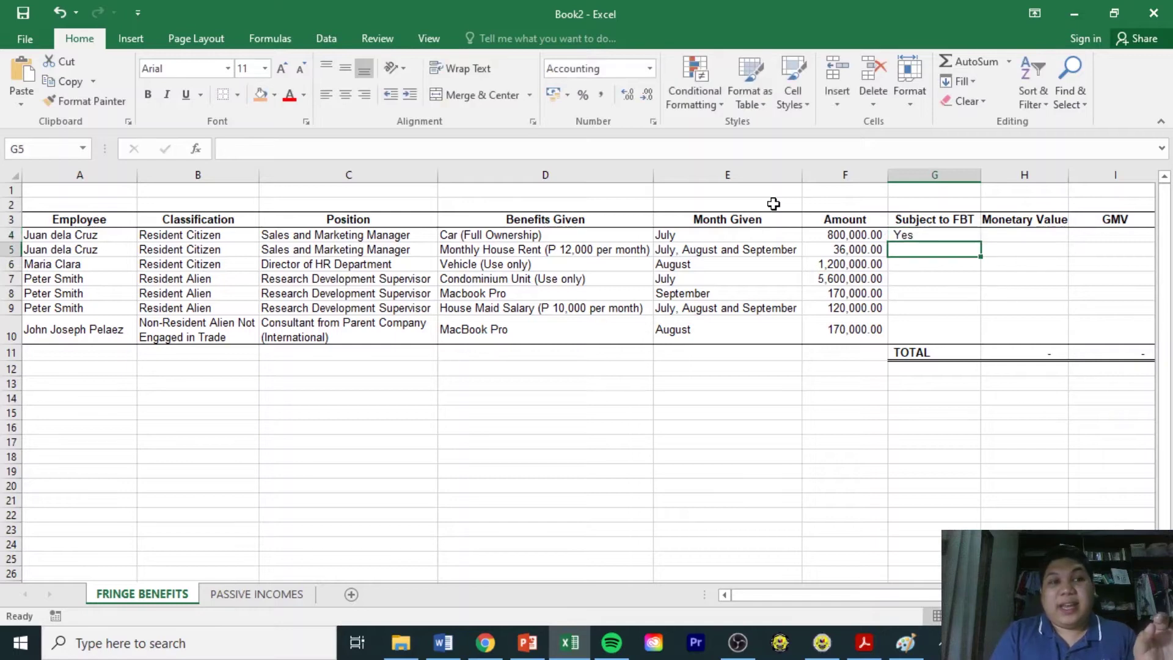
text(Yes)
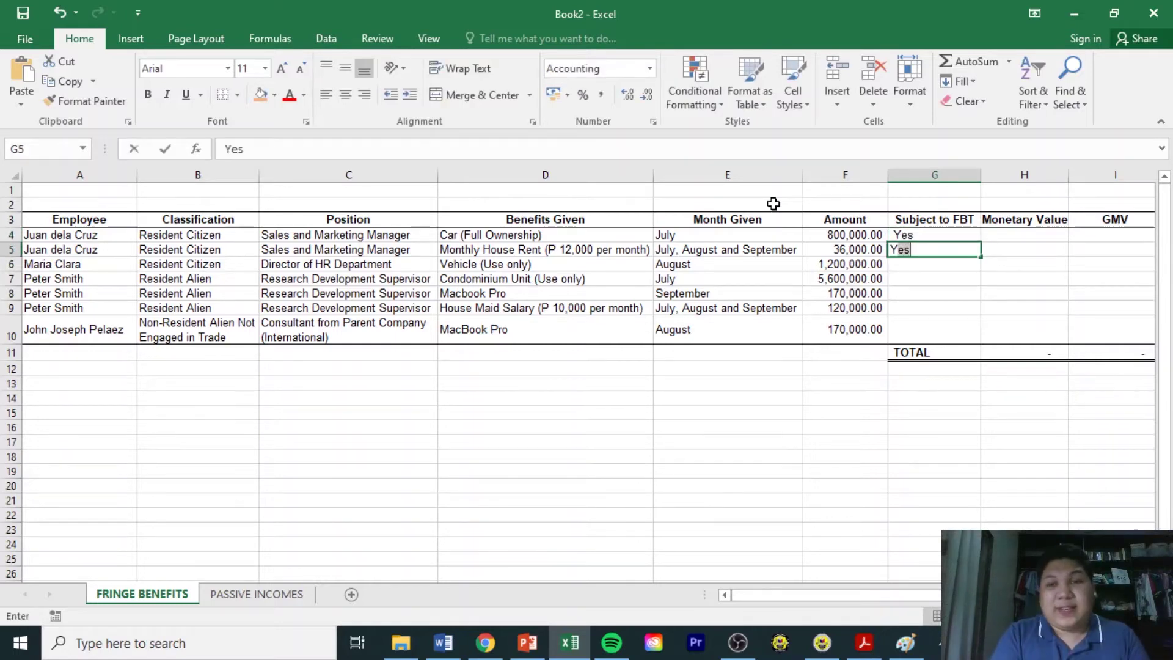
key(Return)
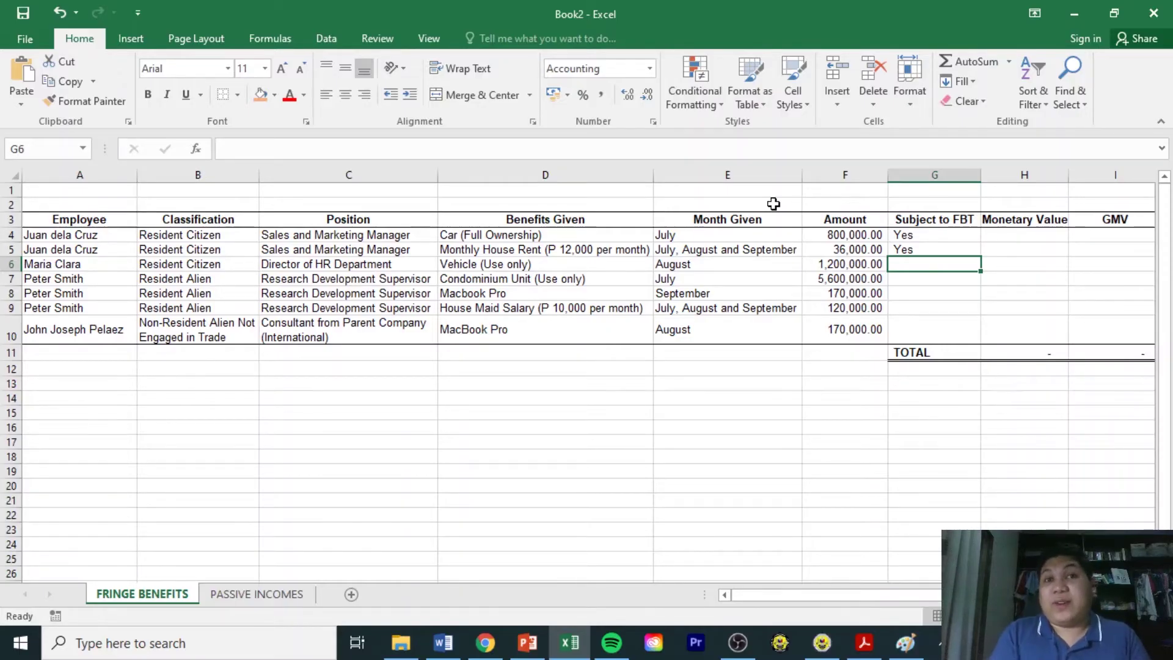
text(Yes)
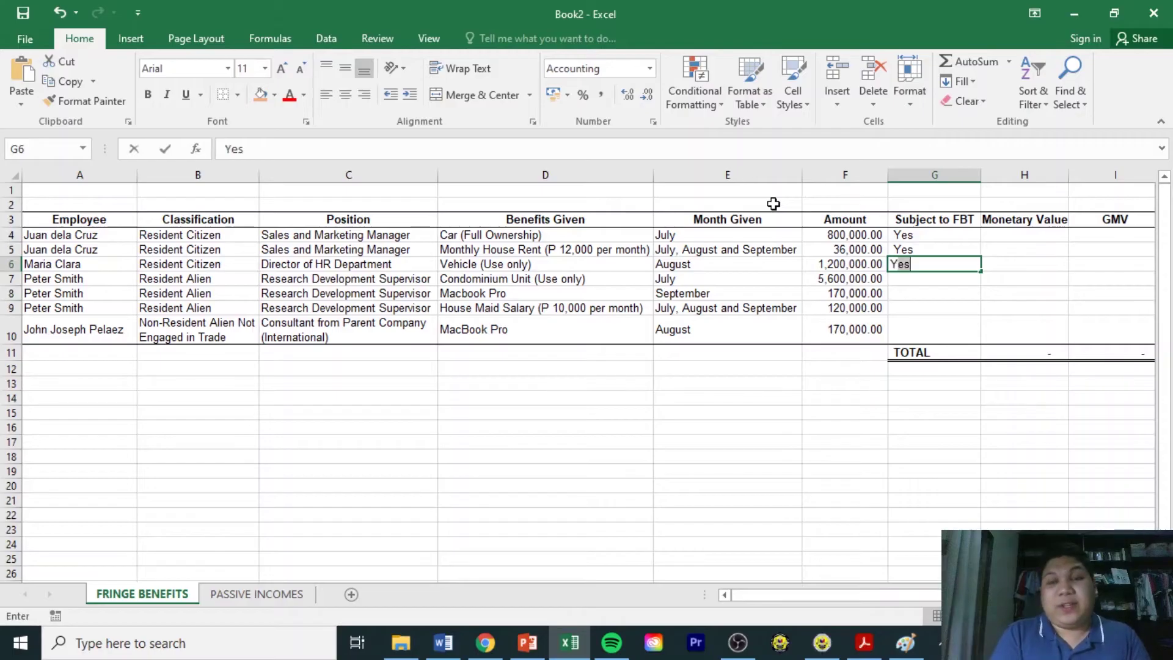
key(Return)
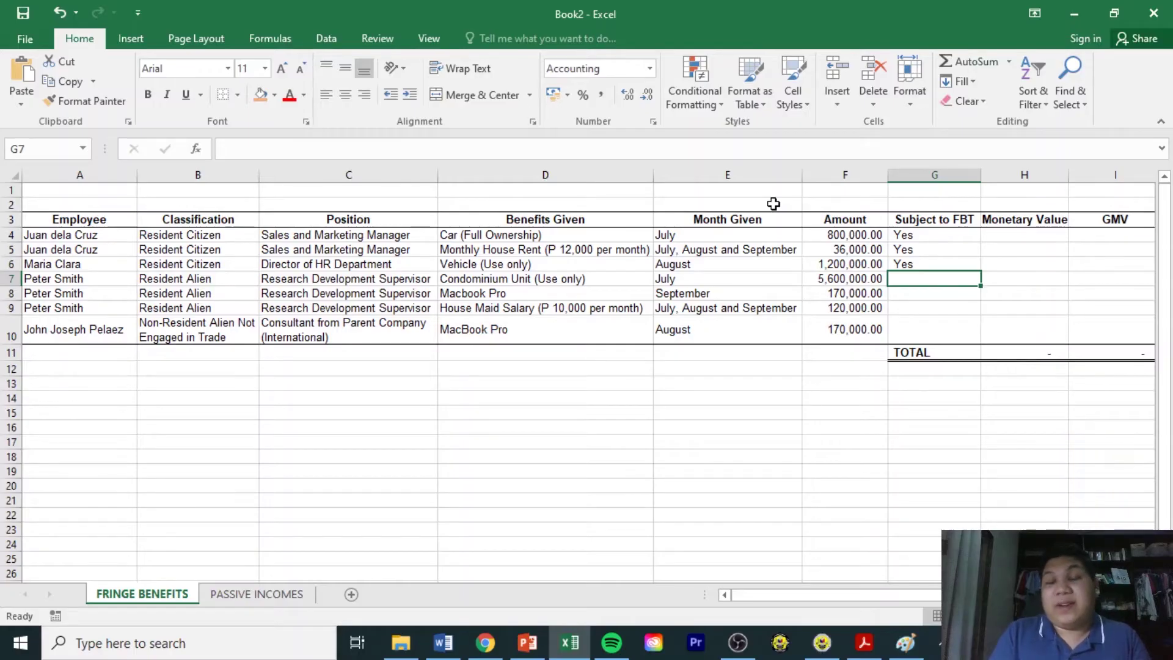
text(Yes)
key(Return)
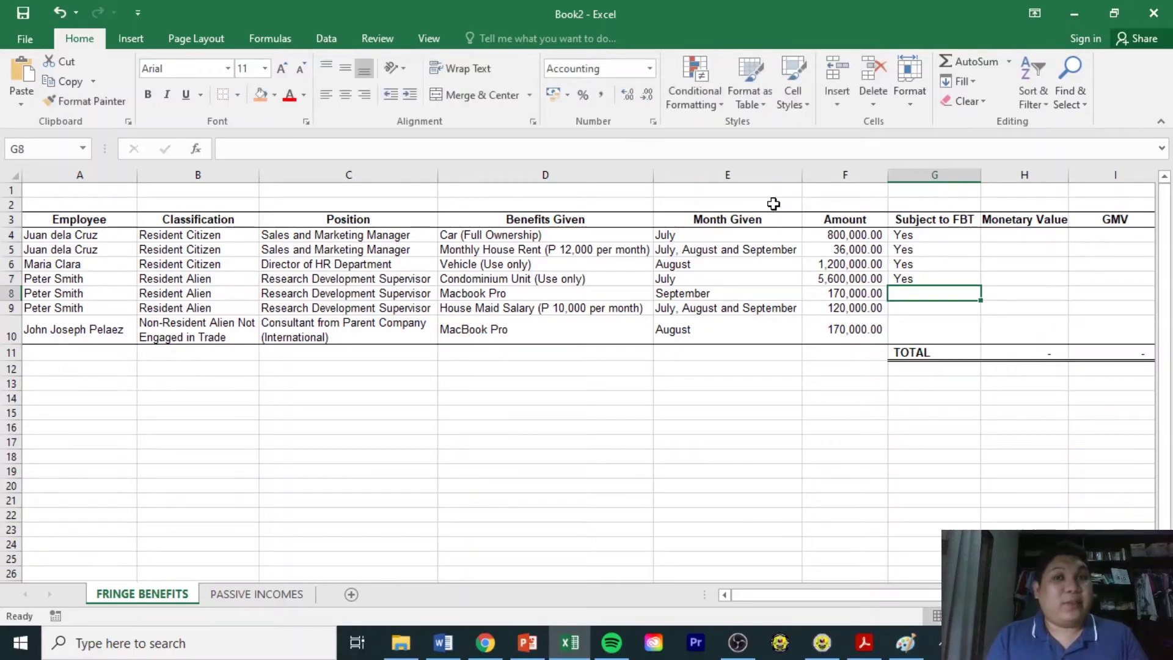
text(Yes)
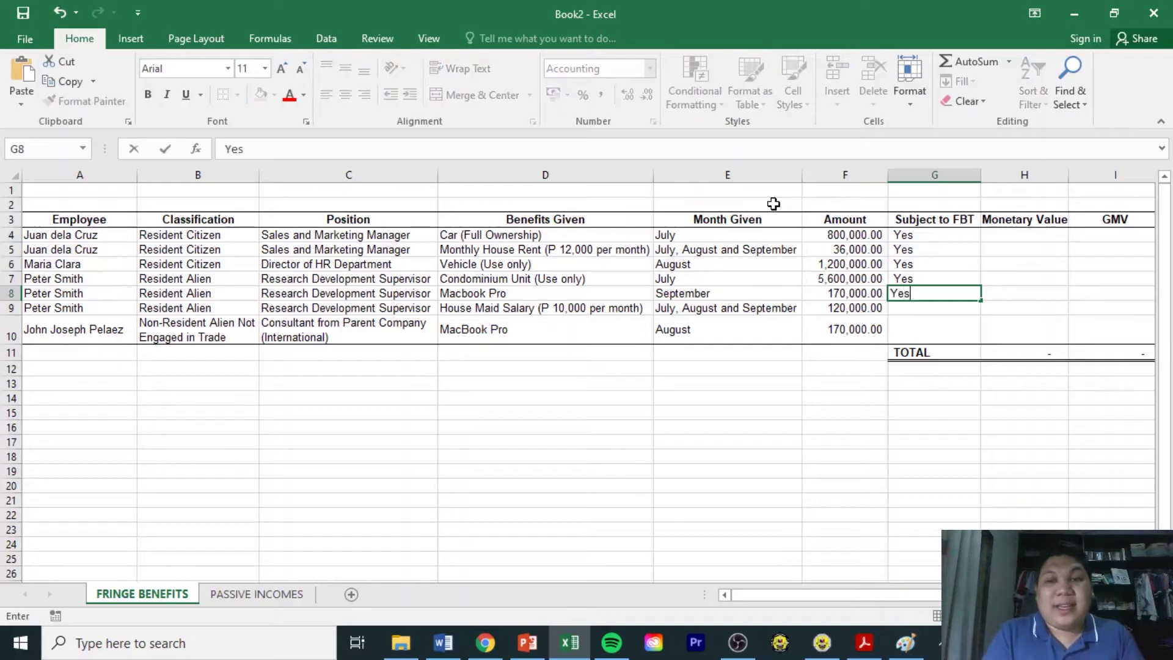
key(Return)
text(Yes)
key(Return)
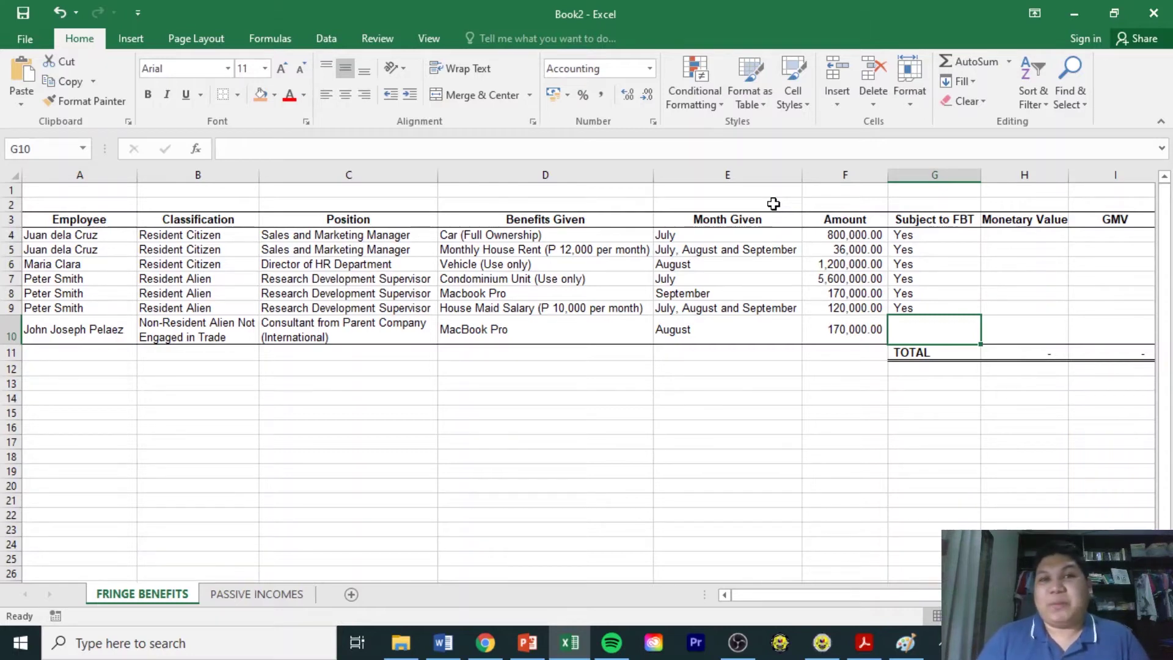
Enter No in G10 for the non-resident consultant's MacBook Pro.
text(No)
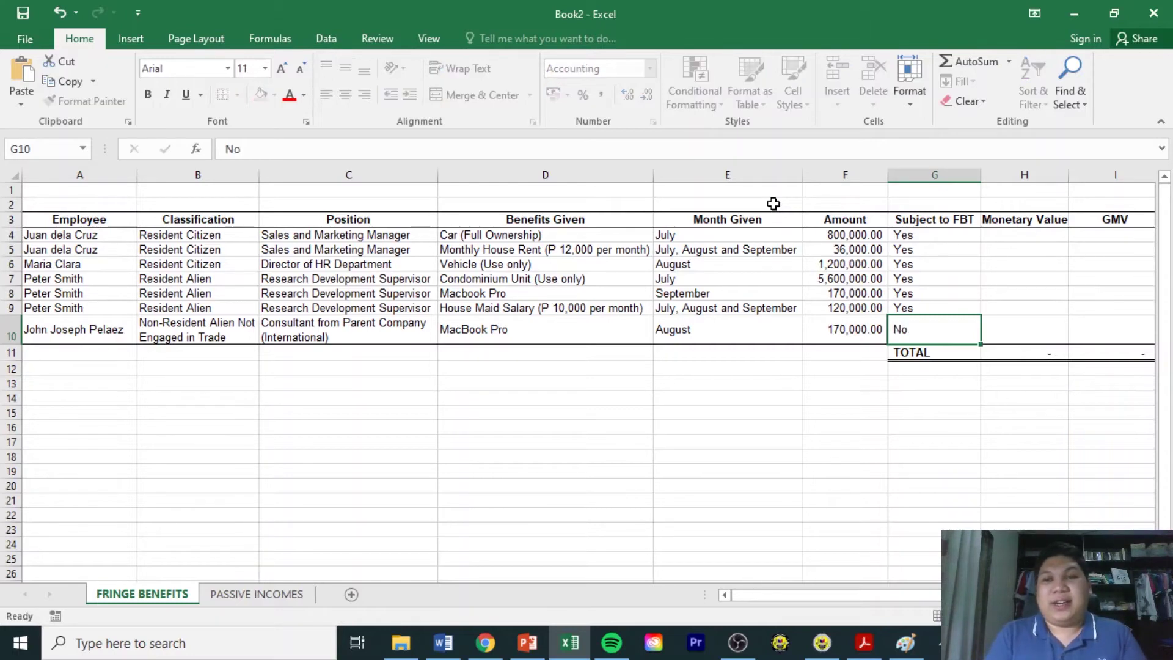
key(Return)
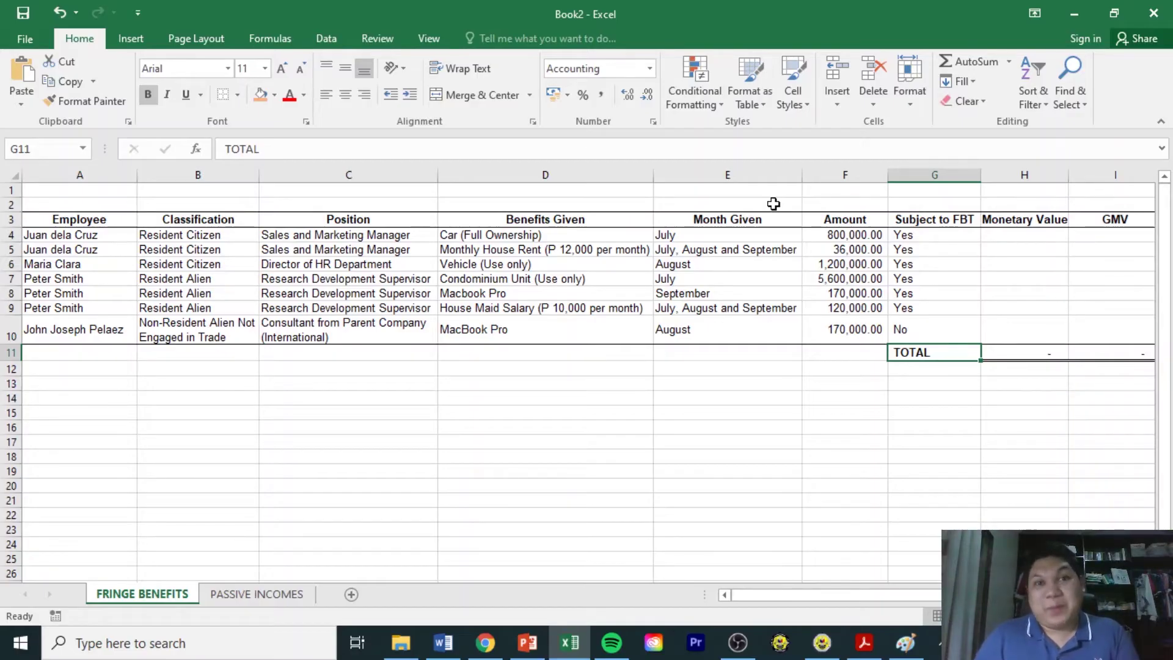
key(Up)
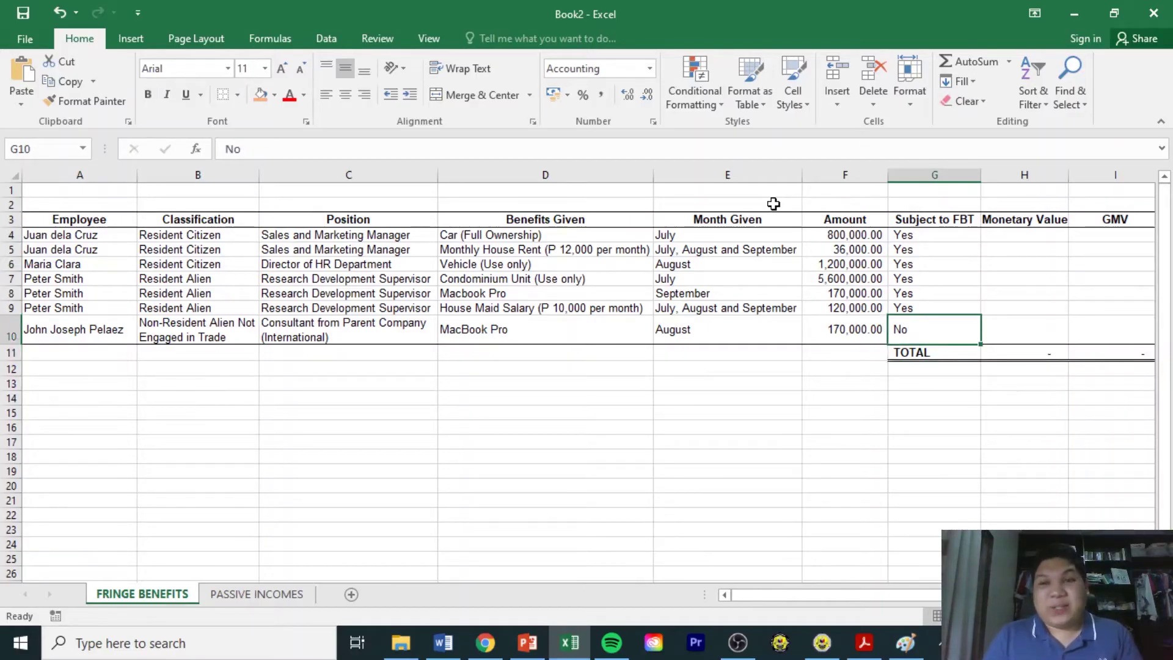
key(Right)
key(Up)
key(Up)
key(Up)
key(Up)
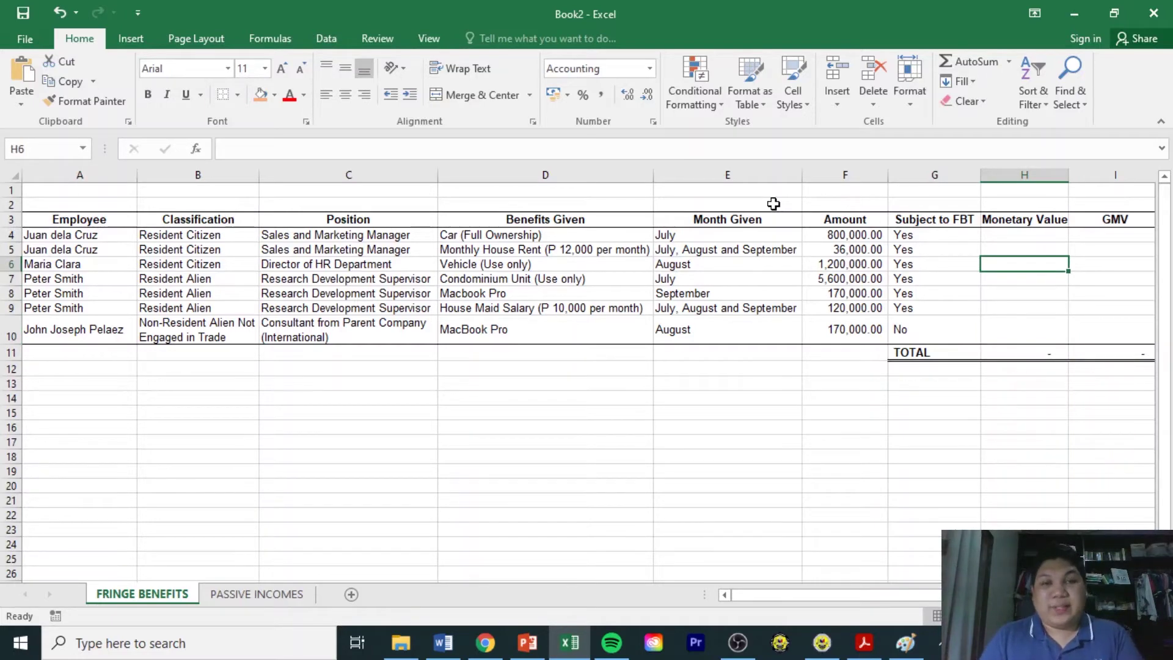
click(611, 234)
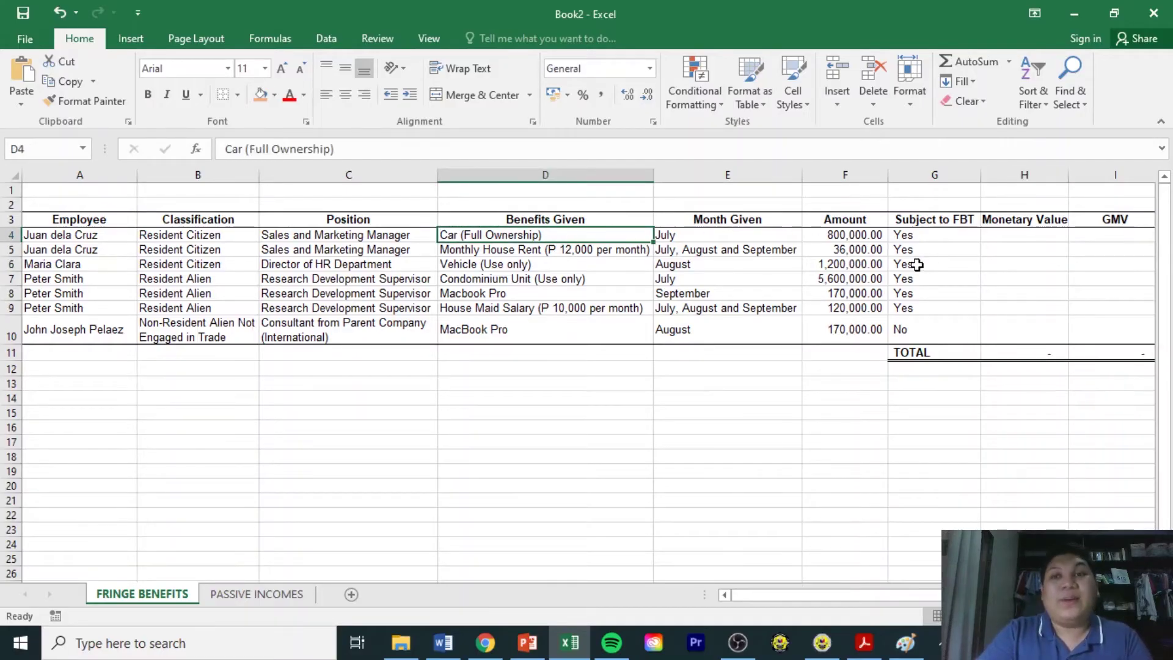
click(1004, 239)
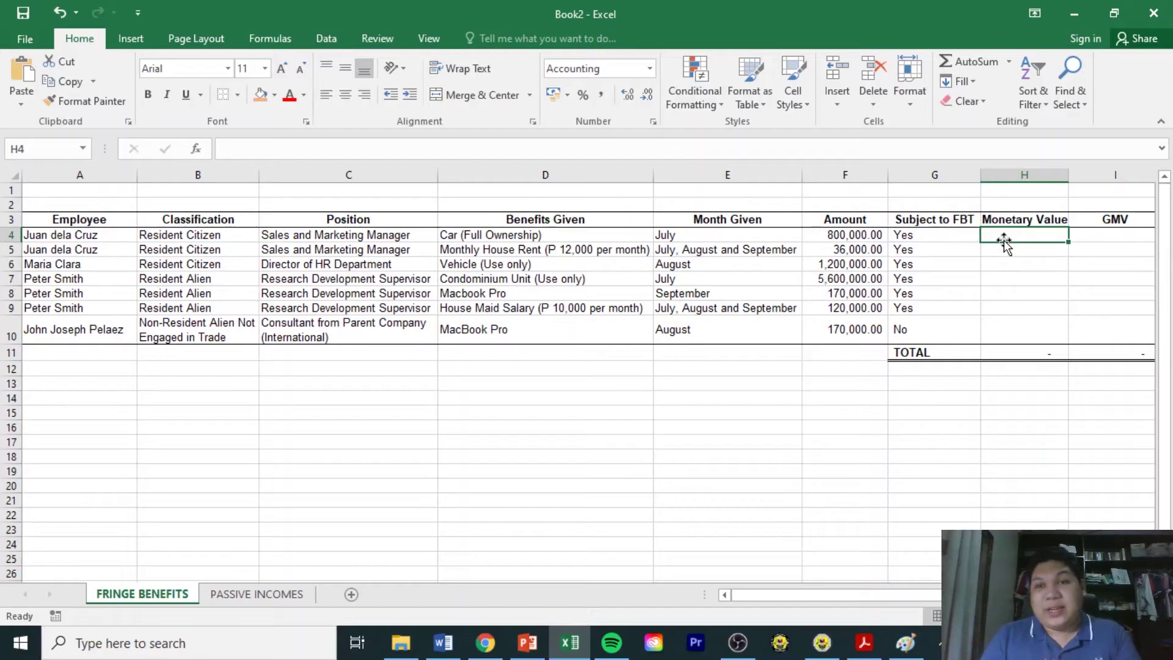
Set H4 to =F4 so the car's Monetary Value shows 800,000.00.
text(=)
key(Left)
key(Left)
key(Left)
key(Left)
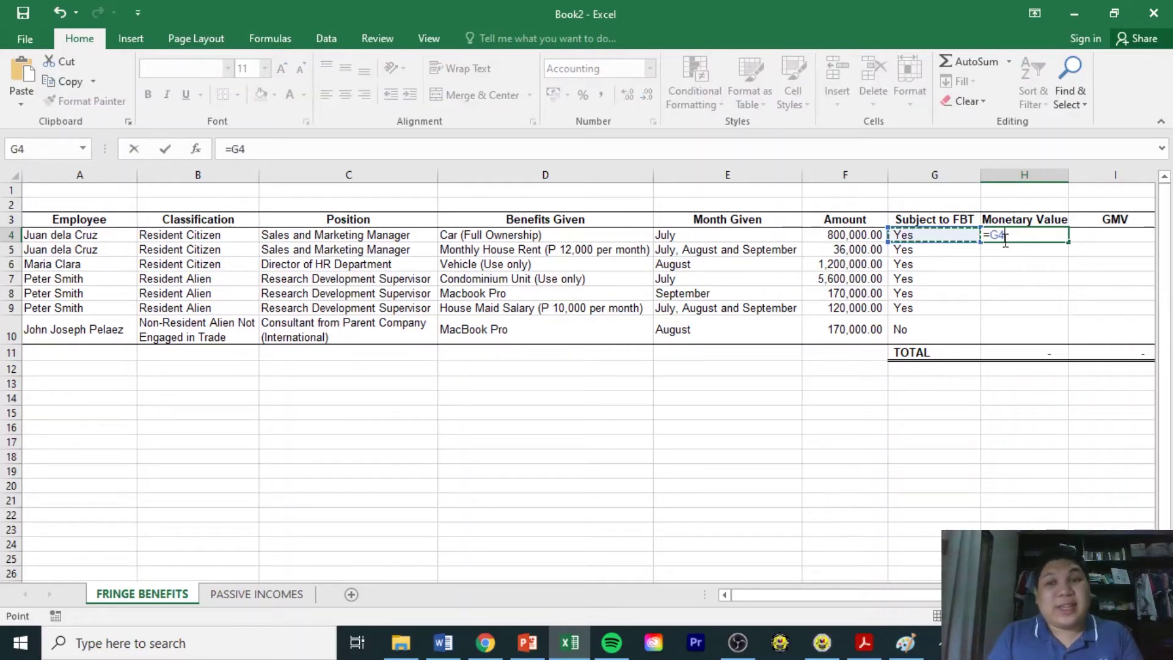
key(Right)
key(Right)
key(Return)
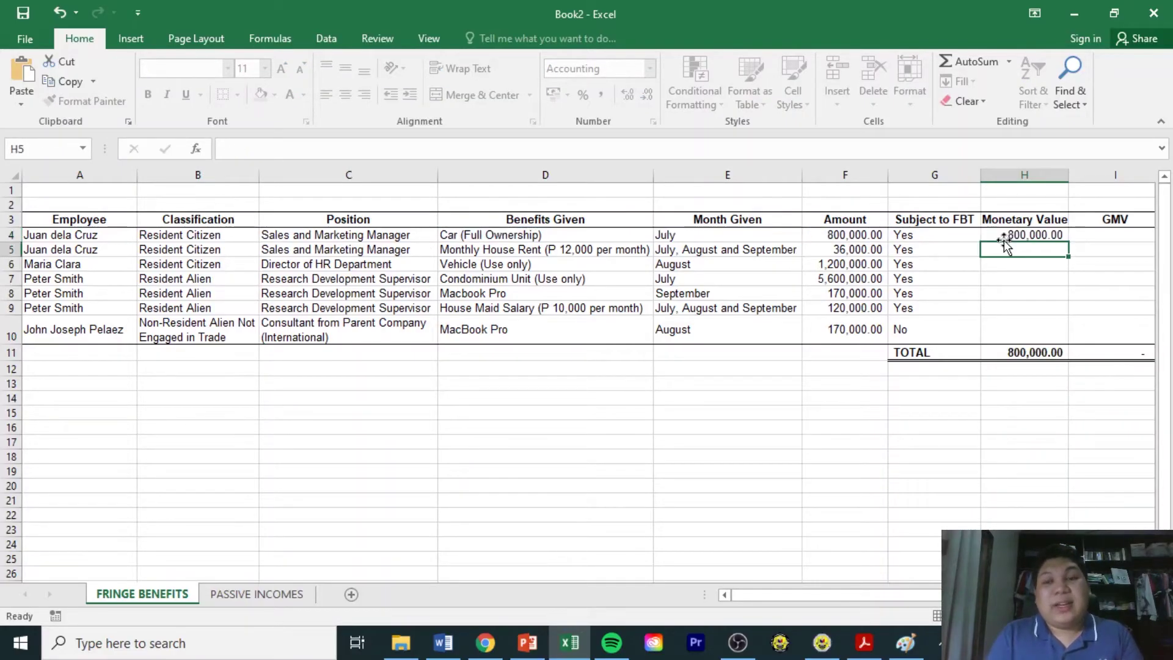
key(Right)
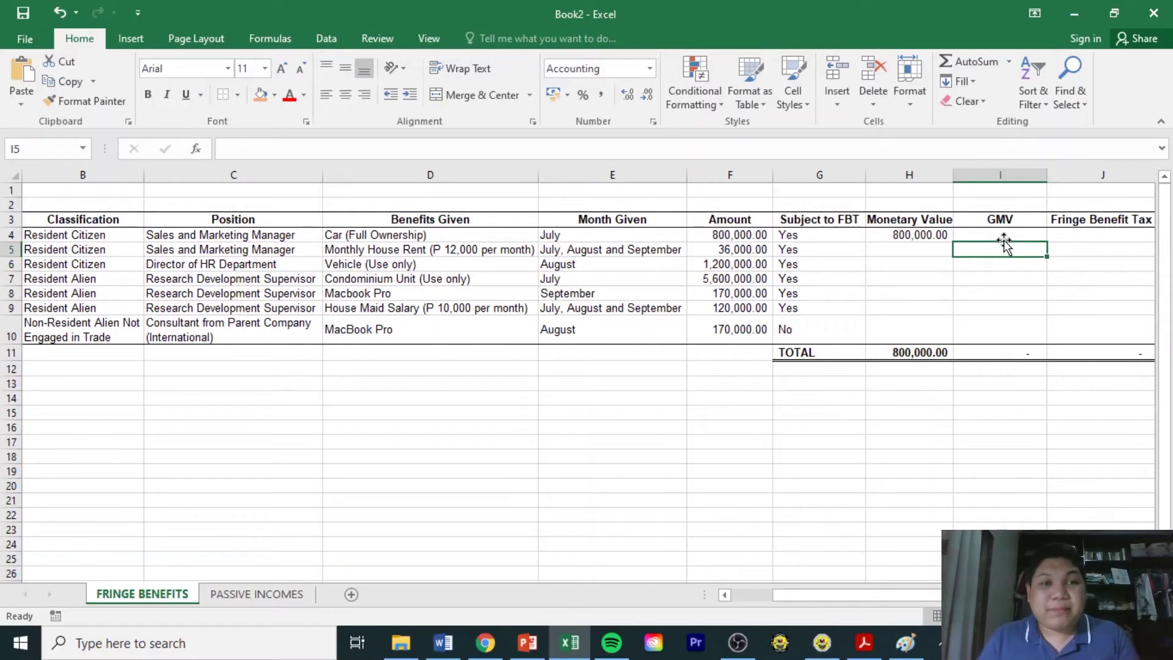
key(Left)
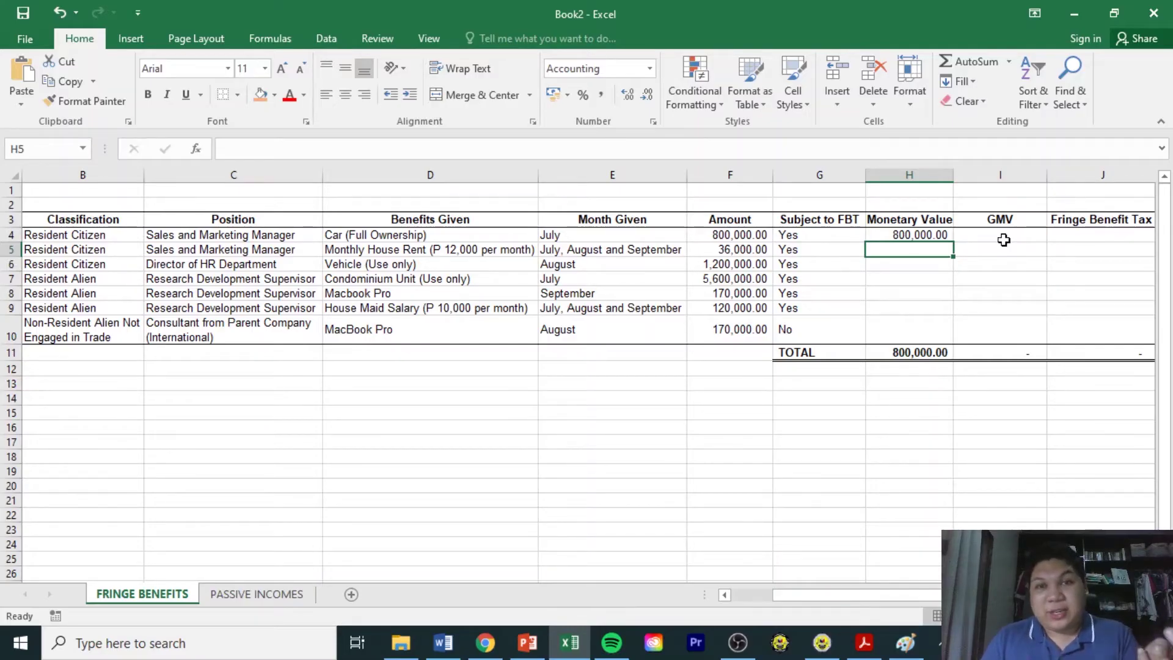
Set H5 to =F5/2 (18,000.00) and start the H6 formula referencing F6.
key(F2)
text(=)
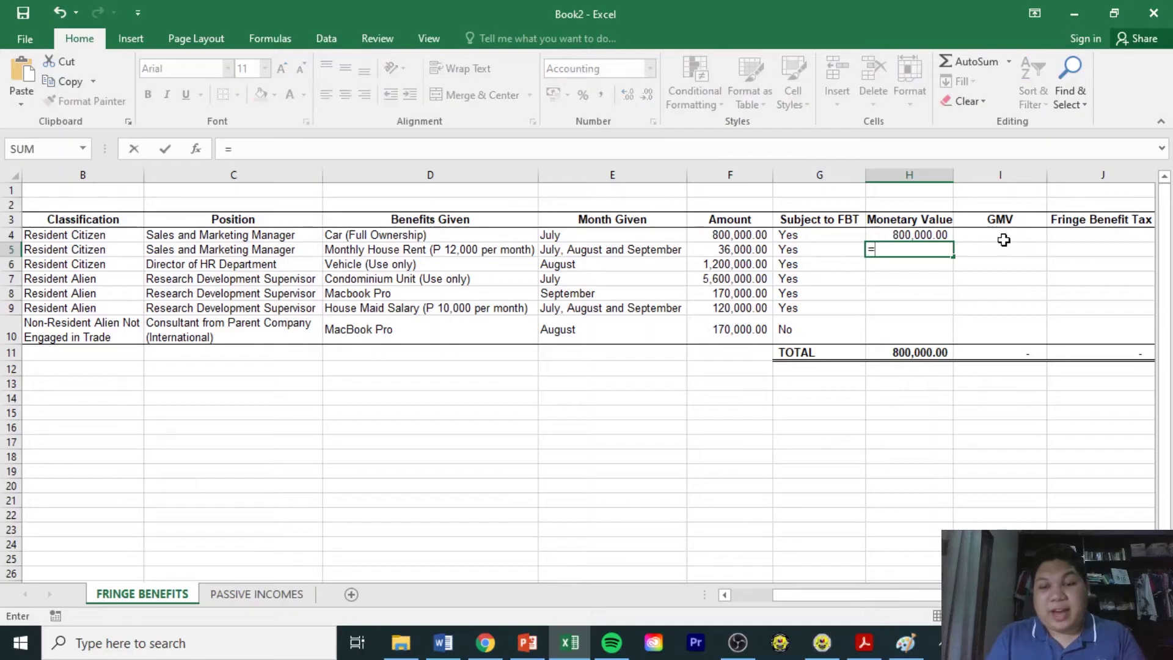
key(Left)
key(Left)
text(/2)
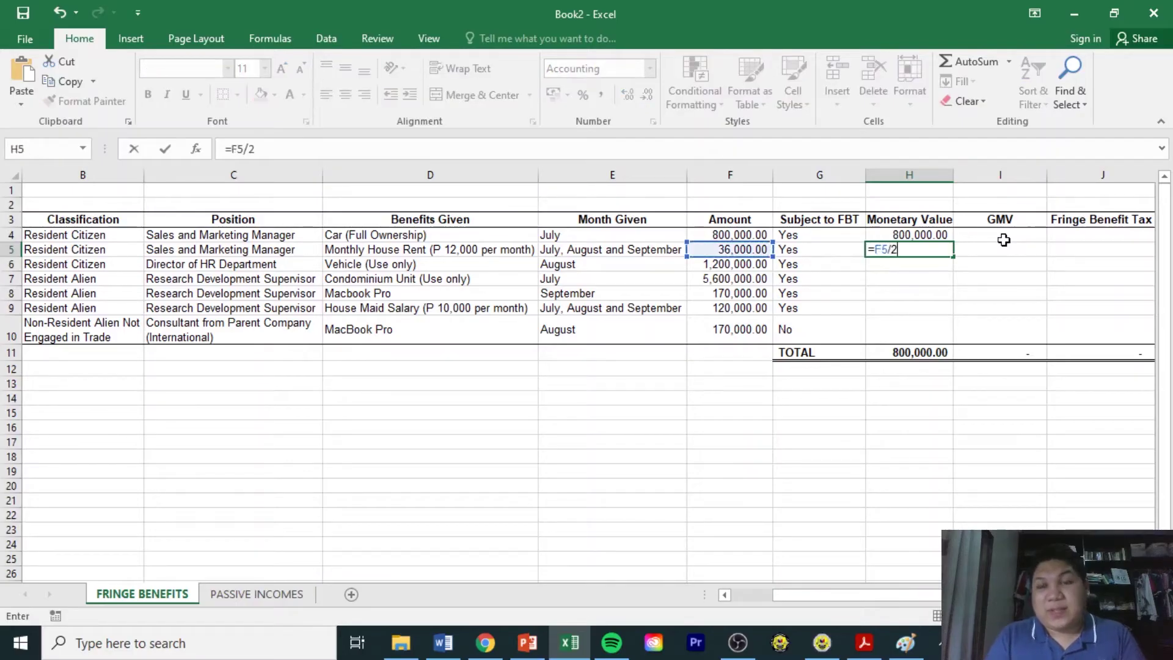
key(Return)
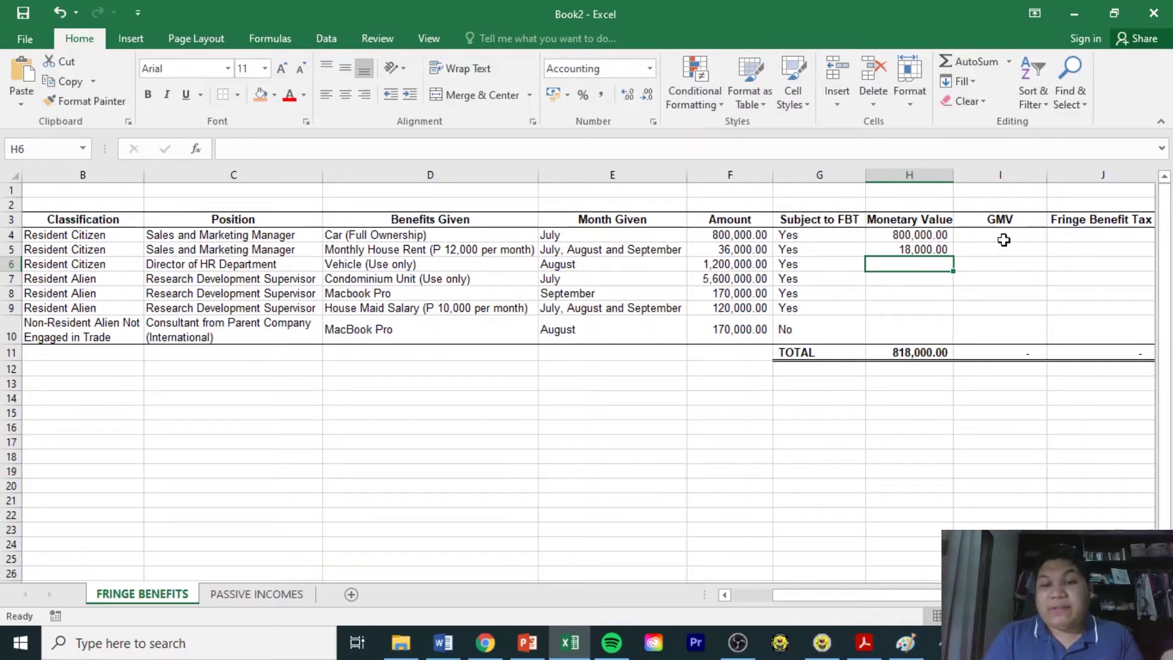
text(=)
key(Left)
key(Left)
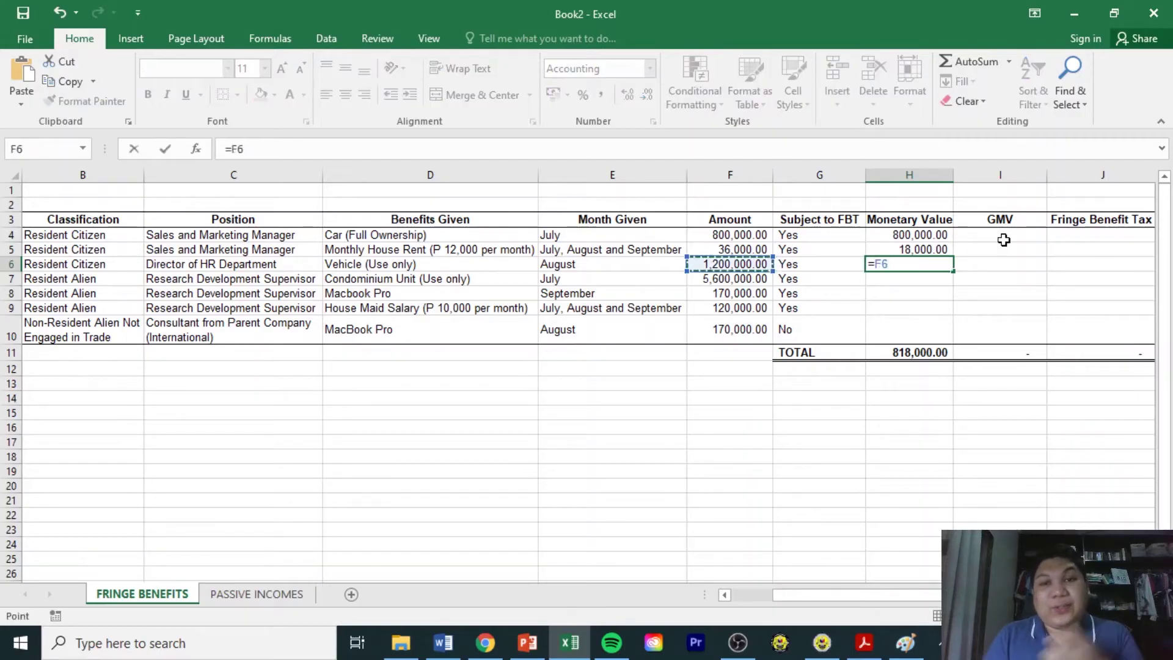
Complete H6 as =F6/5/2, giving the vehicle a Monetary Value of 120,000.00.
text(/)
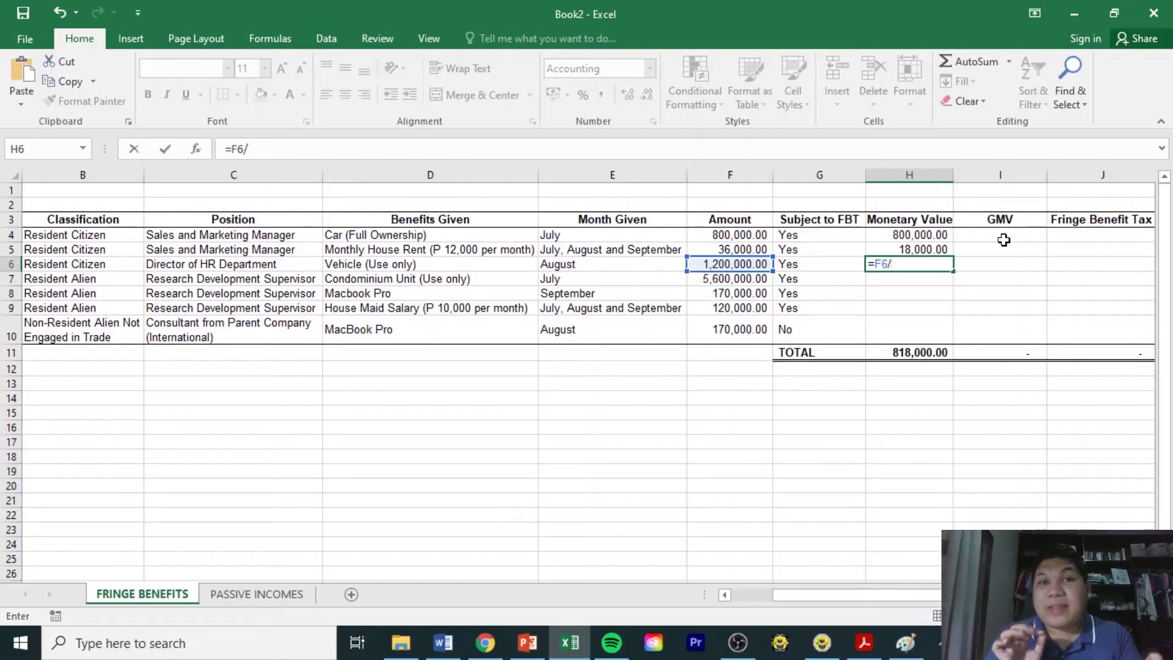
text(5)
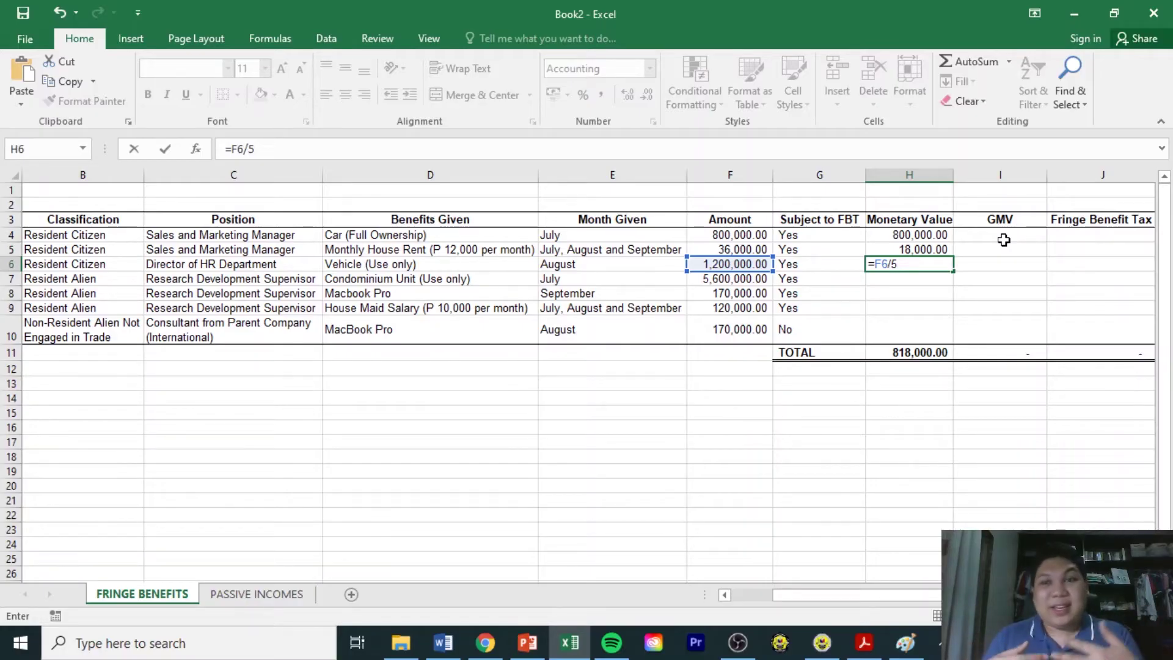
text(/2)
key(Return)
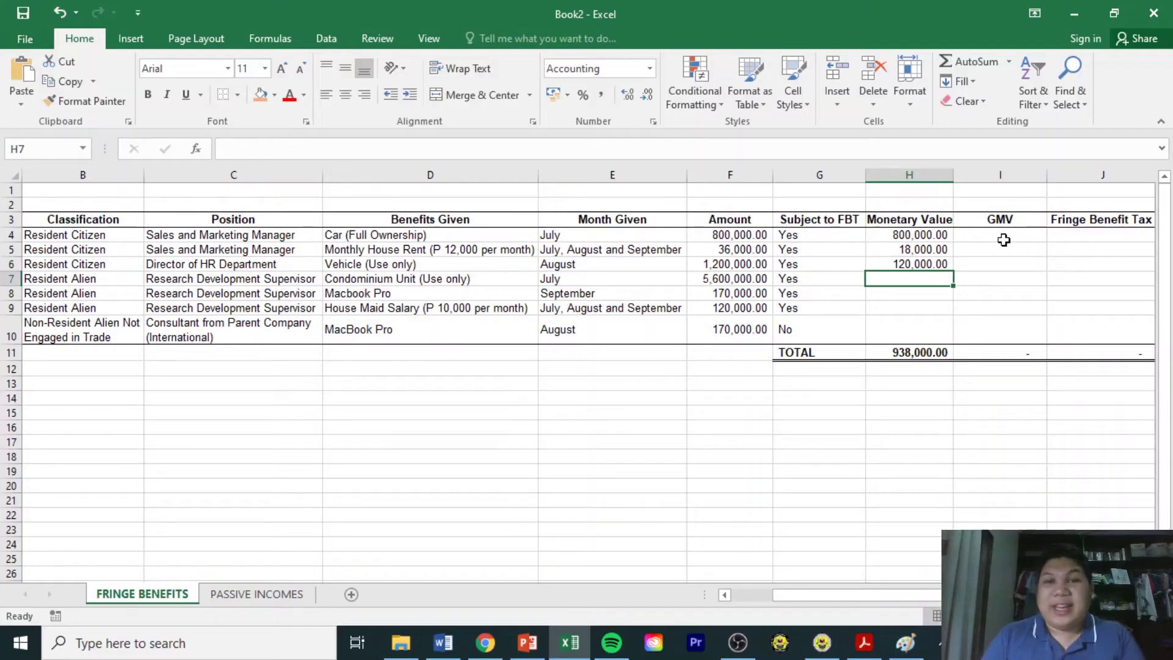
click(419, 269)
click(627, 263)
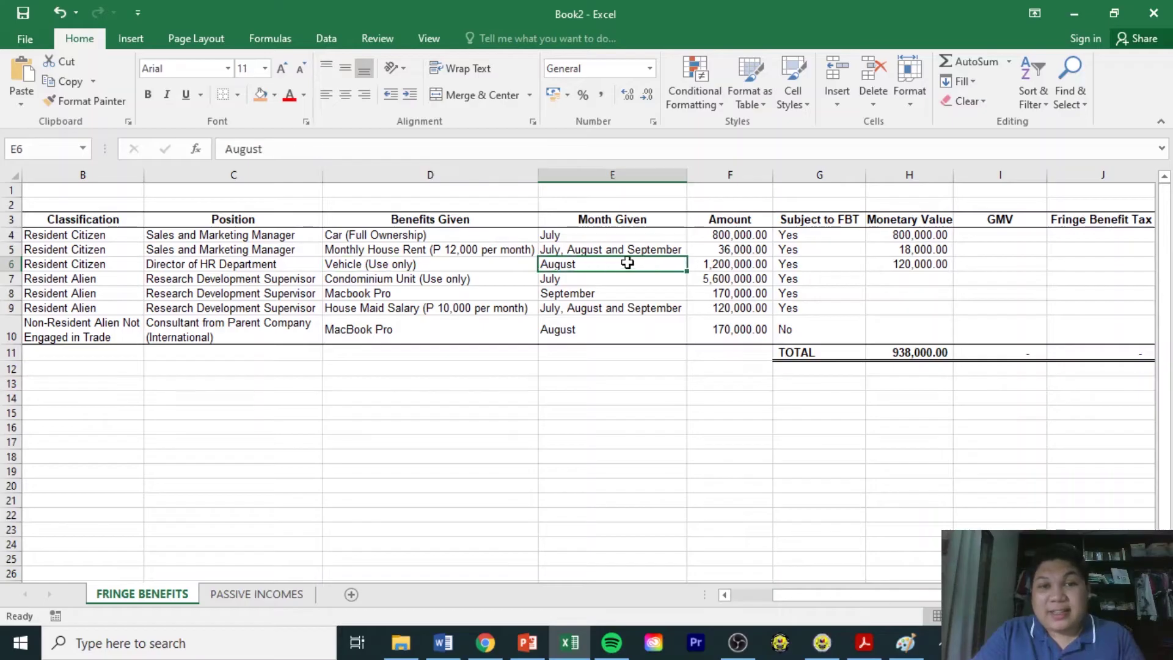
click(741, 263)
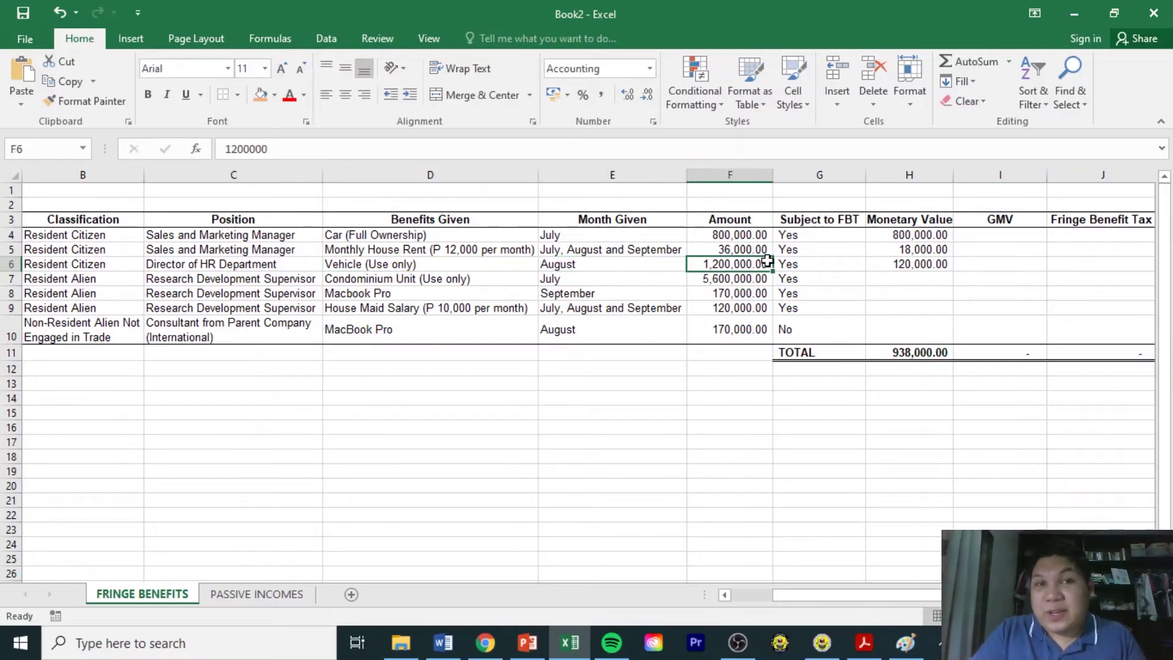
click(878, 264)
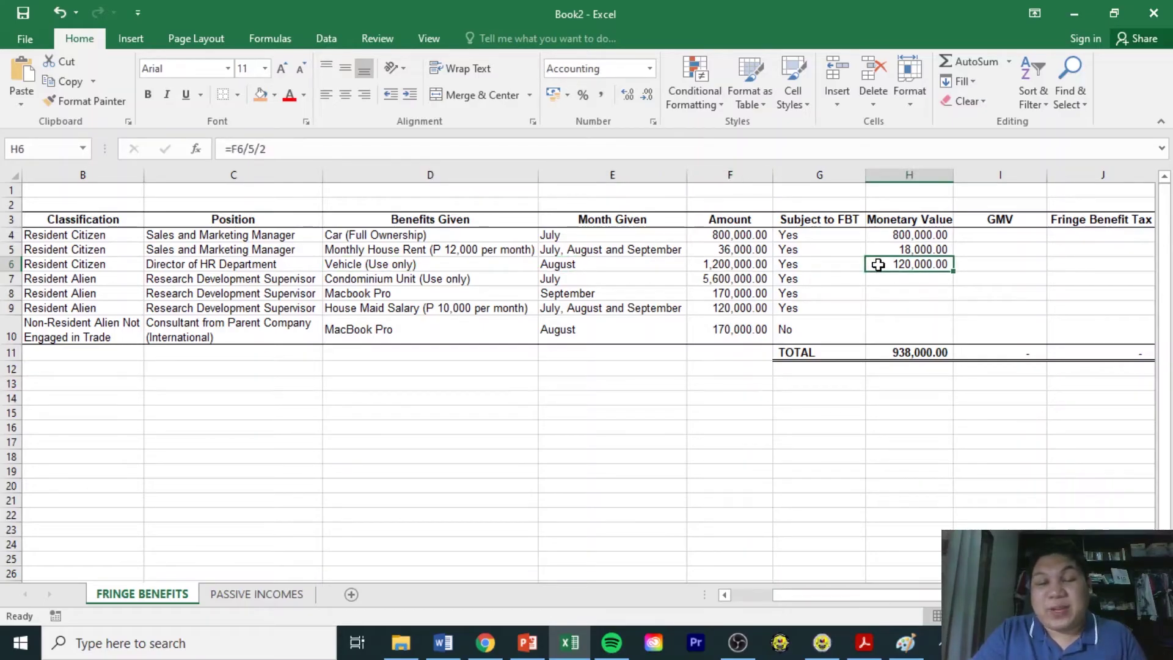
click(750, 270)
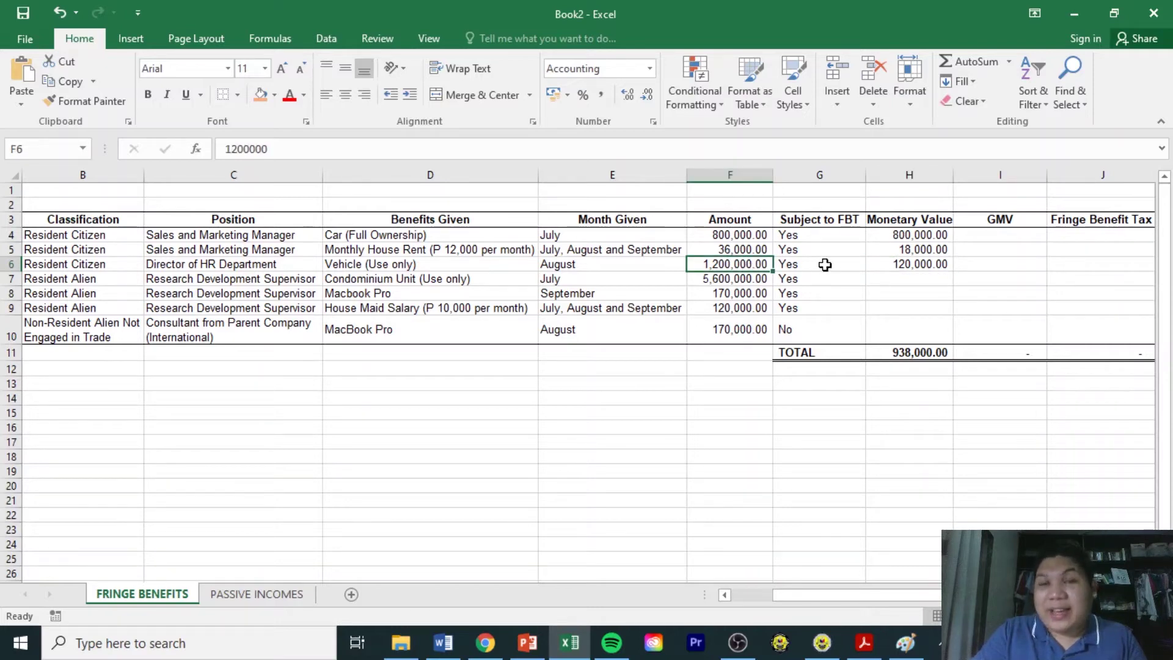
click(882, 264)
click(266, 153)
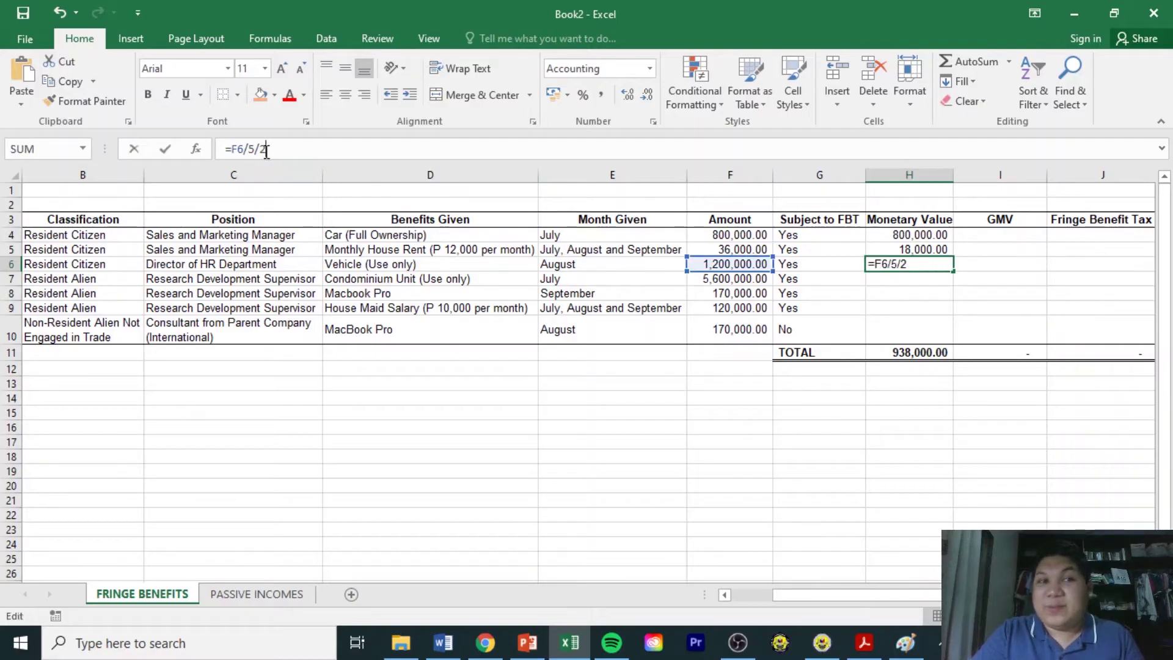
click(908, 279)
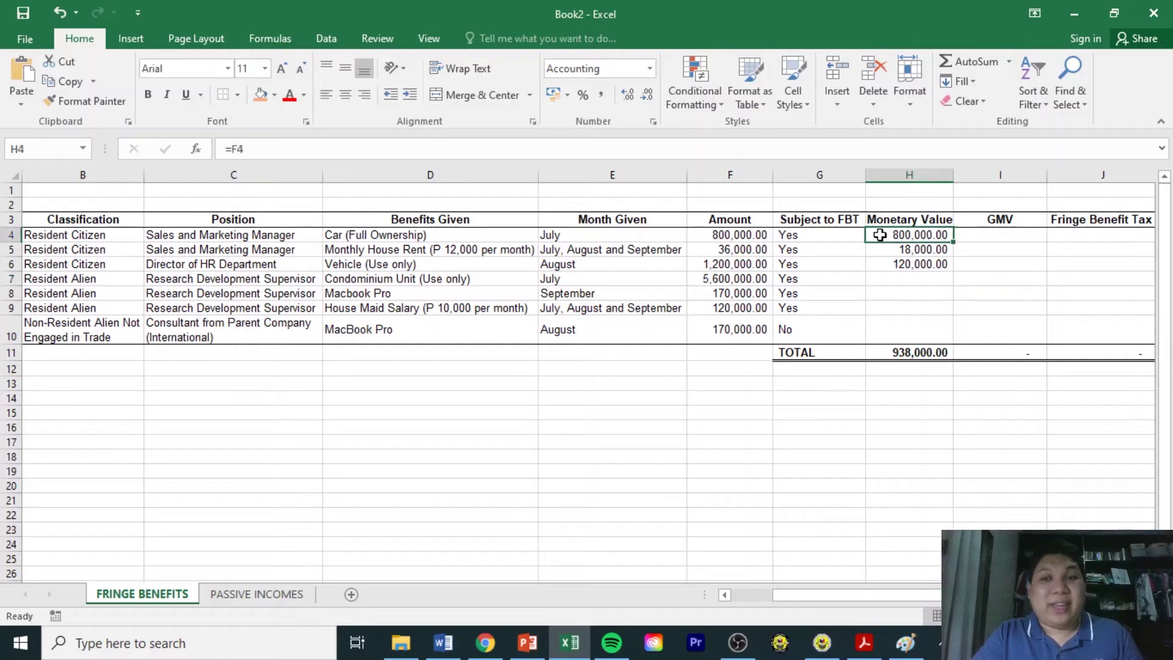
click(881, 236)
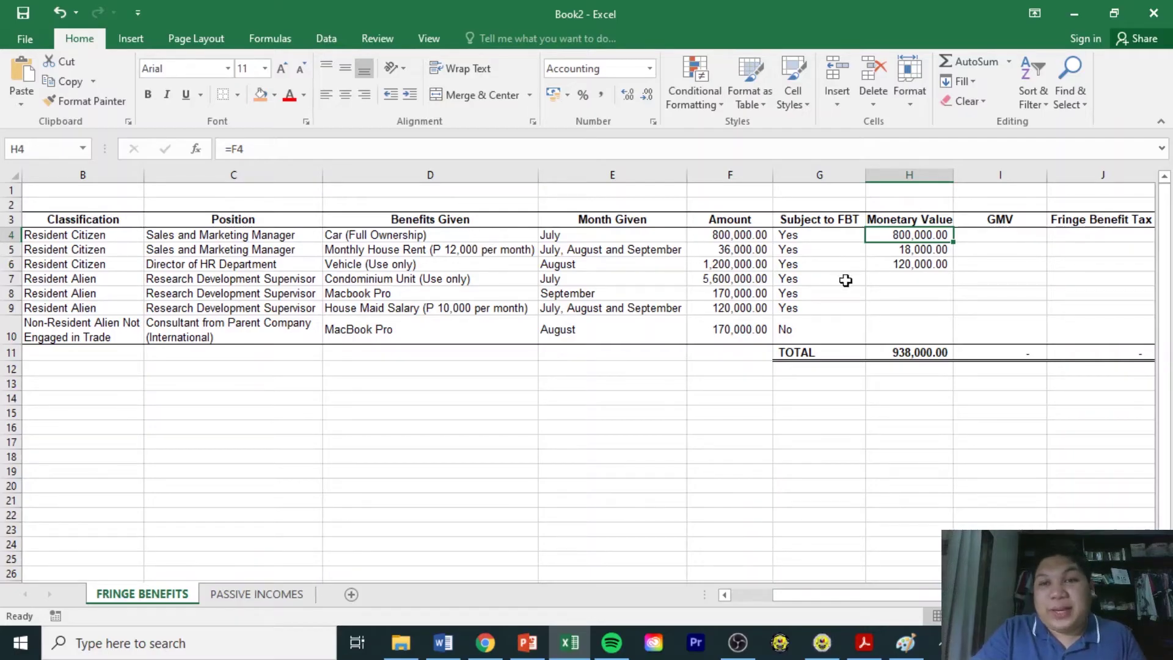
click(877, 283)
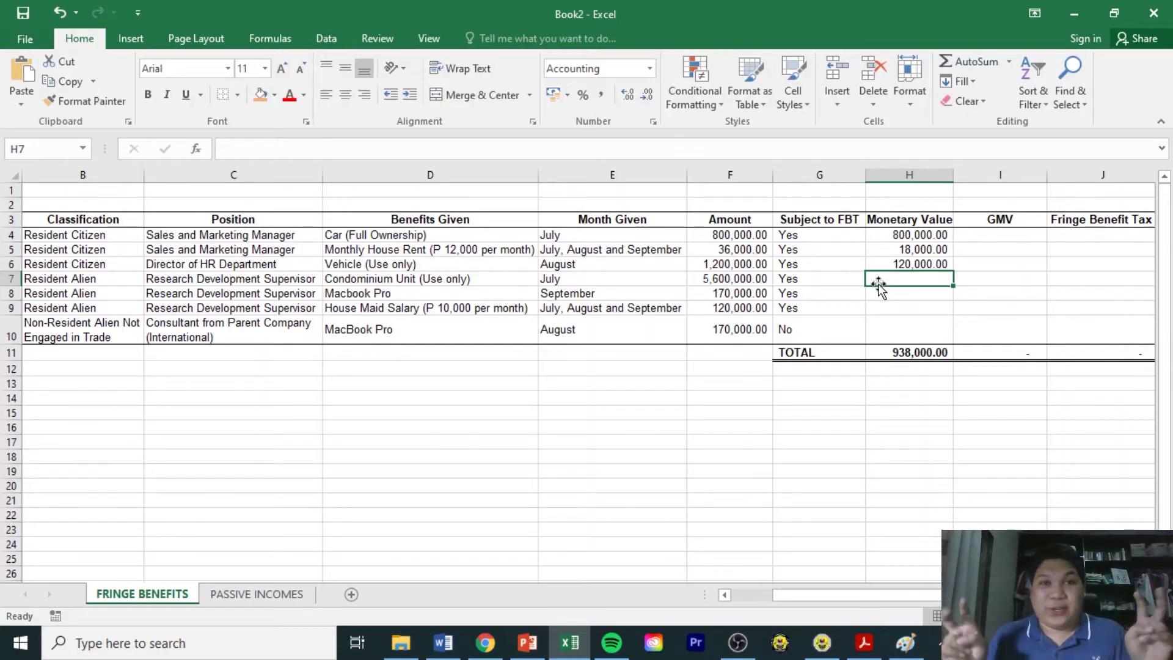
Enter =F7/20/2 in H7 so the condominium's Monetary Value reads 140,000.00.
text(=)
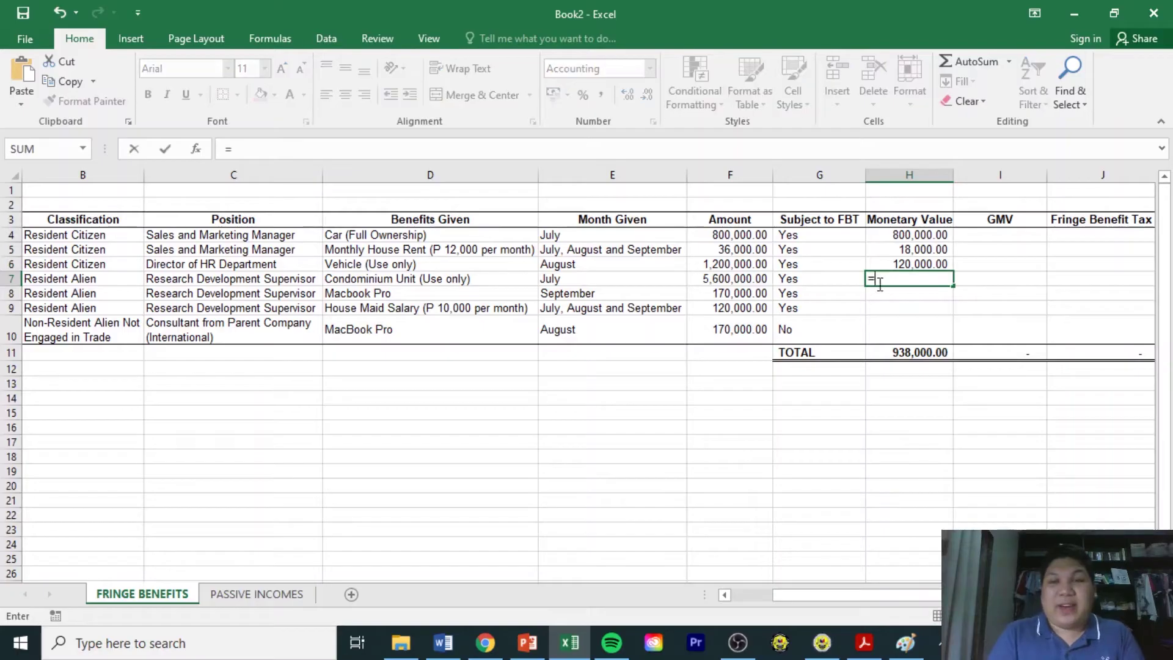
key(Left)
key(Left)
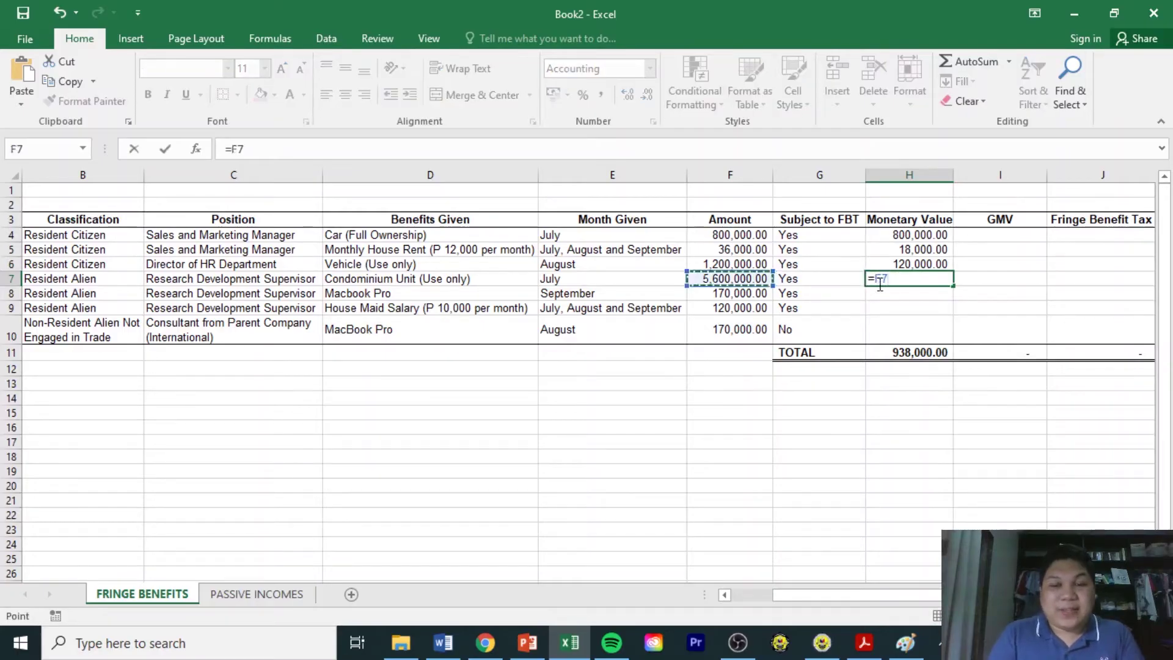
text(/20)
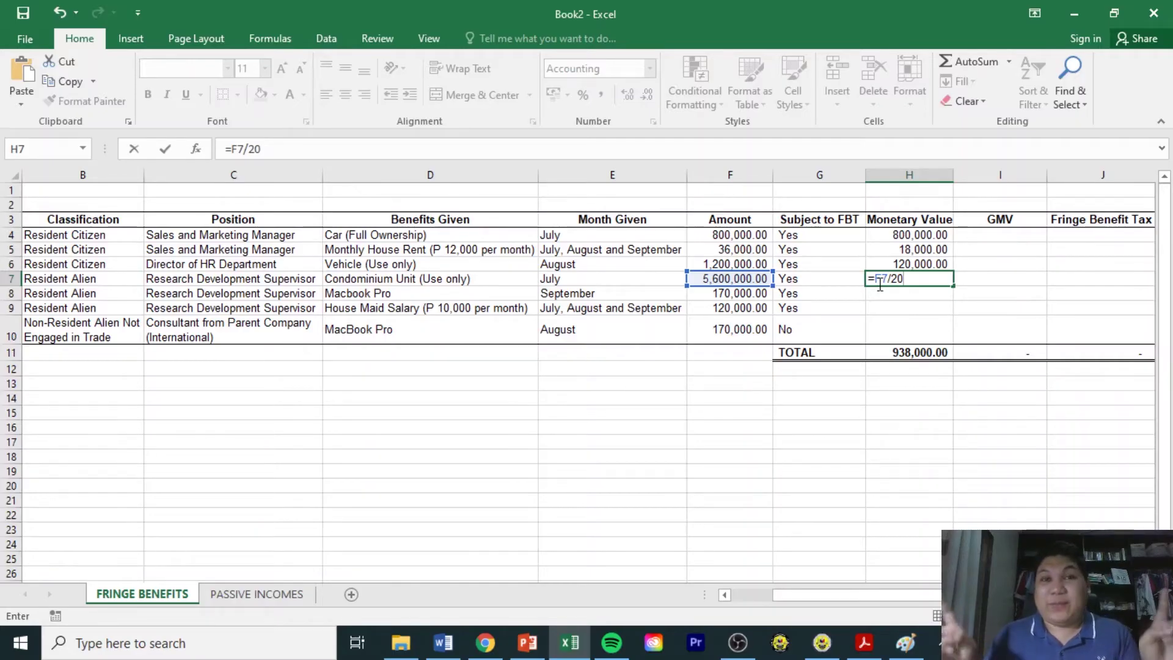
text(/2)
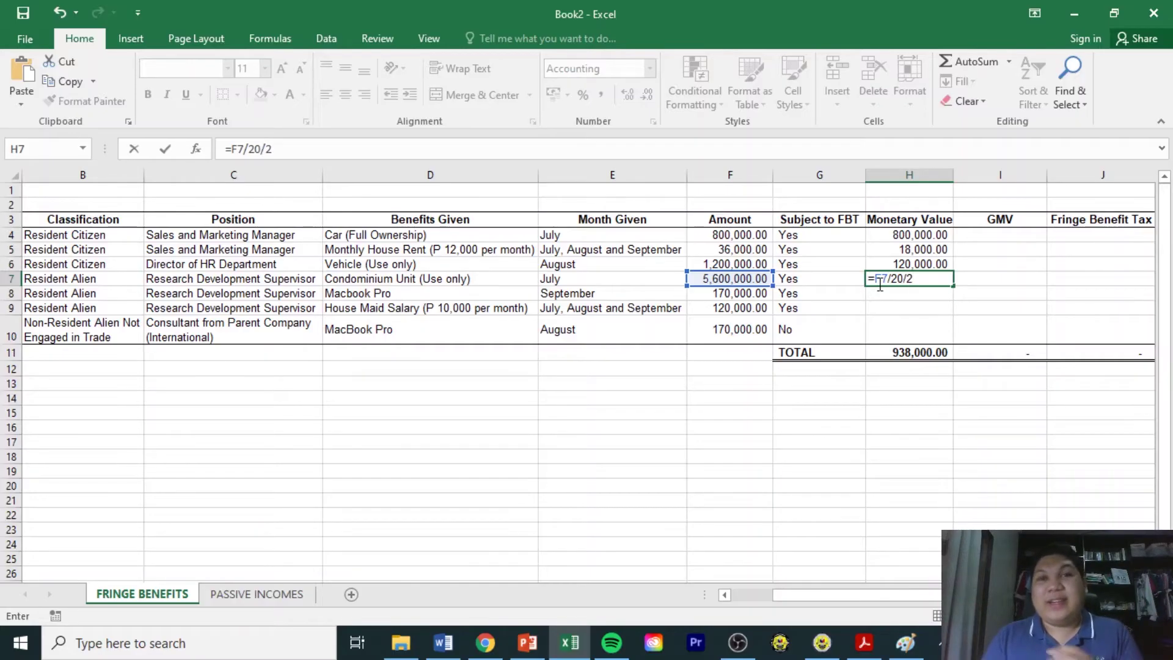
key(Return)
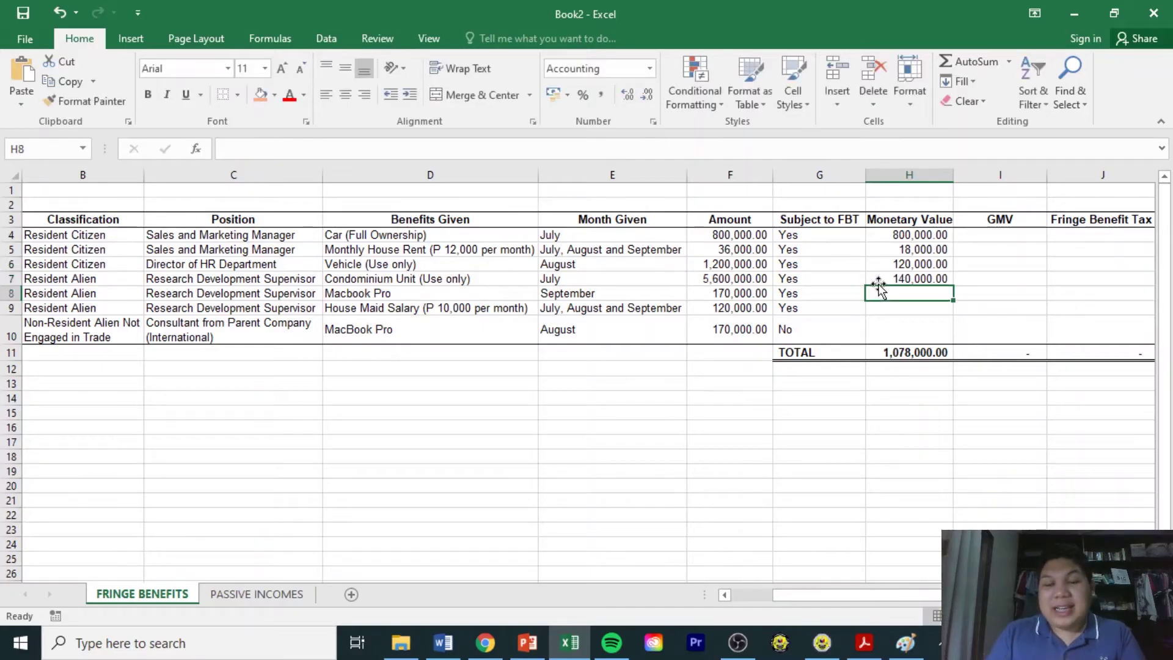
key(Up)
key(Up)
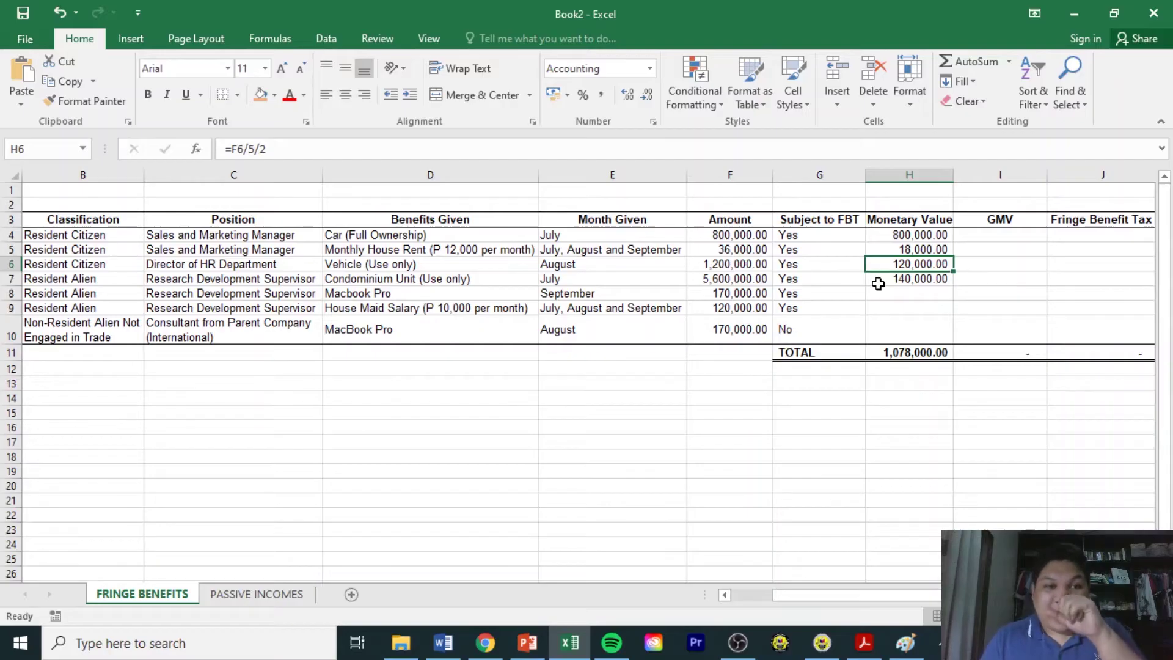
key(Down)
key(Down)
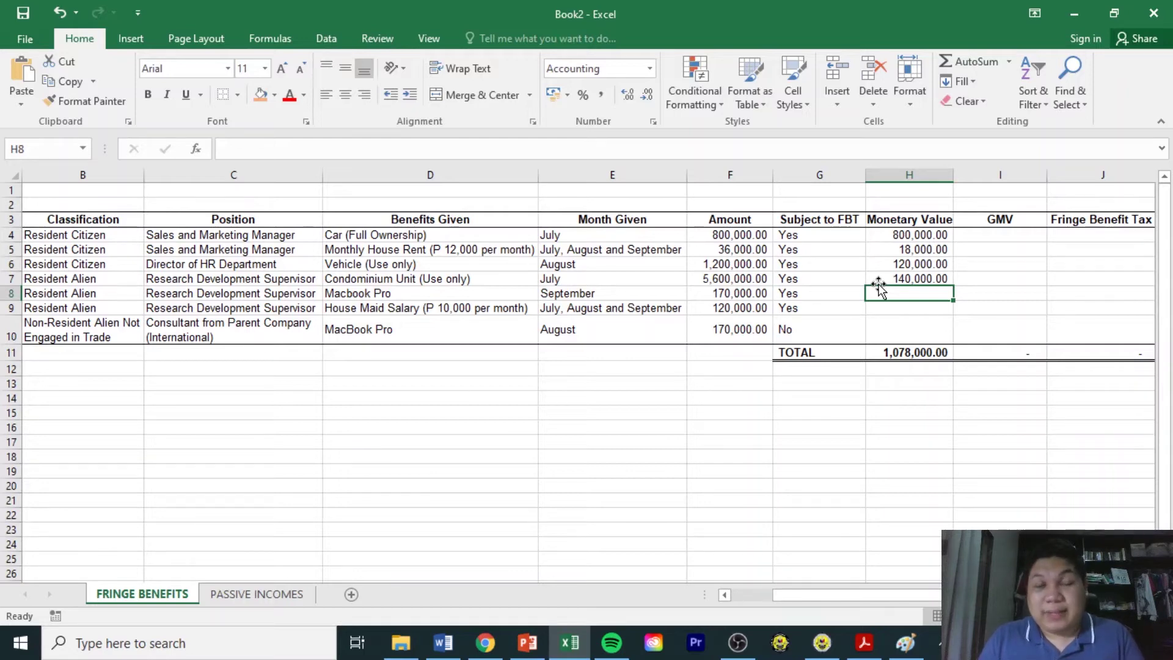
Set H8 to =F8 so the Macbook Pro's Monetary Value reads 170,000.00.
text(=)
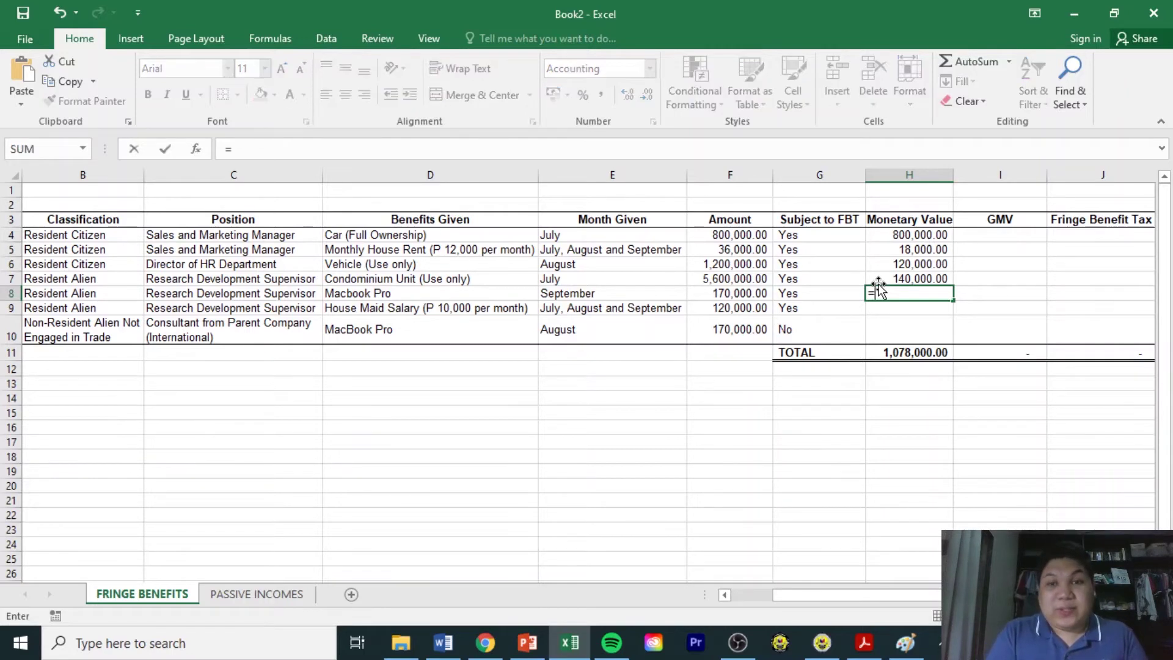
key(Left)
key(Left)
key(Return)
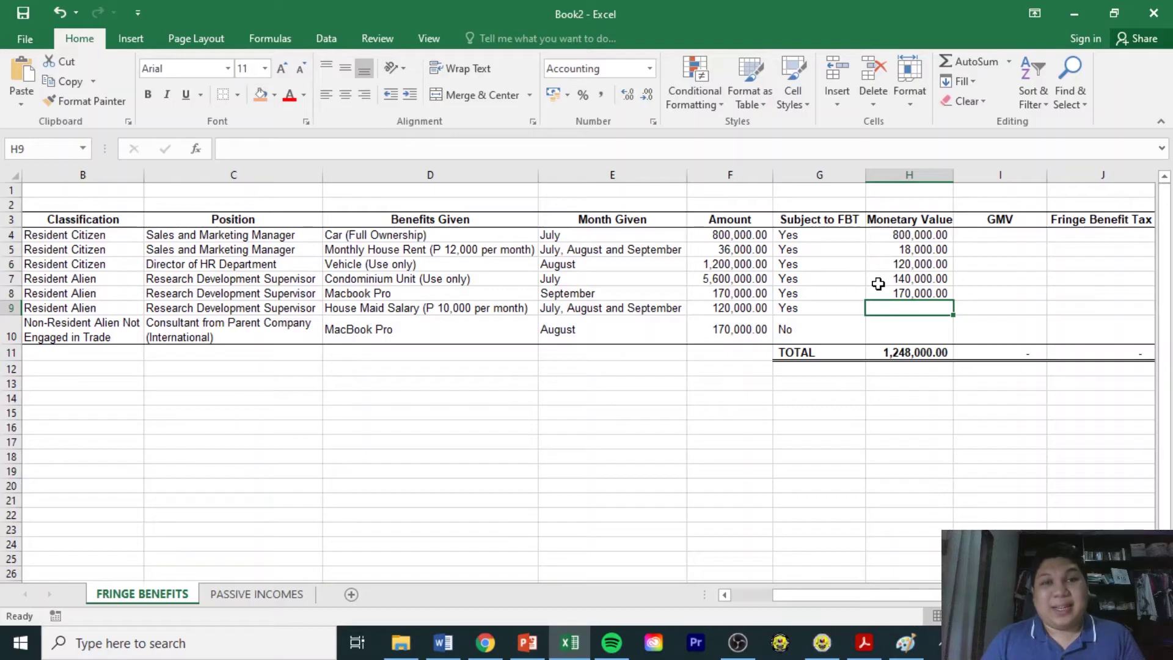
Abandon the H9 formula and correct the house maid salary amount in F9 to 30,000.
text(=)
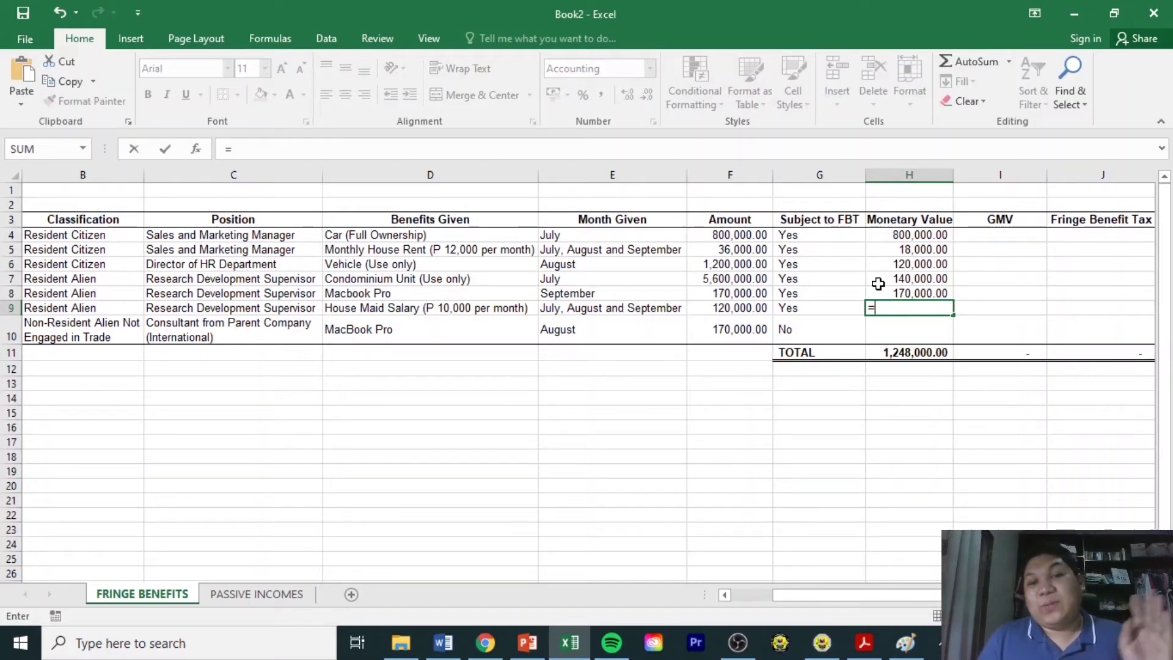
key(Left)
key(Left)
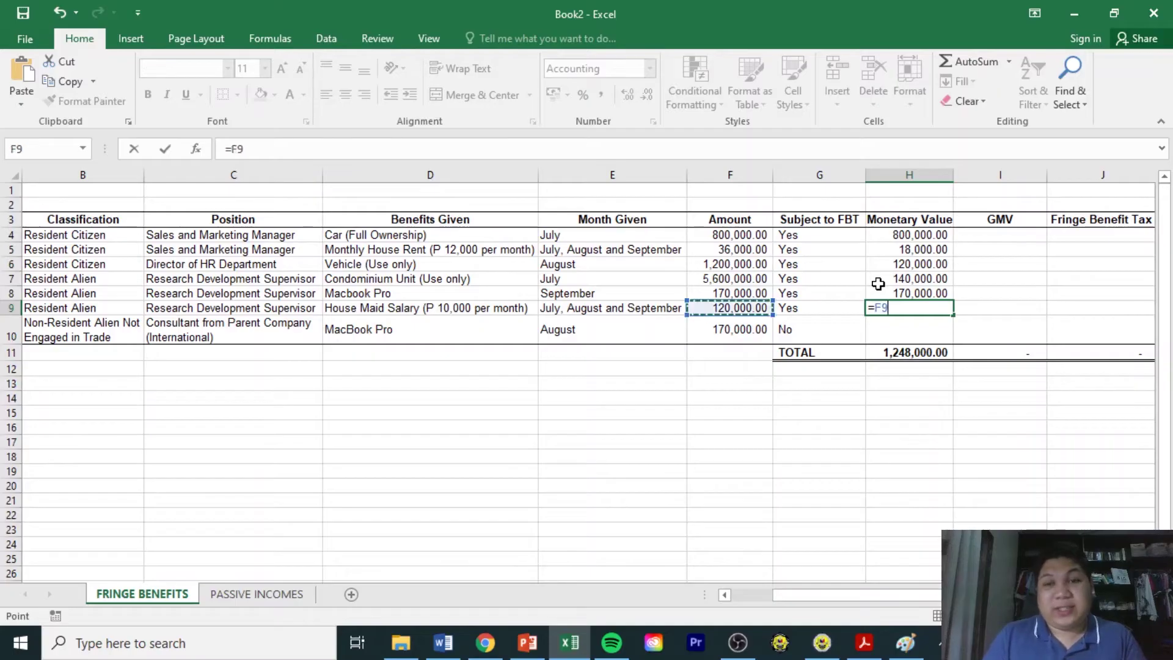
key(Left)
key(Right)
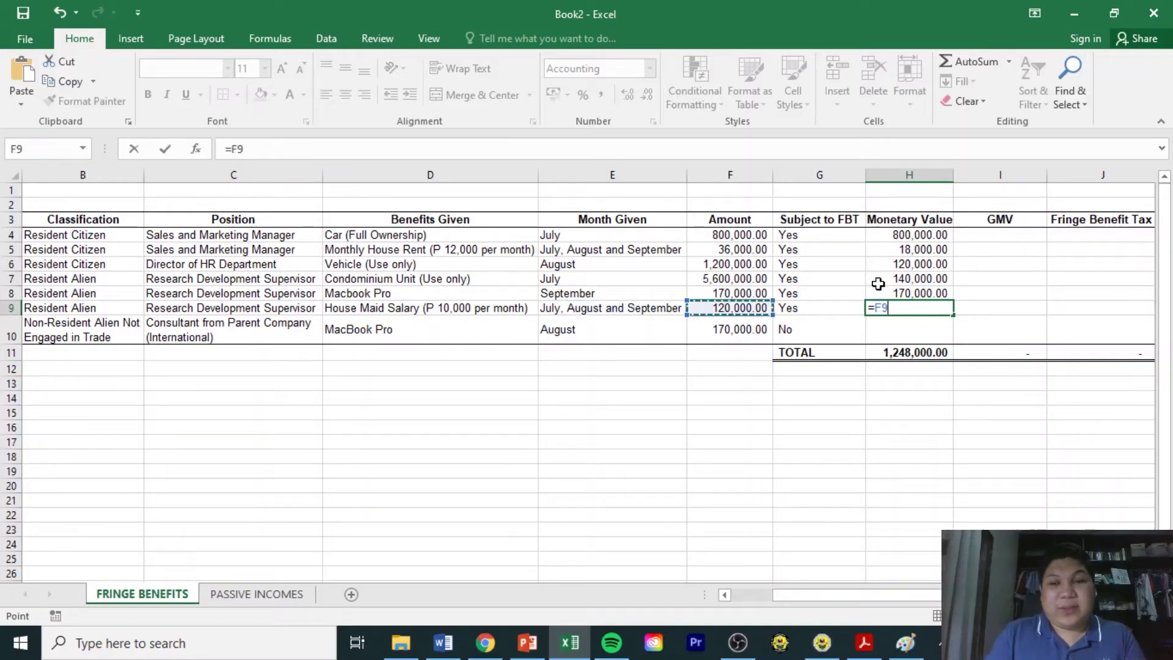
text(3000)
key(BackSpace)
key(BackSpace)
key(BackSpace)
key(BackSpace)
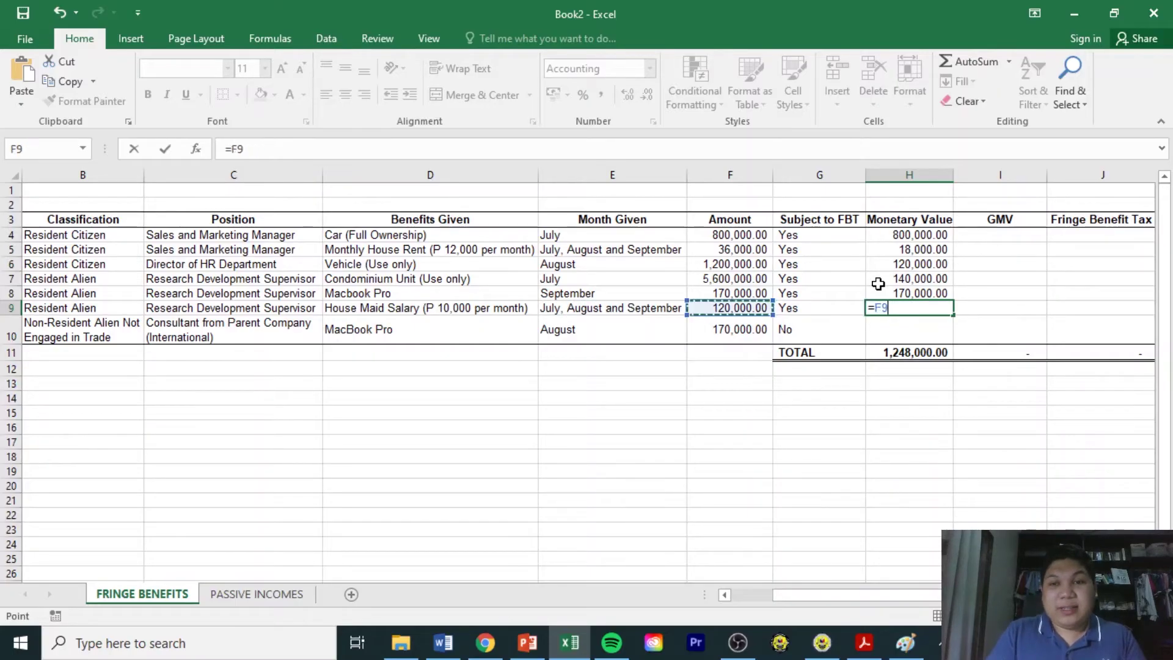
text(3000)
key(BackSpace)
key(BackSpace)
key(BackSpace)
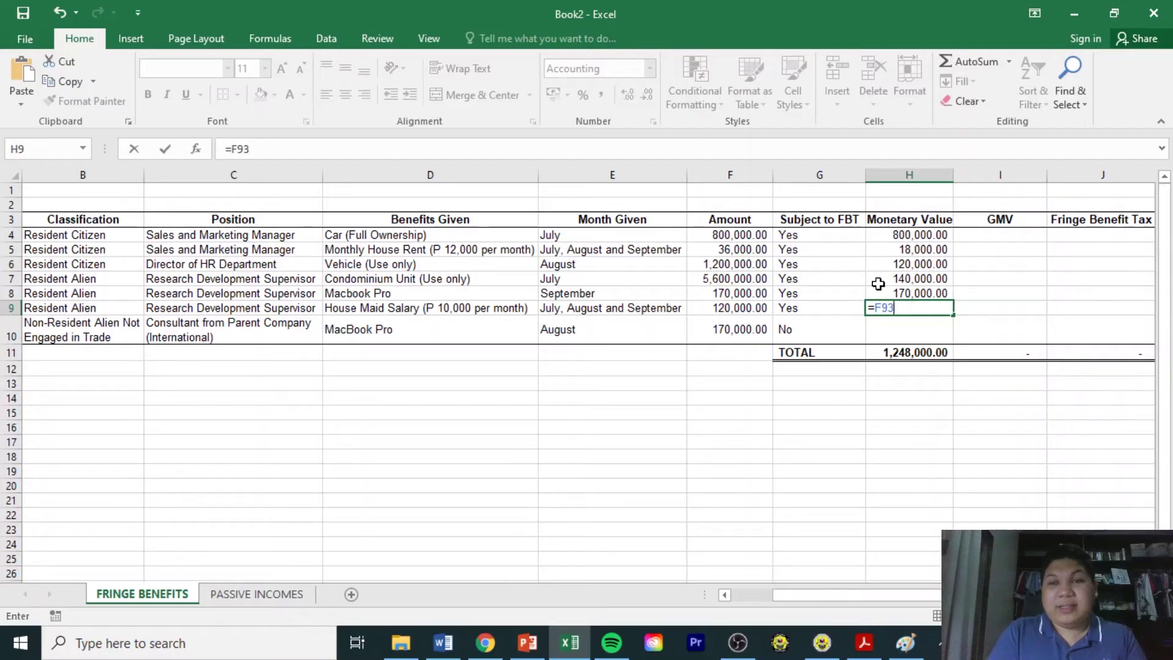
key(BackSpace)
key(BackSpace)
key(BackSpace)
key(BackSpace)
key(Left)
key(Left)
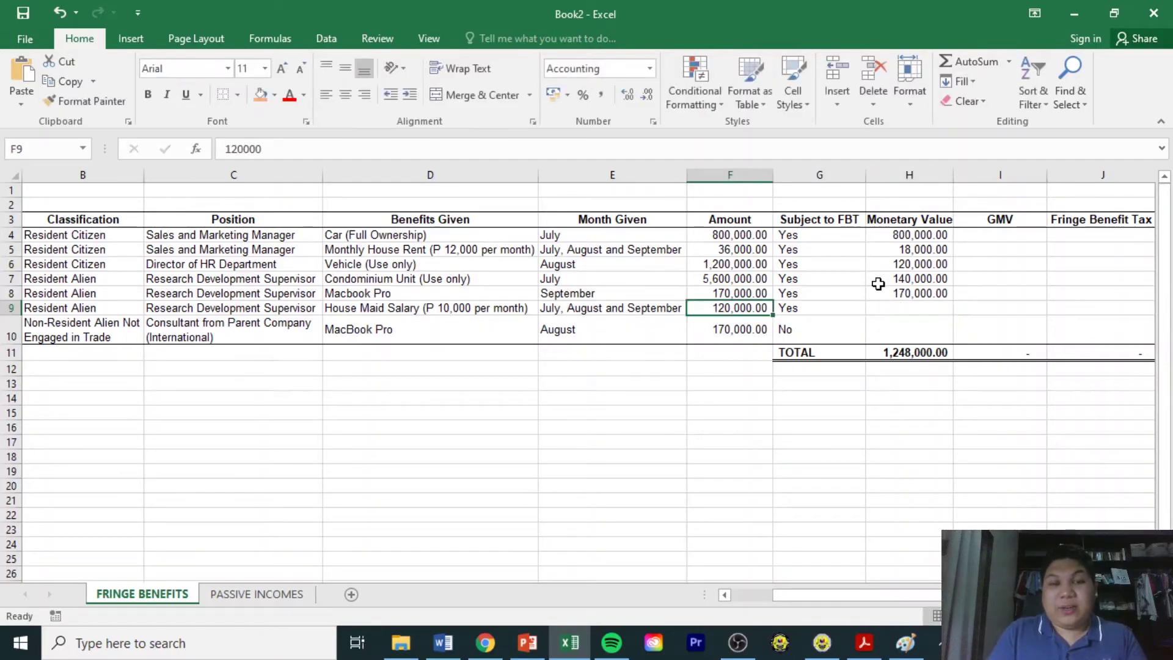
text(30000)
key(Return)
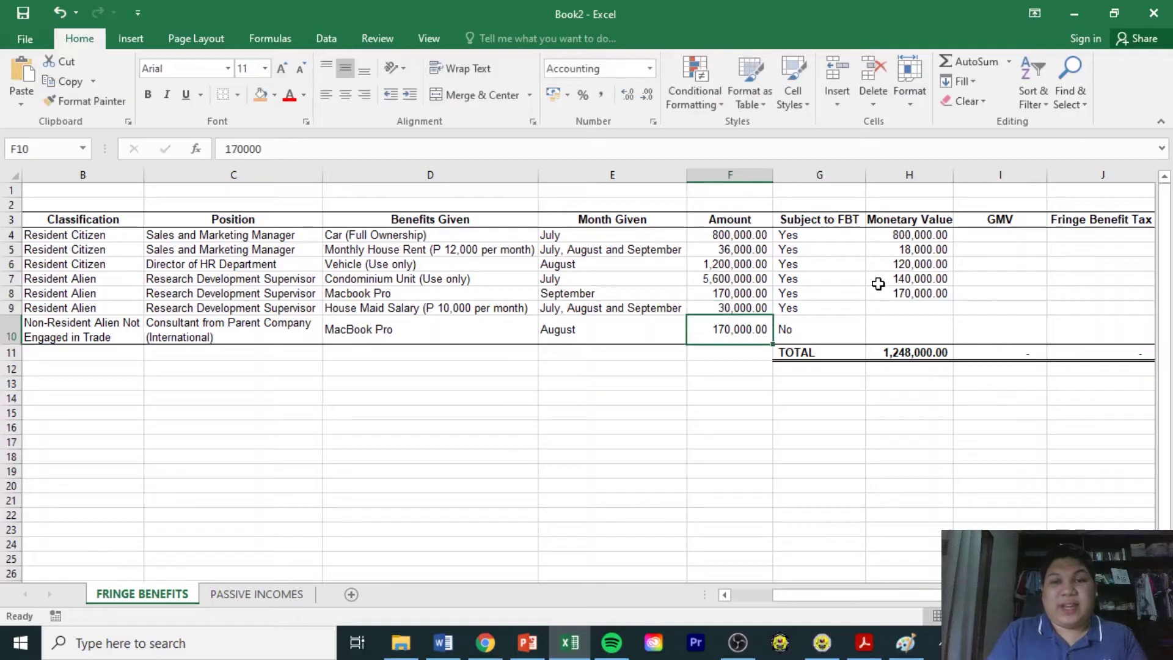
key(Up)
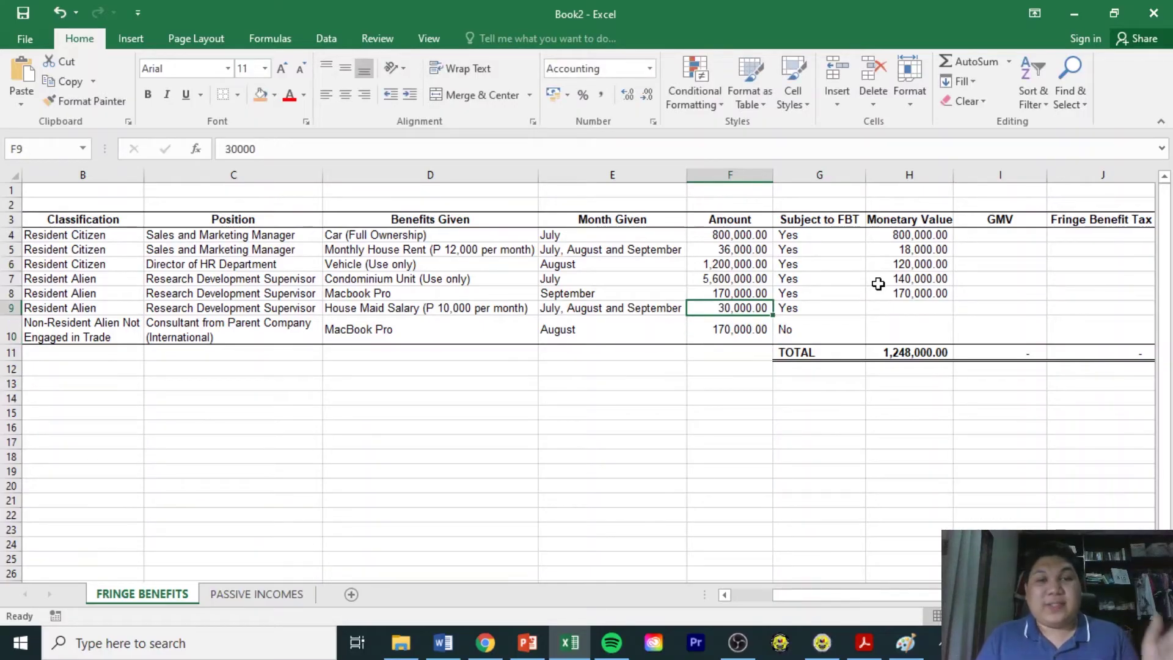
key(Right)
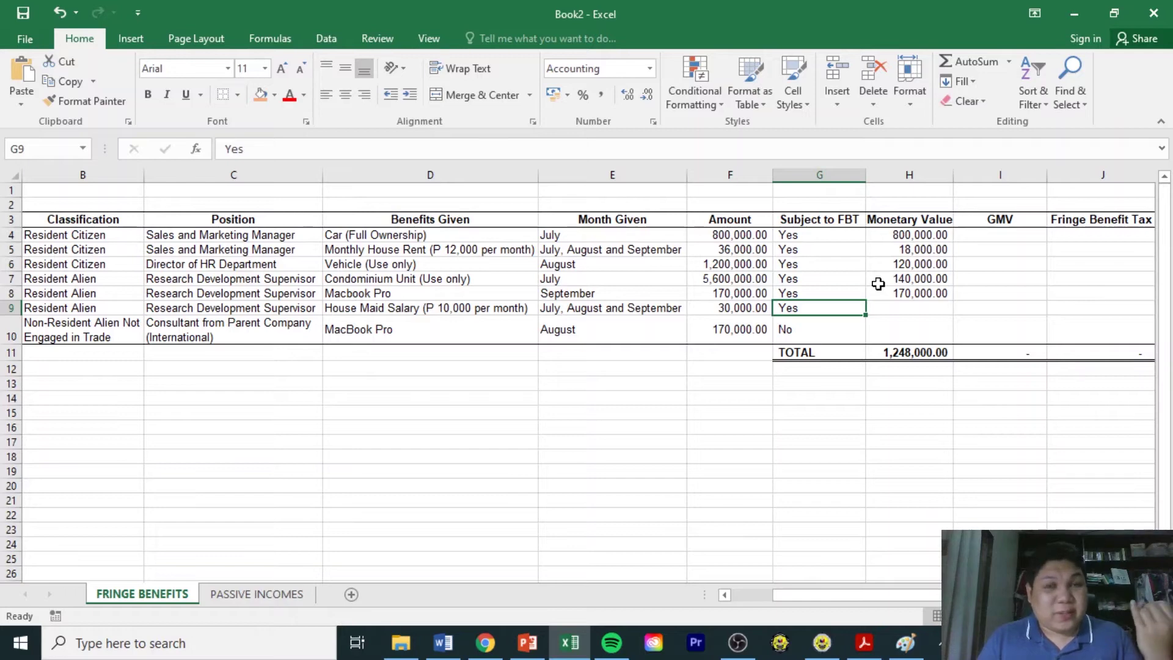
key(Right)
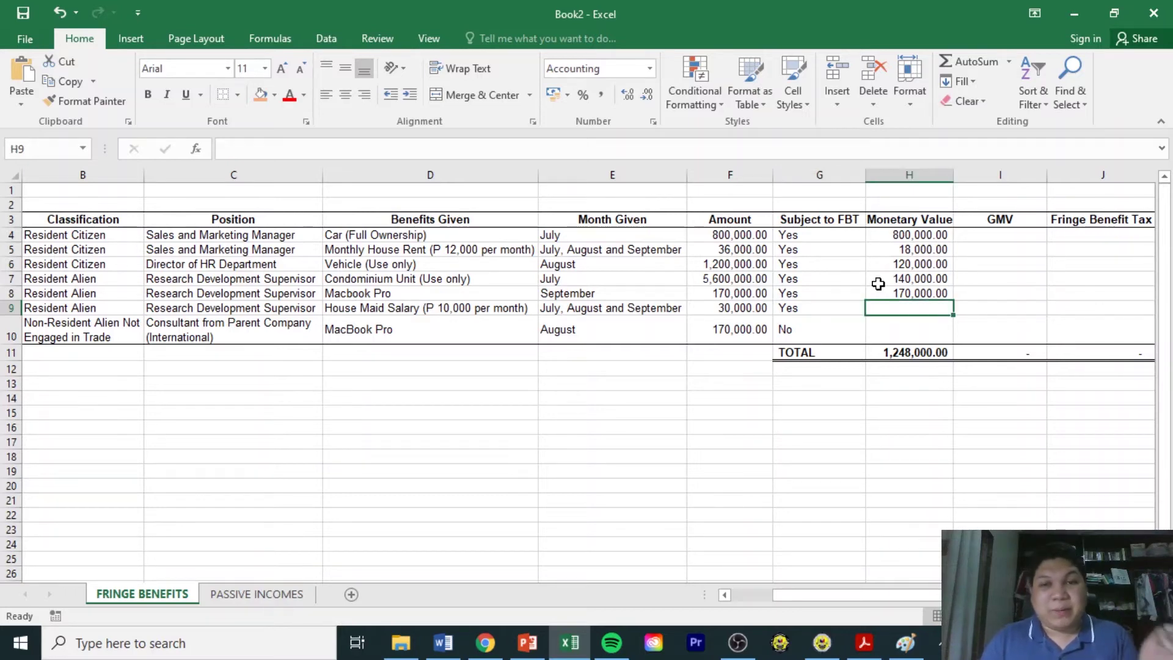
Link H9 to F9's 30,000 and enter 0 in H10 for the non-taxable MacBook.
text(=)
key(Left)
key(Left)
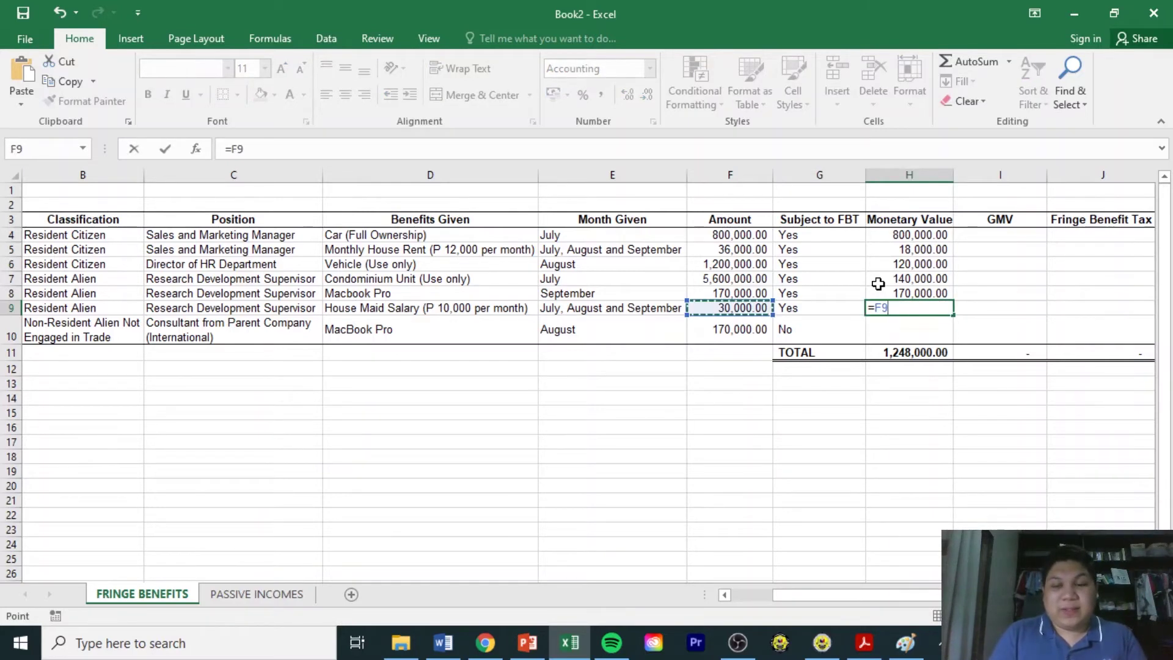
key(Return)
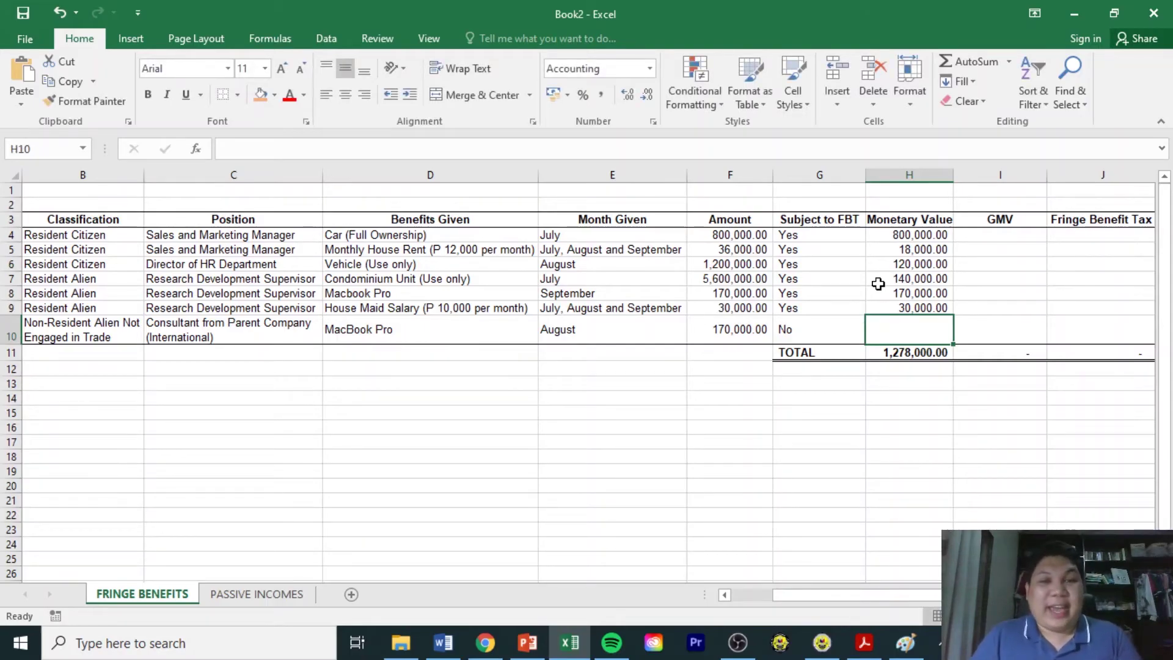
text(0)
key(Return)
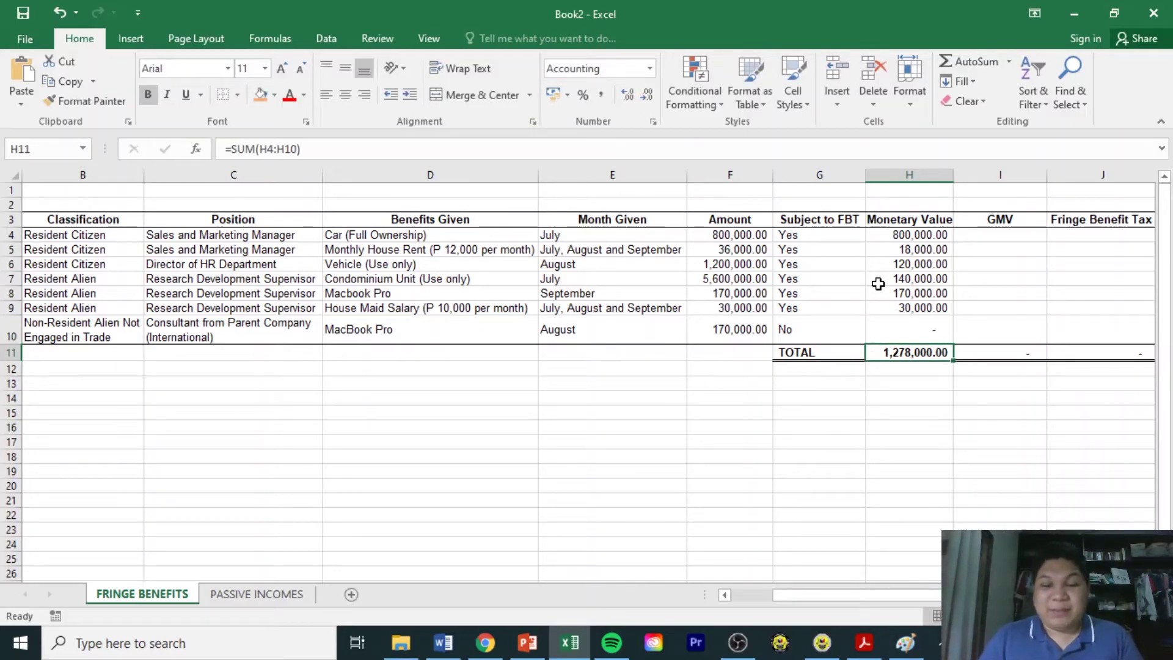
key(Up)
key(Right)
key(Up)
key(Up)
key(Up)
key(Up)
key(Up)
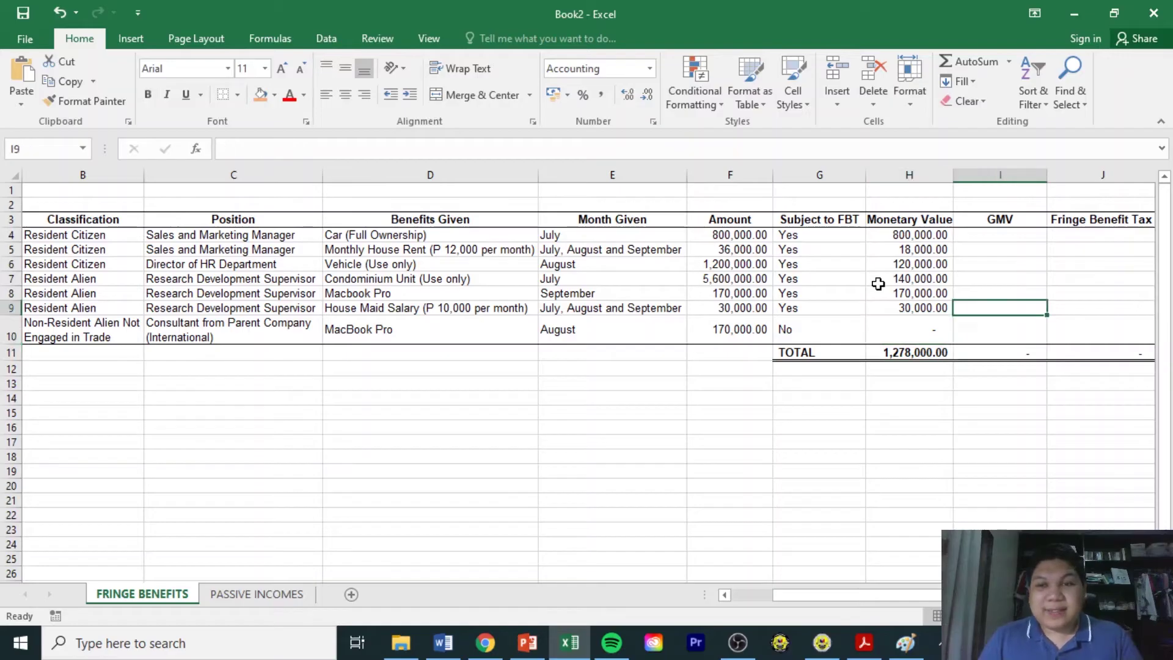
key(Up)
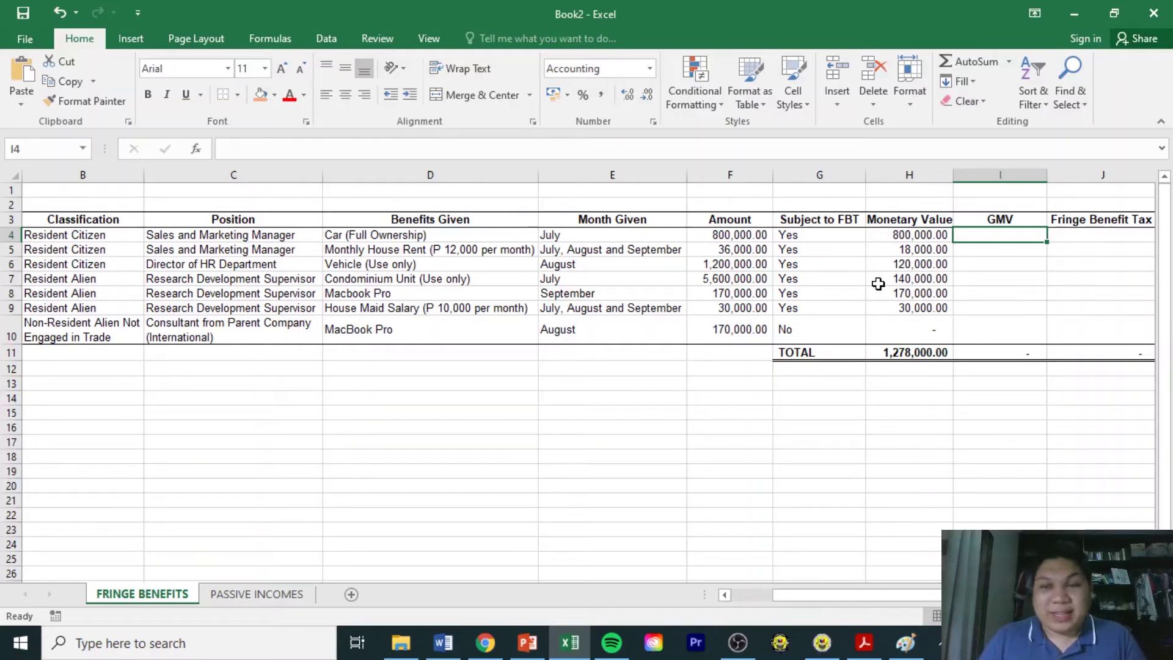
Enter =(H4/(100%-35%)) in I4 and copy it down through I10.
text(=)
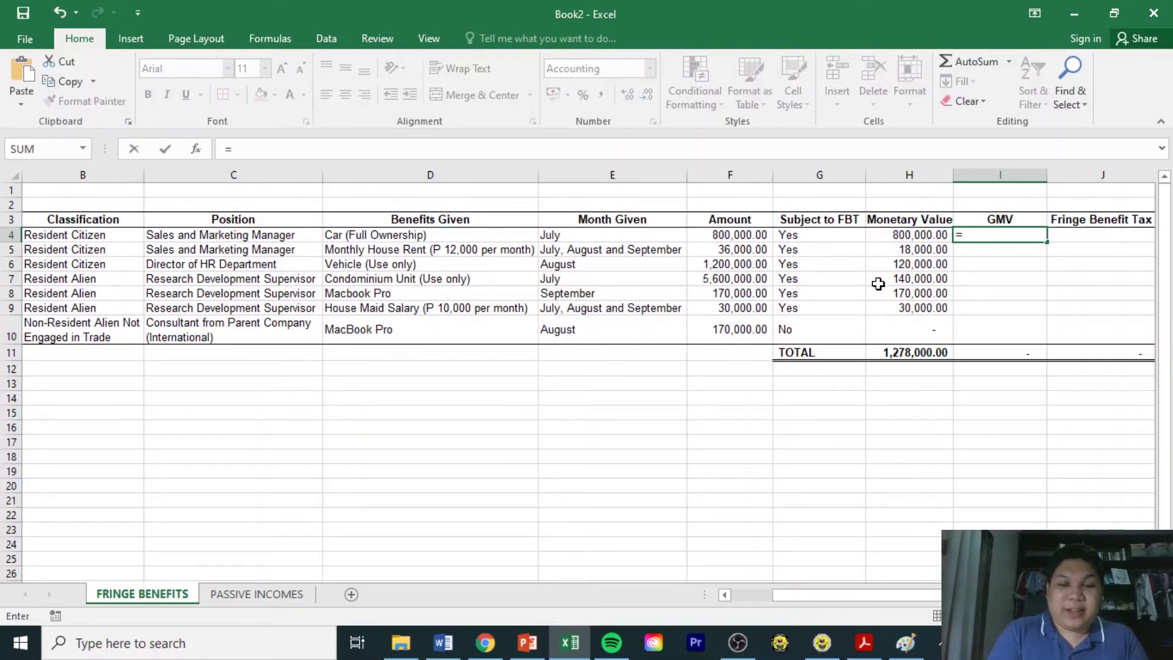
text(()
key(Left)
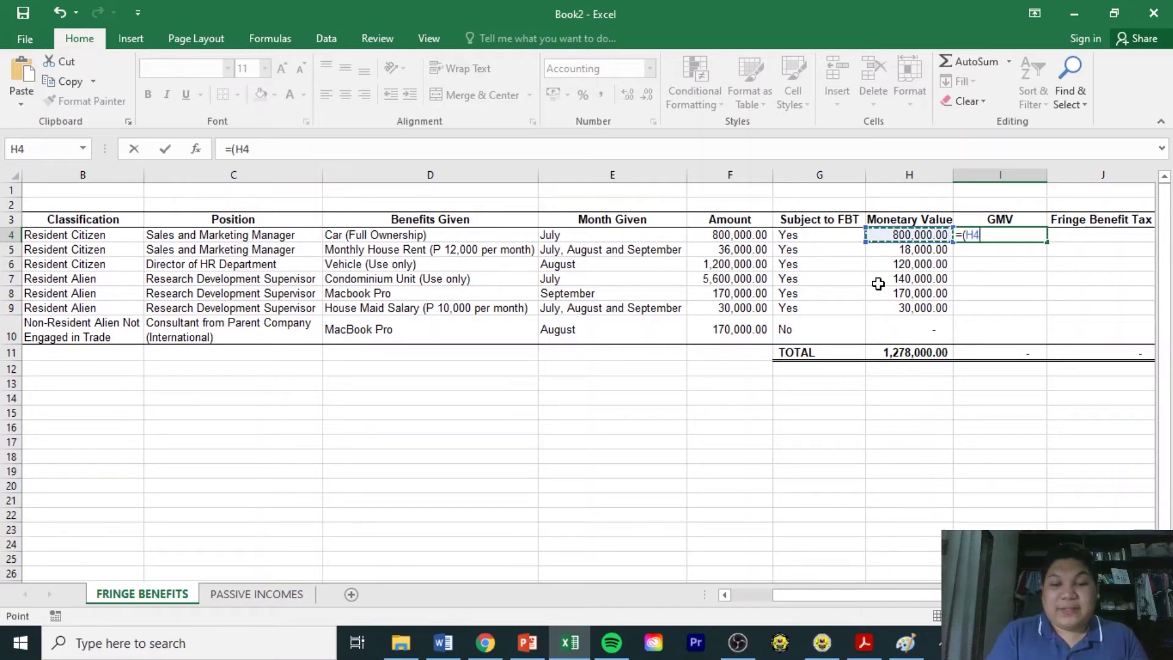
text(/)
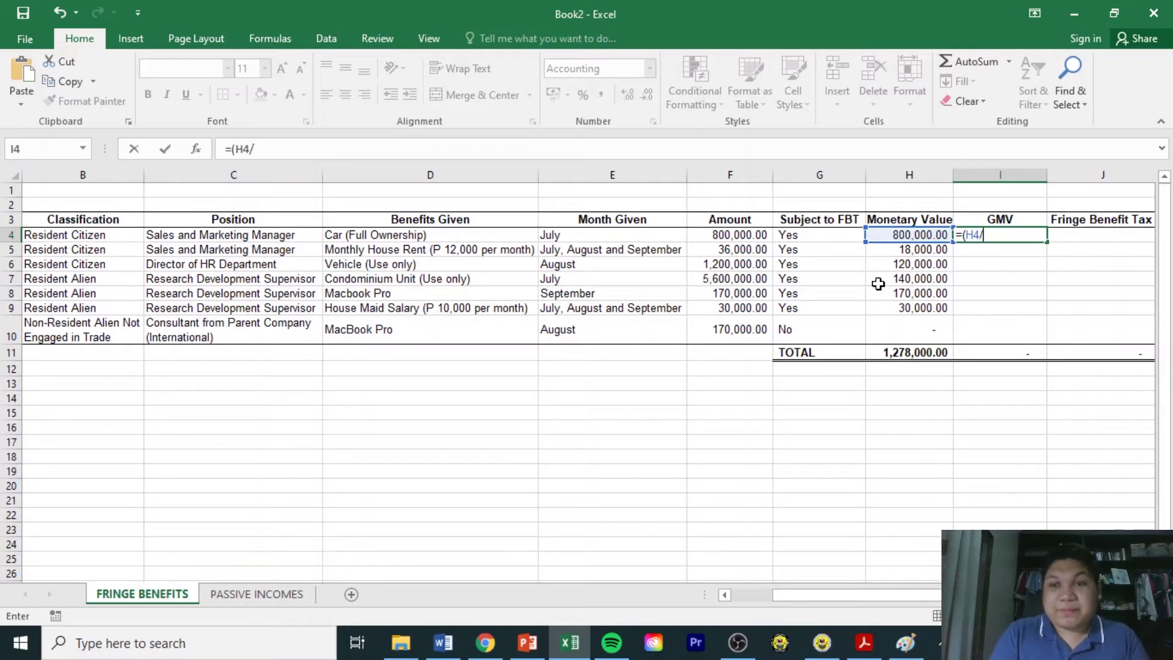
text((100)
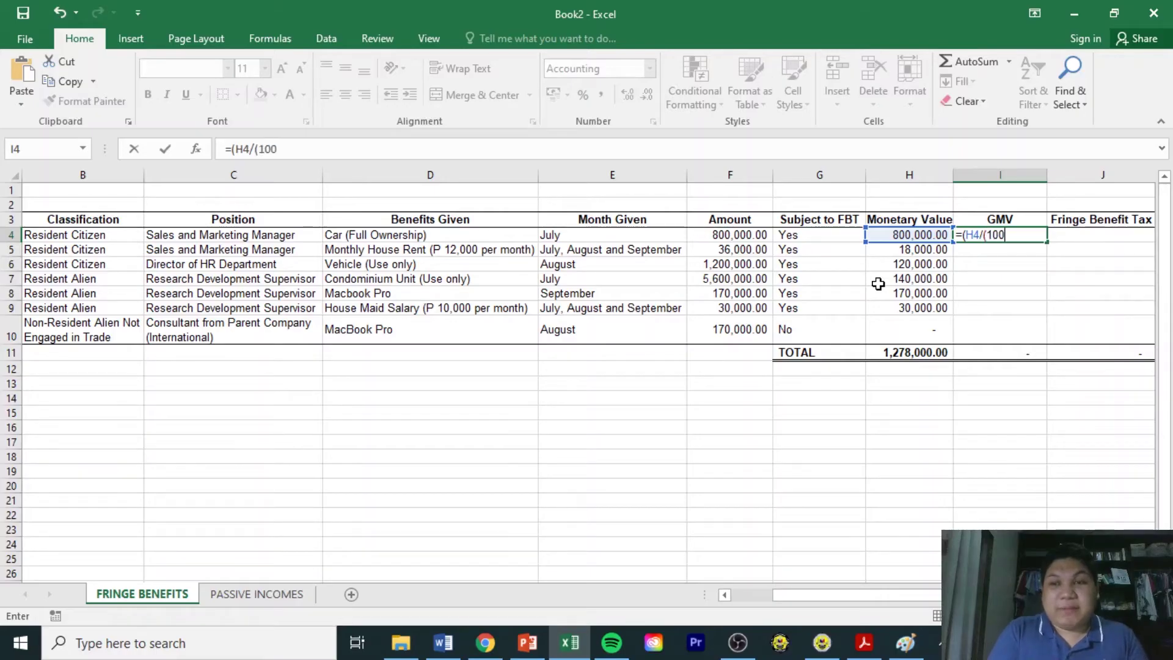
text(%-)
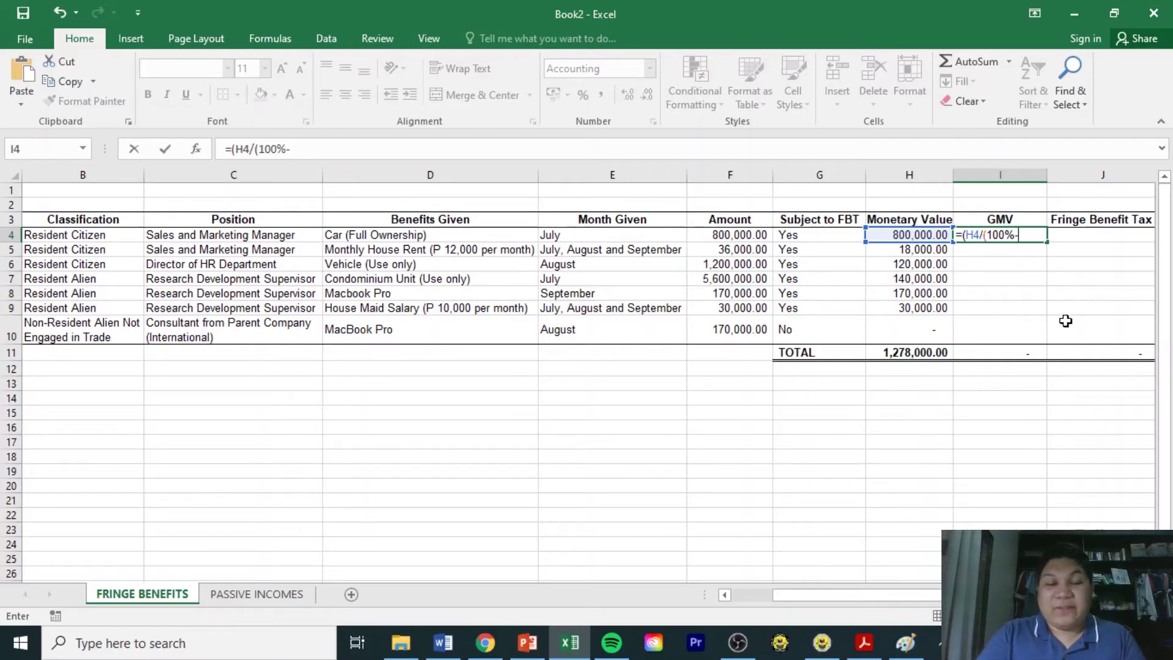
text(35%)
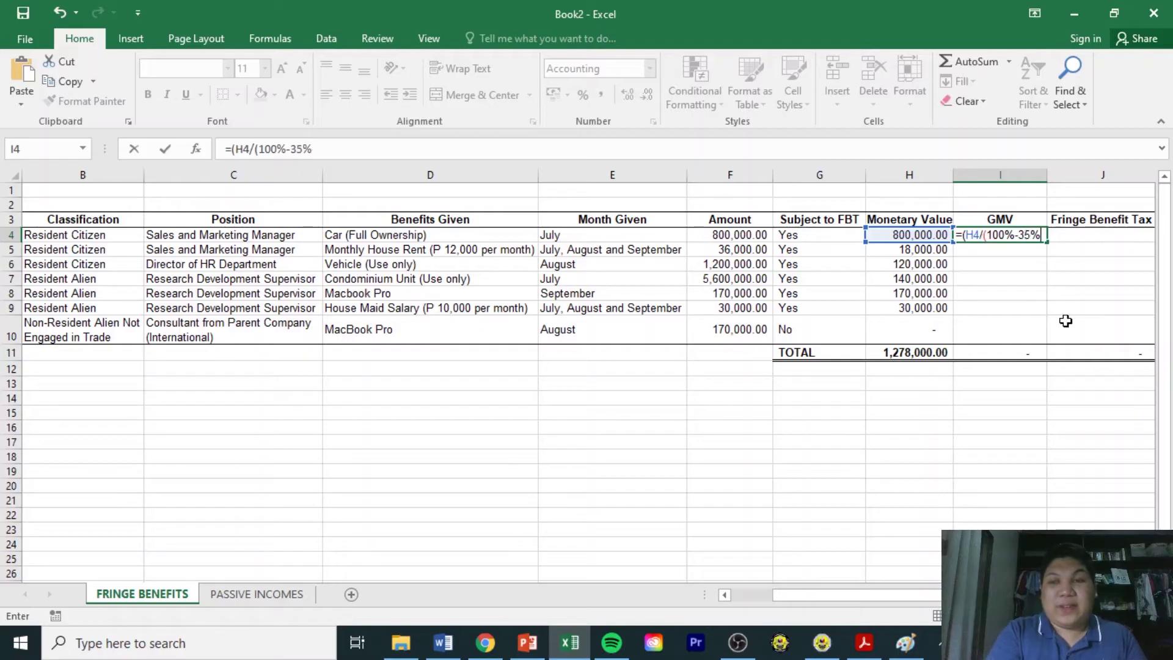
text()))
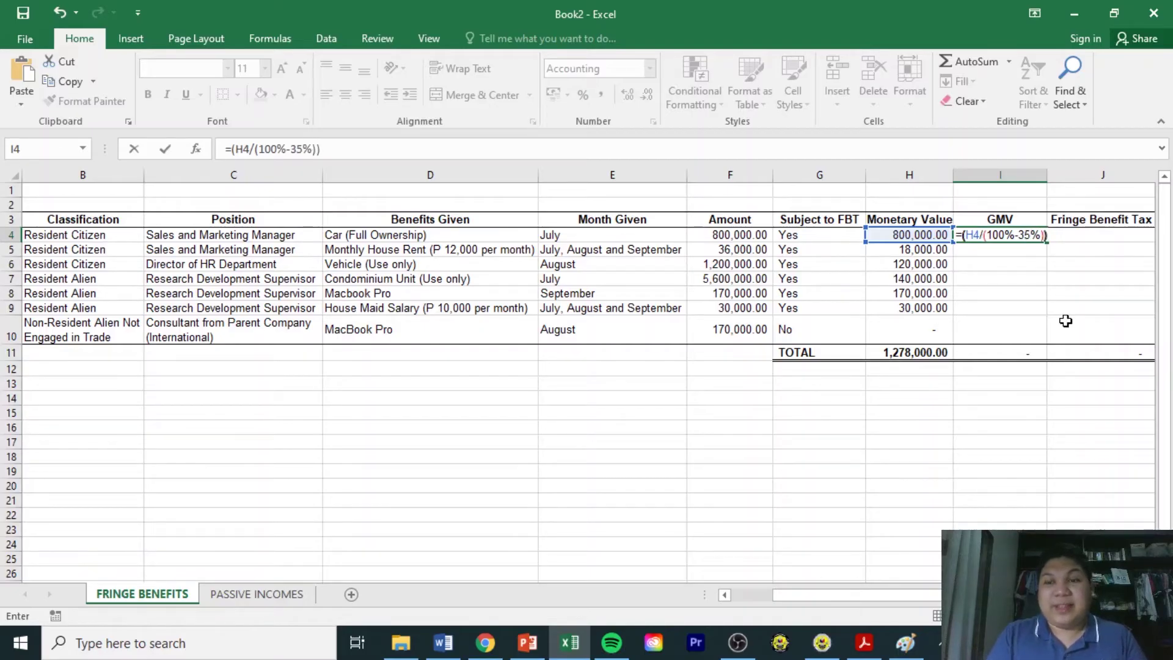
key(Return)
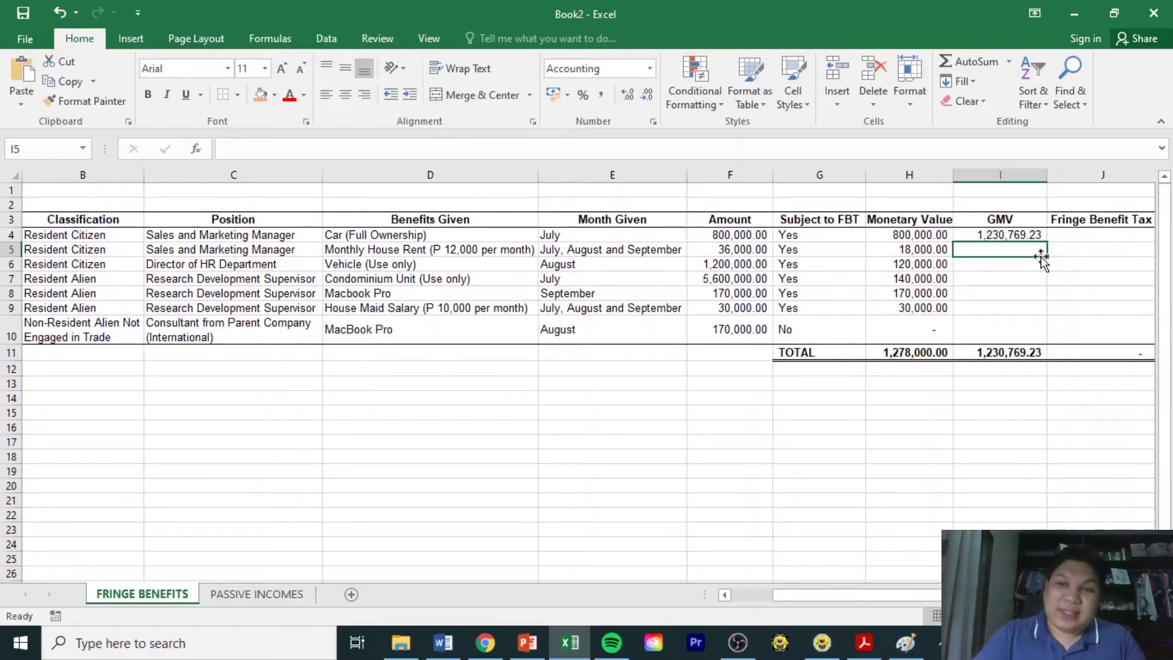
click(1037, 234)
drag(1050, 243, 1039, 333)
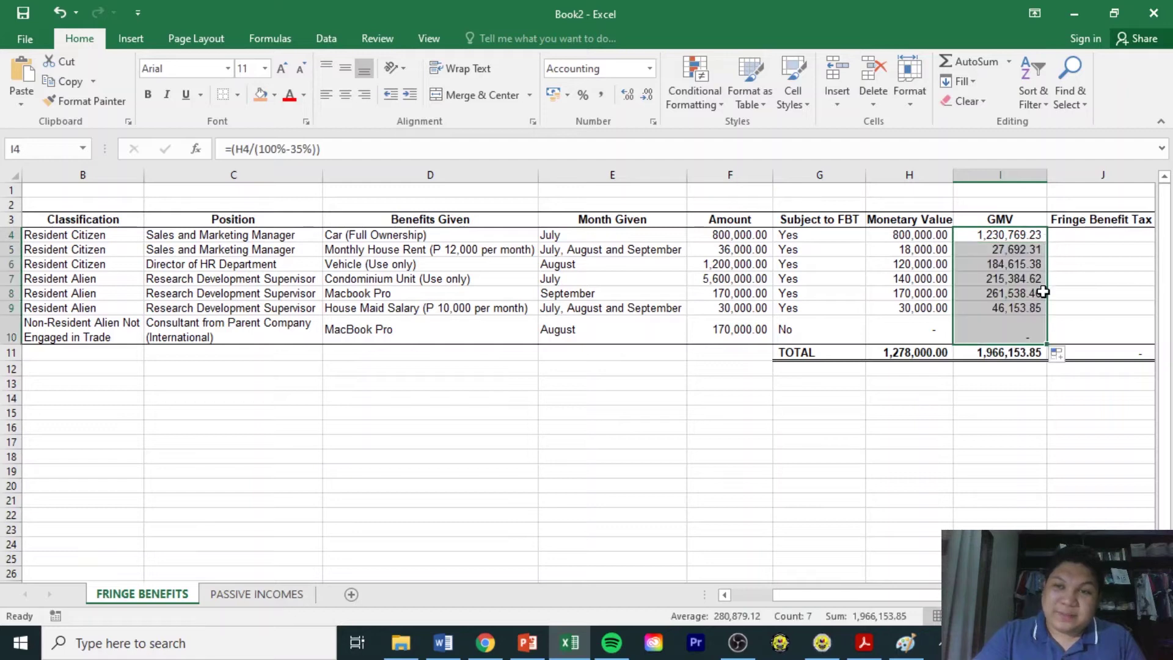
click(1032, 292)
click(1019, 252)
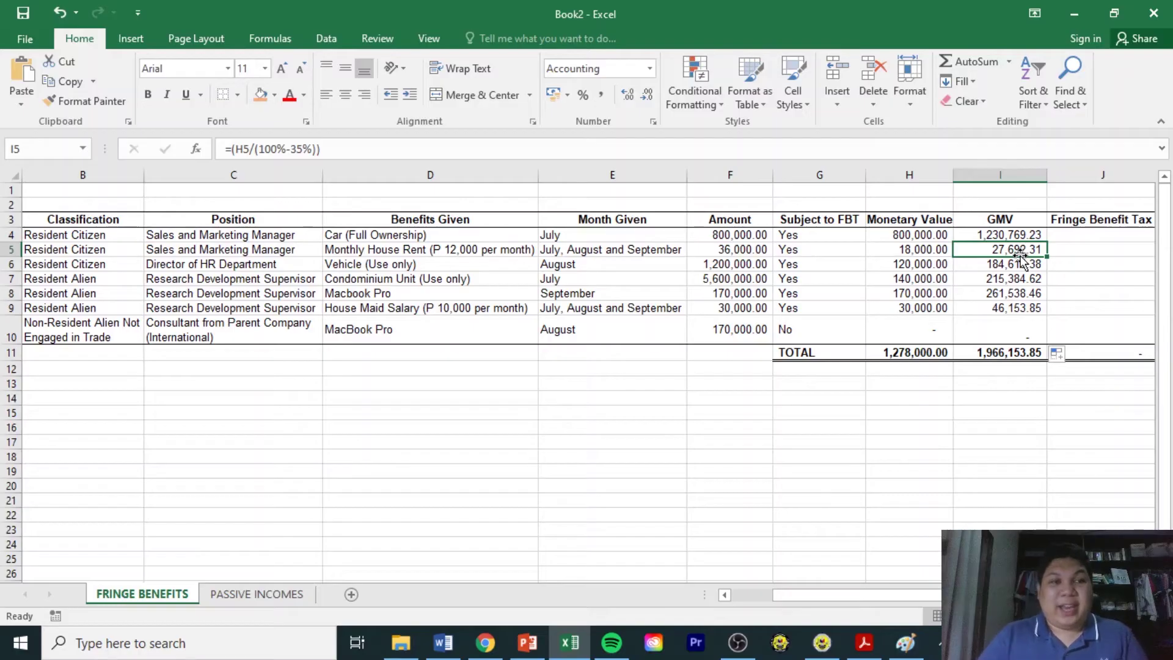
click(100, 236)
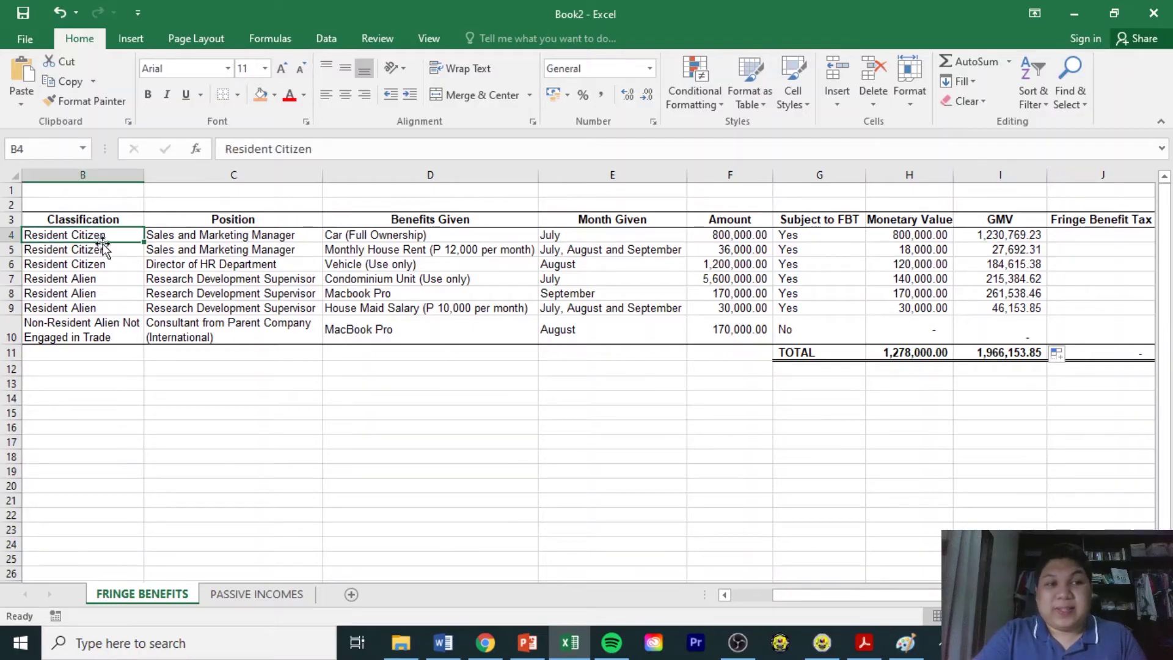
click(100, 279)
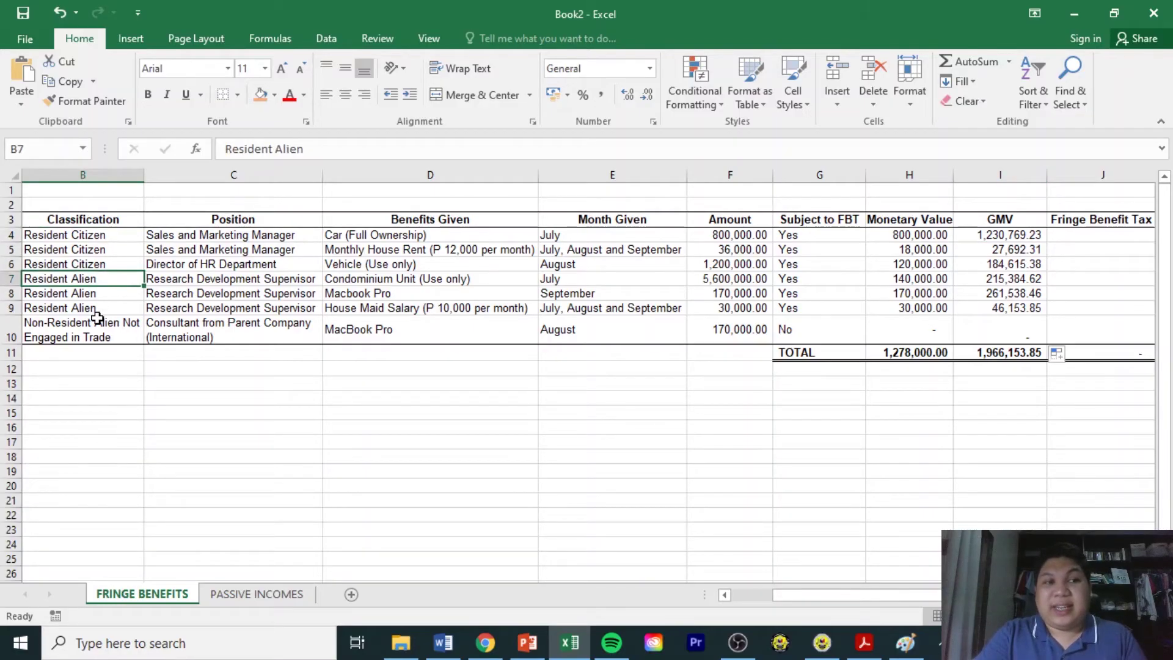
drag(107, 306, 127, 237)
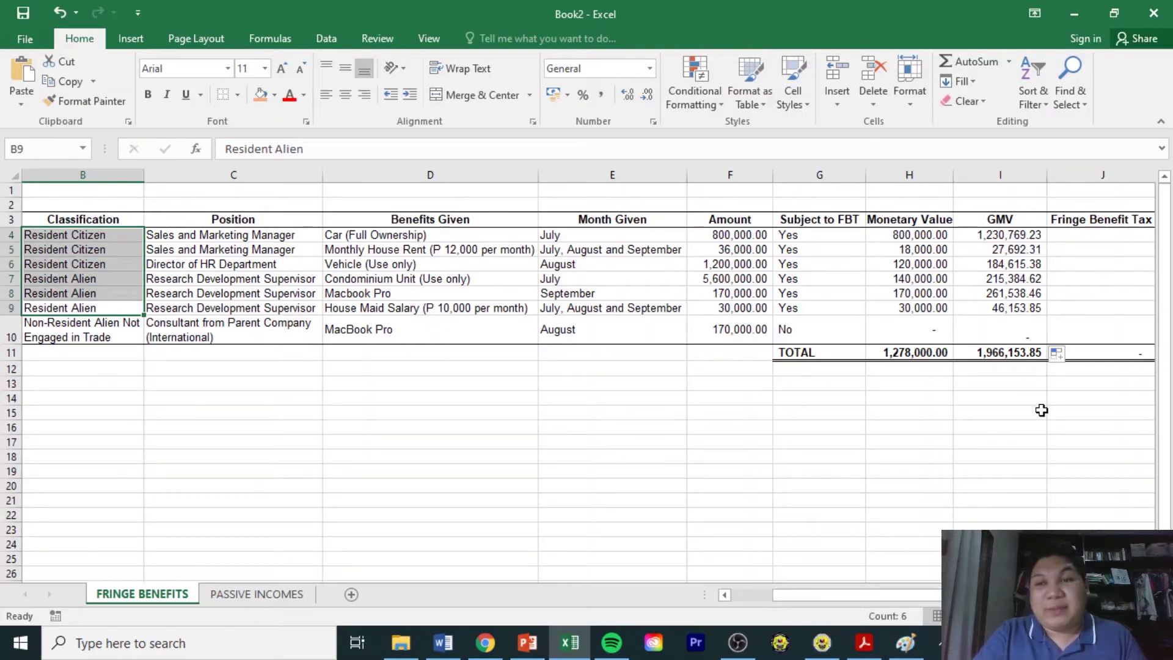
Enter =I4*35% in J4 and fill it down to J10, then check the 688,153.85 total.
click(1086, 238)
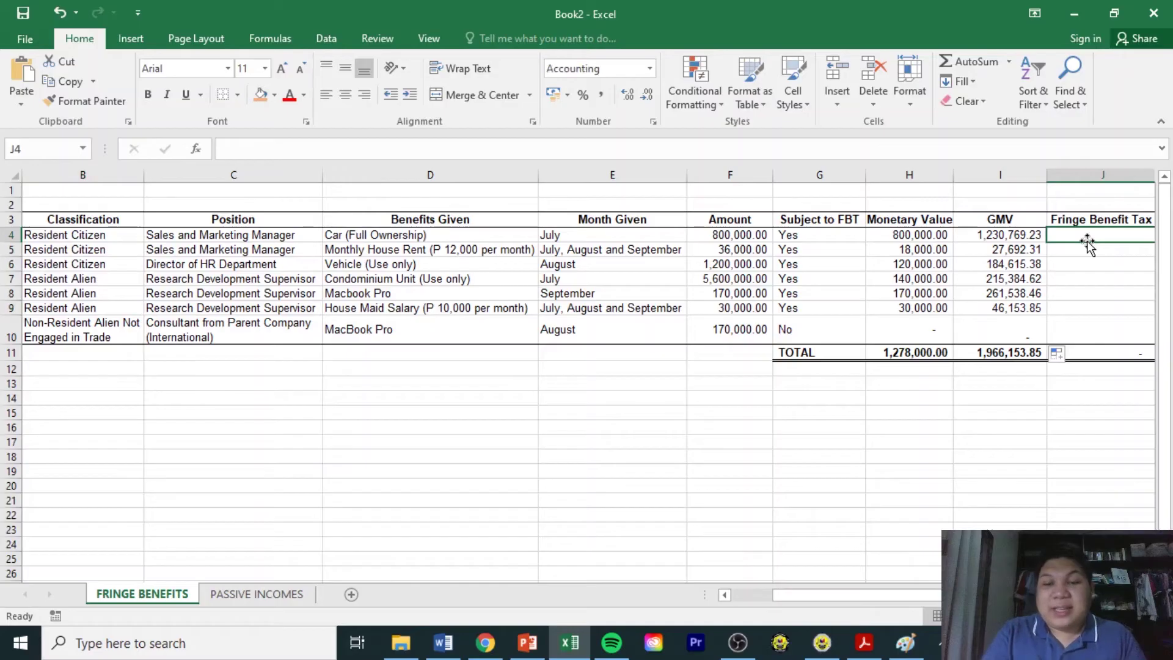
text(=)
key(Left)
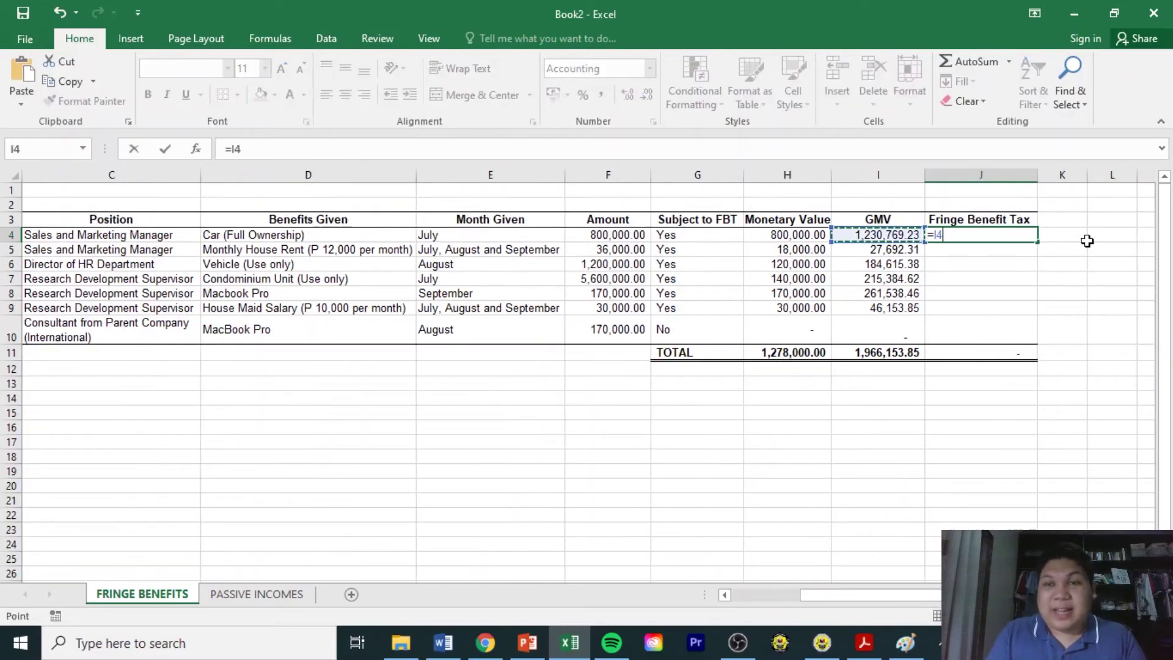
text(*)
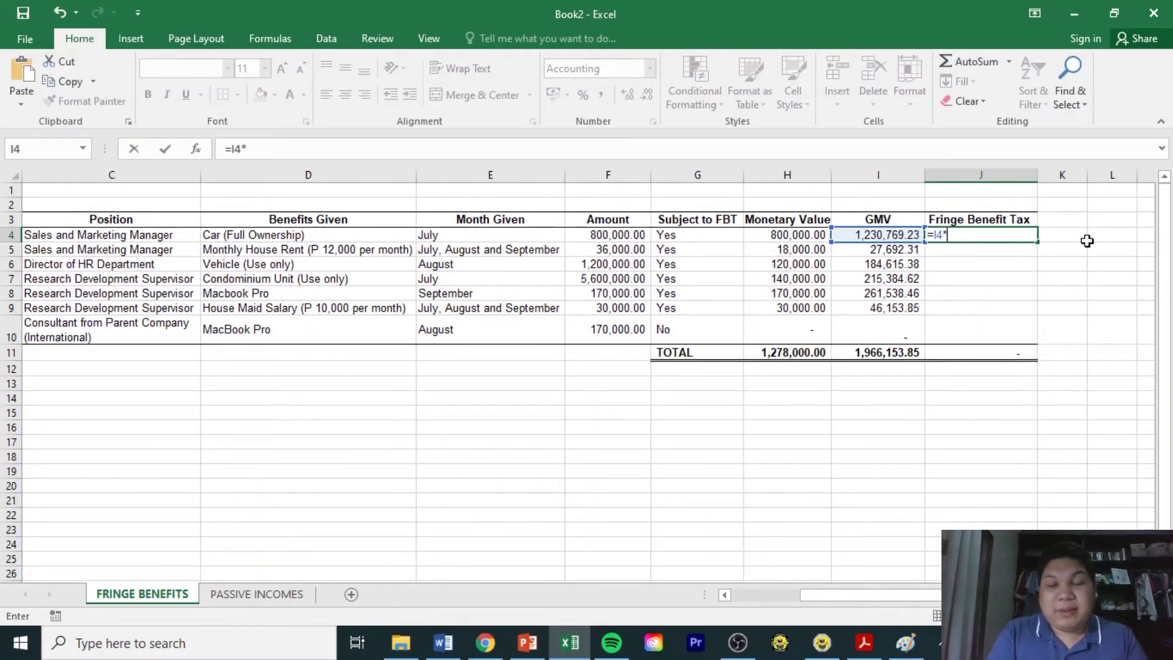
text(.35)
key(BackSpace)
key(BackSpace)
key(BackSpace)
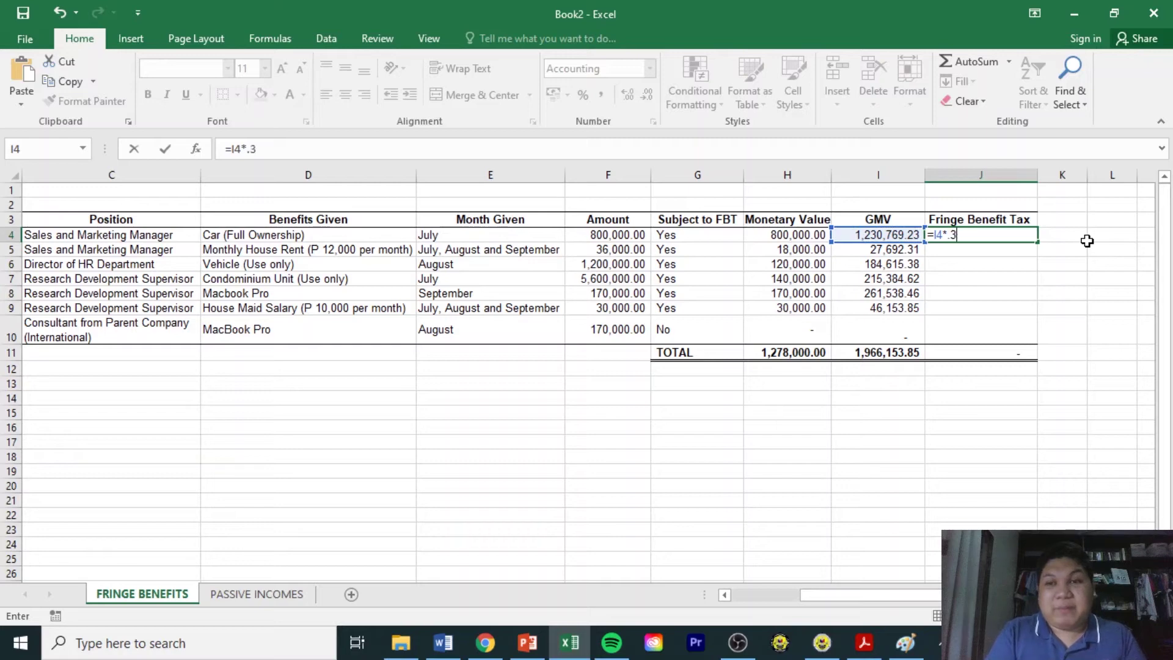
text(35%)
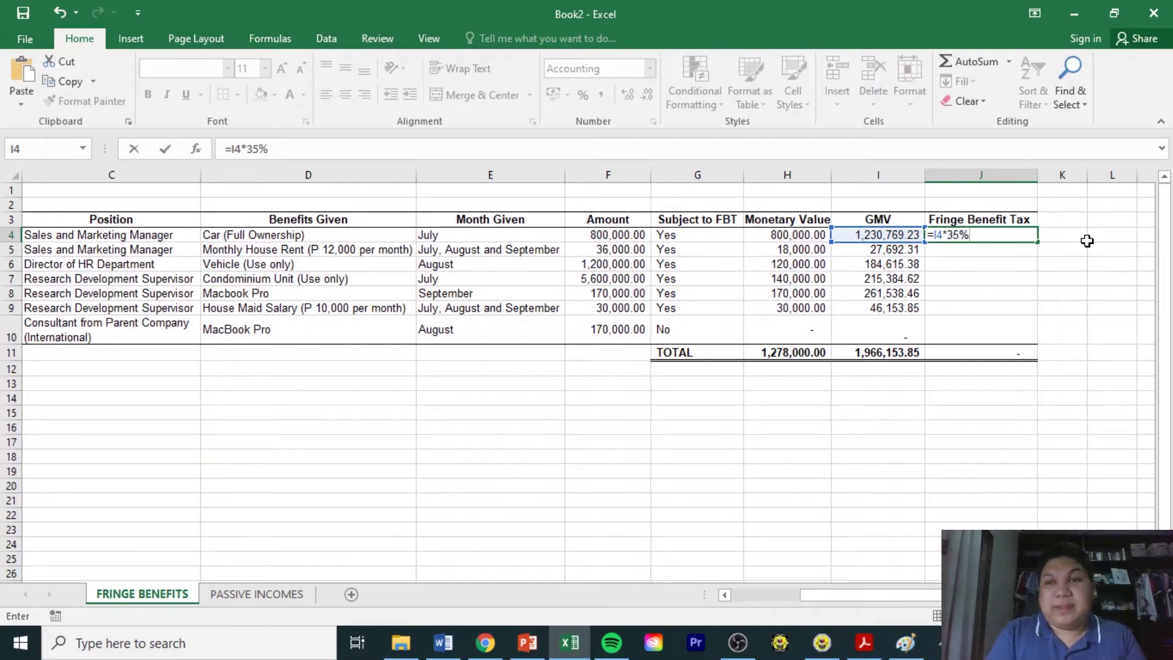
key(Return)
click(1033, 237)
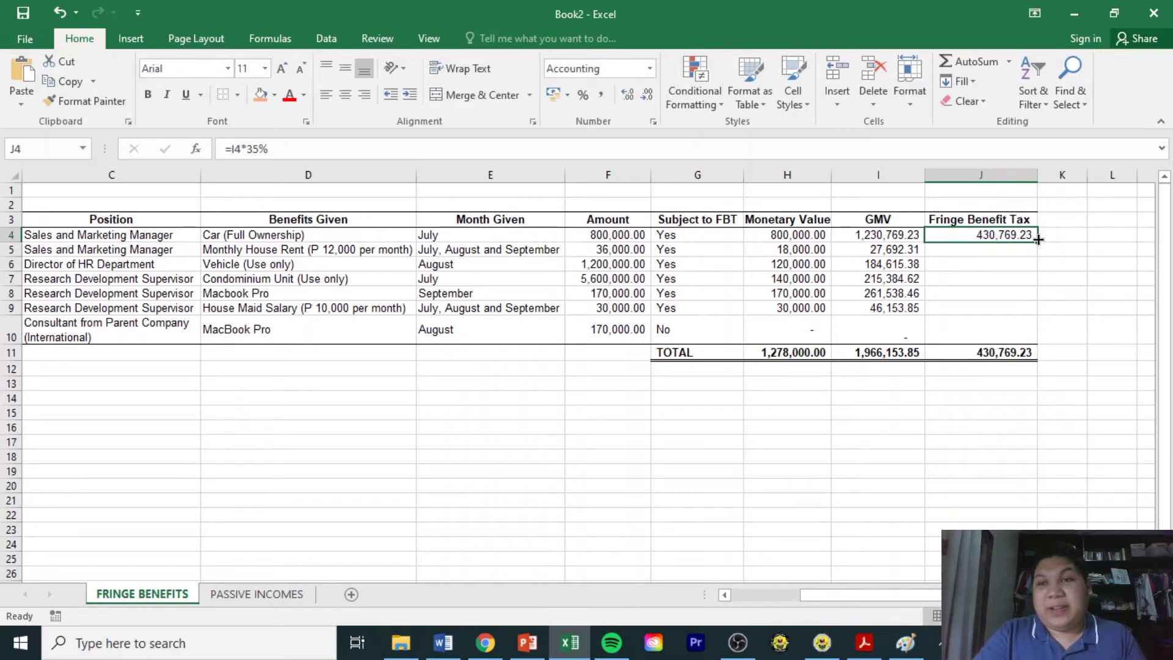
double_click(1038, 239)
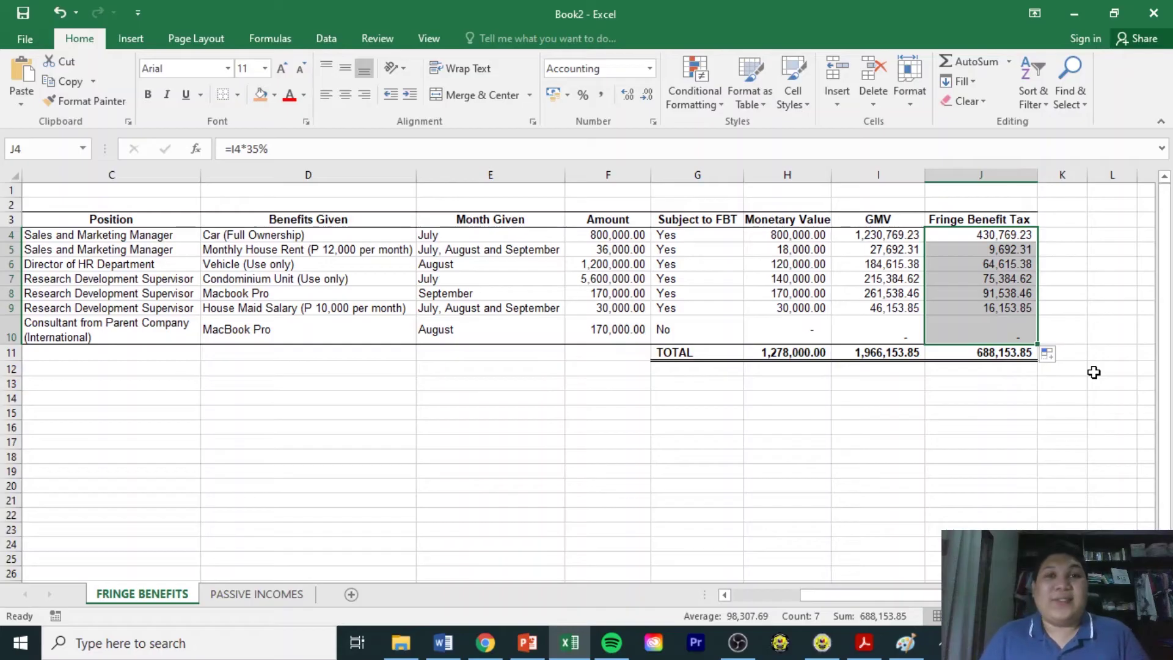
click(1007, 355)
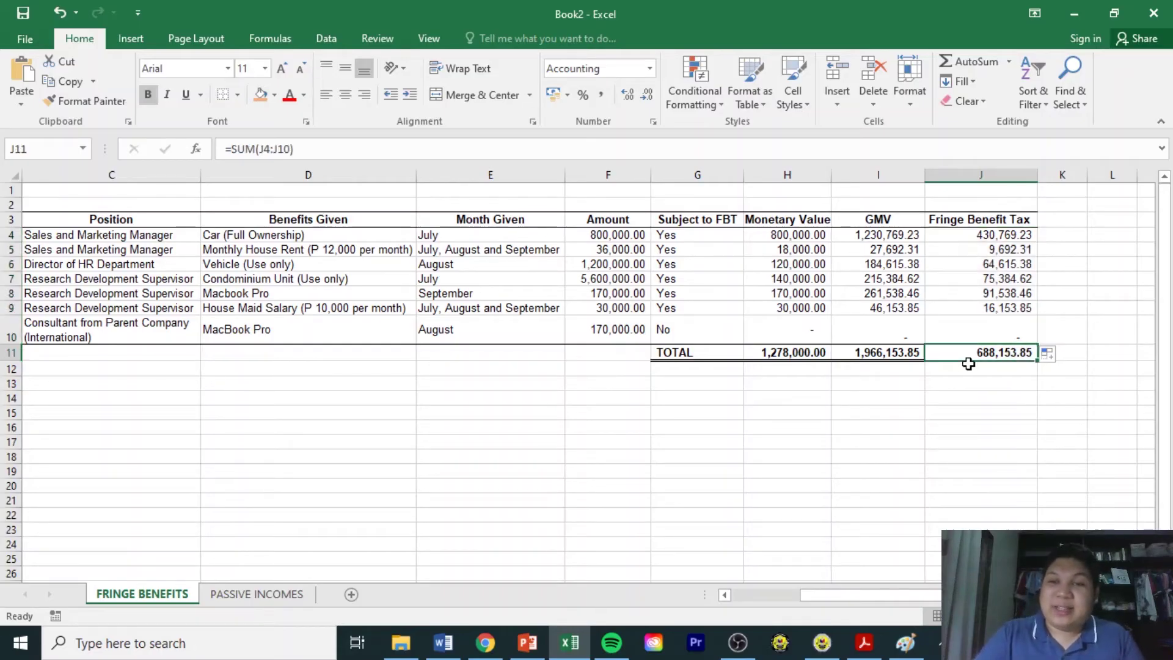
Enter =J11+H11 in I13 and compare its 1,966,153.85 with the GMV total in I11.
click(890, 386)
text(=)
click(1008, 352)
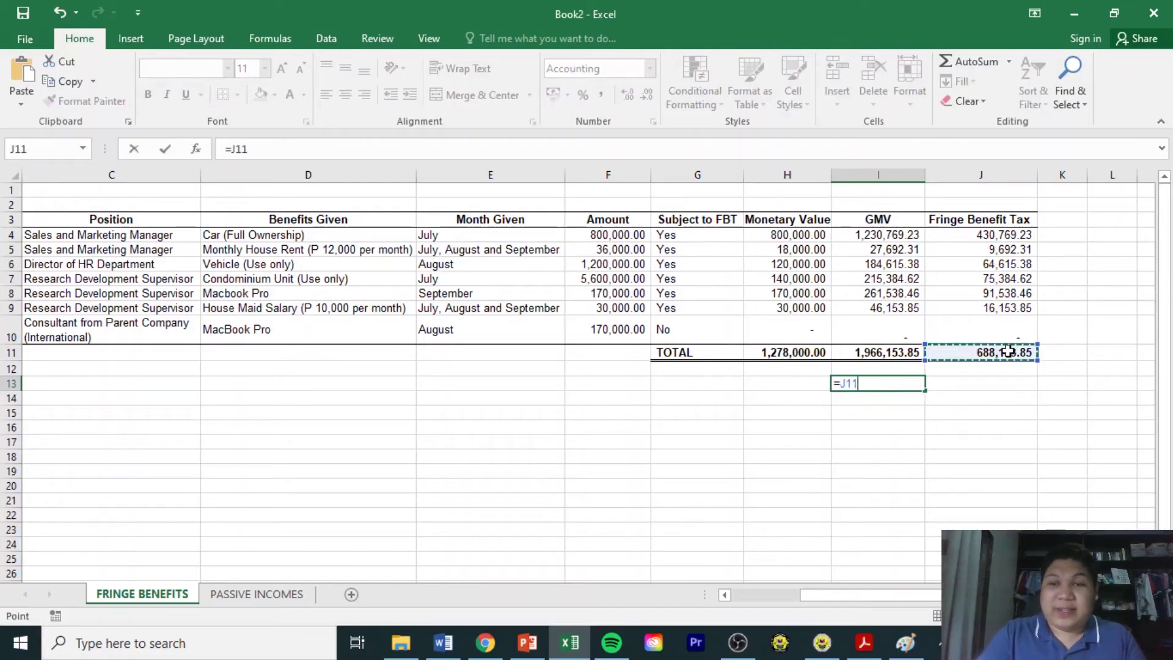
text(=J11)
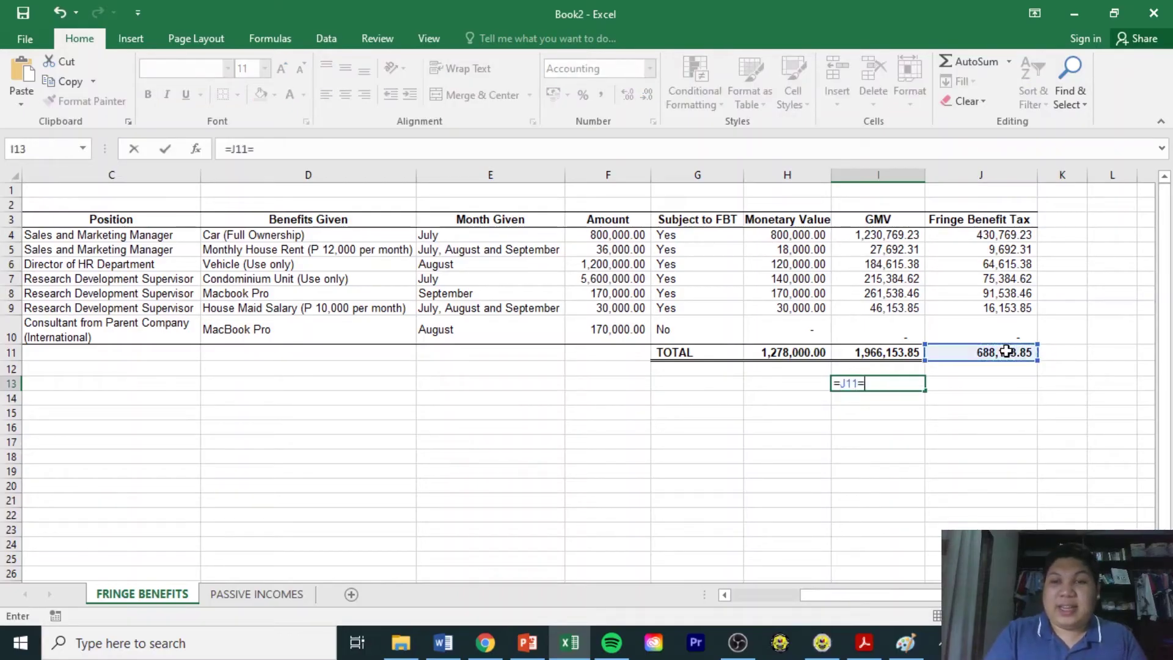
text(+)
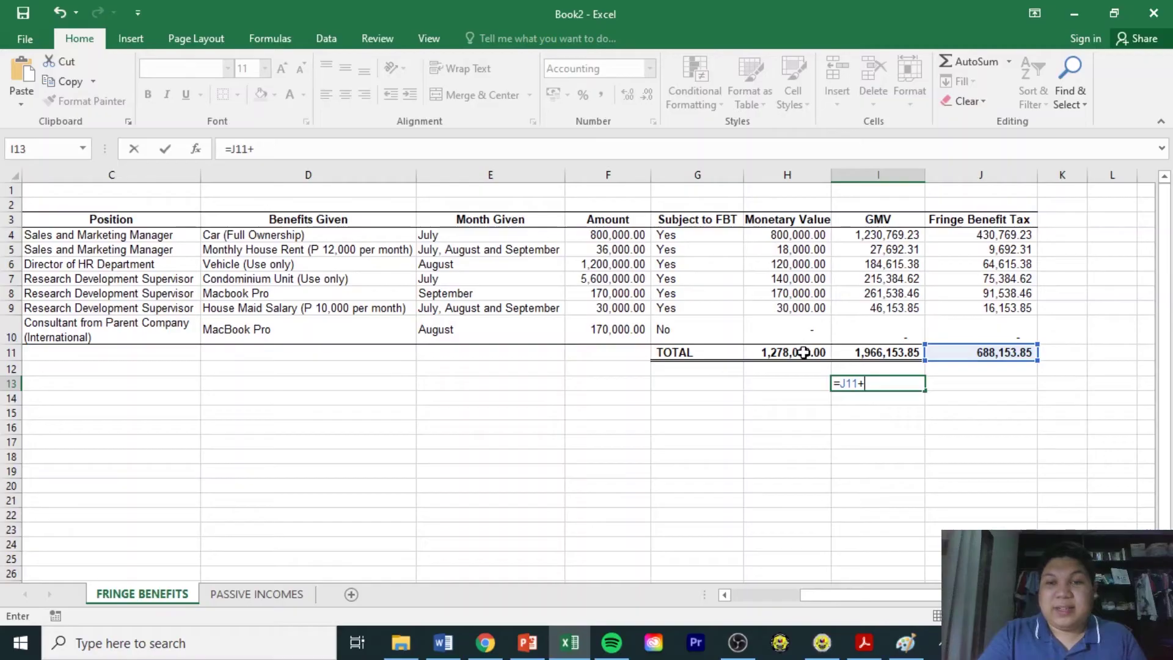
click(803, 352)
key(Return)
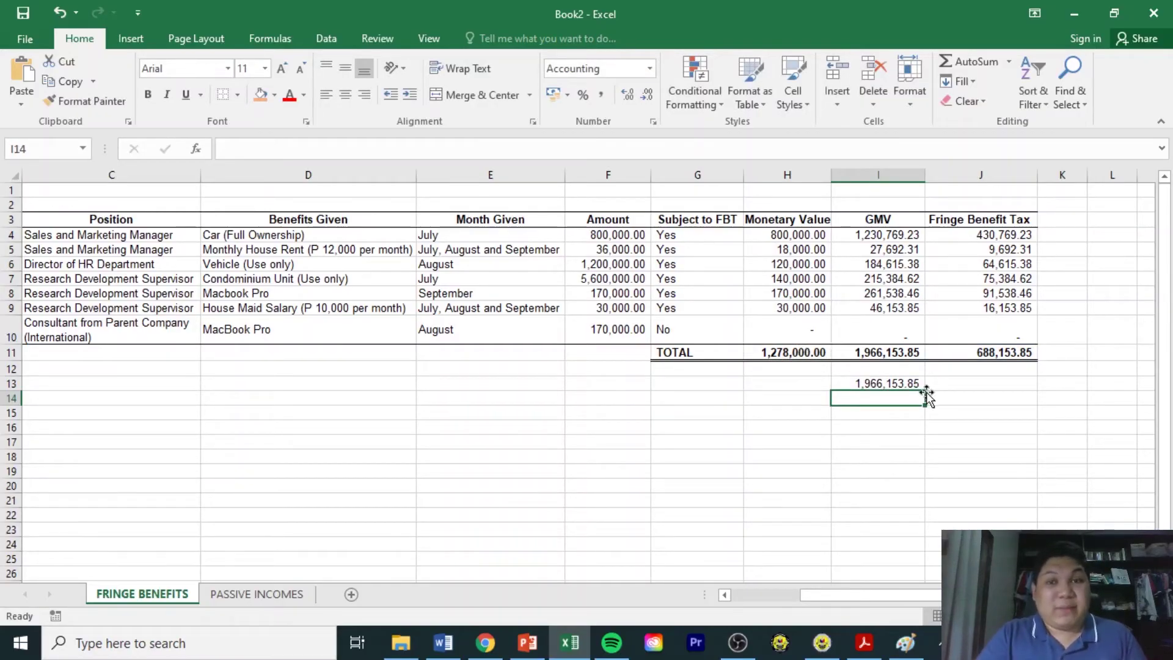
drag(776, 205, 769, 366)
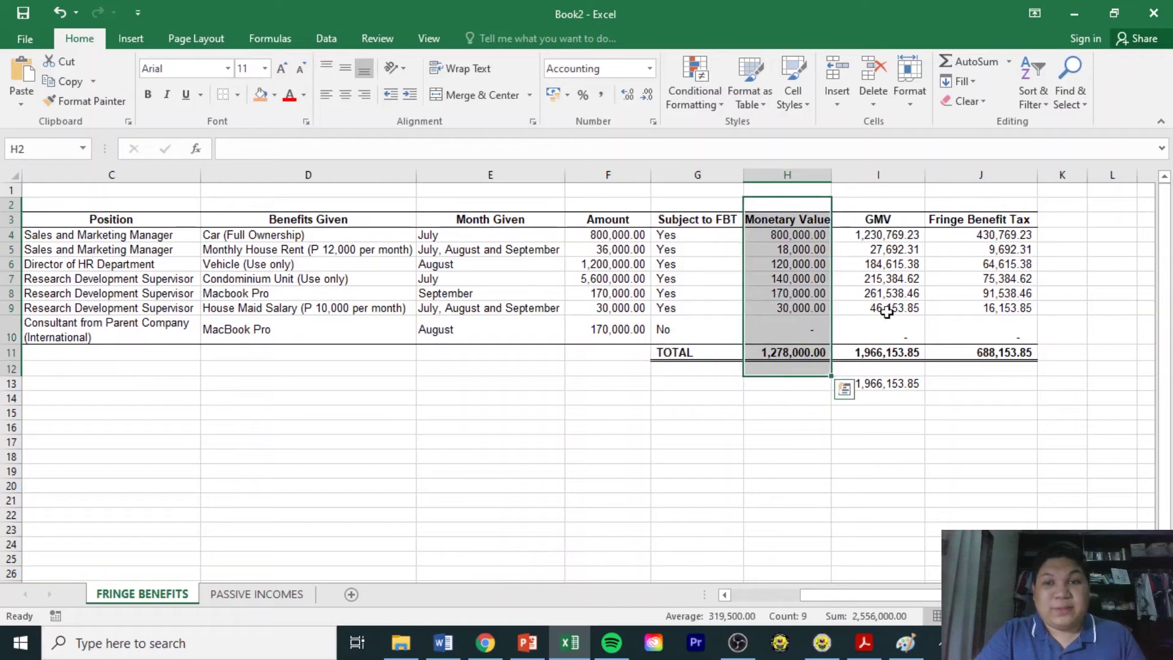
drag(974, 204, 961, 365)
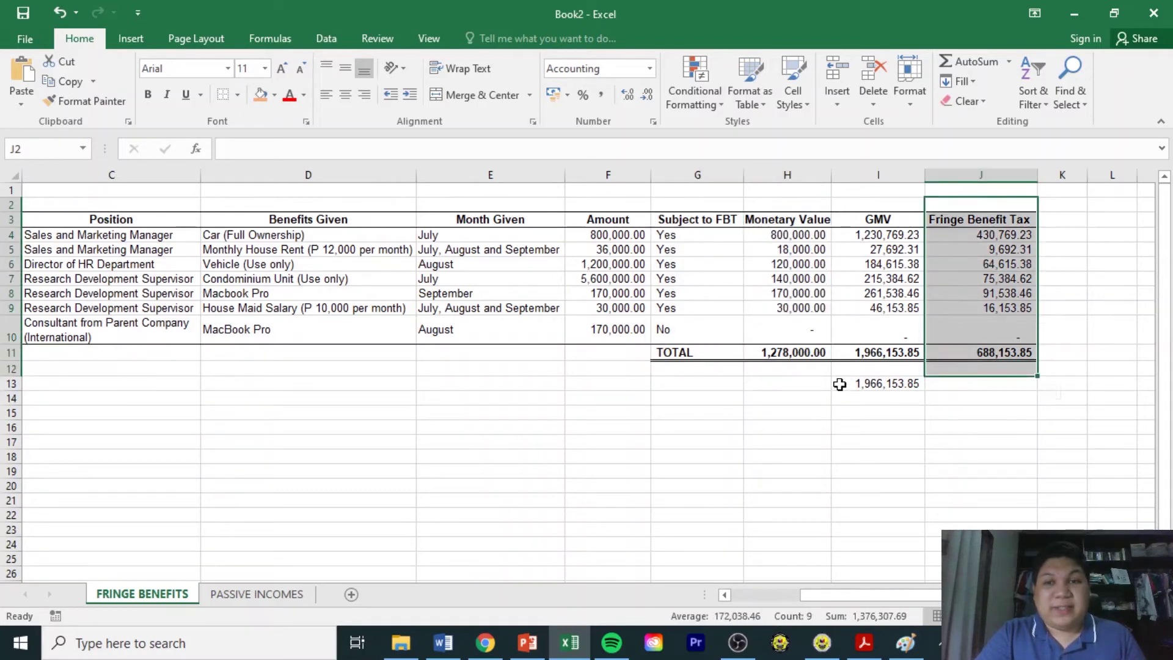
click(861, 353)
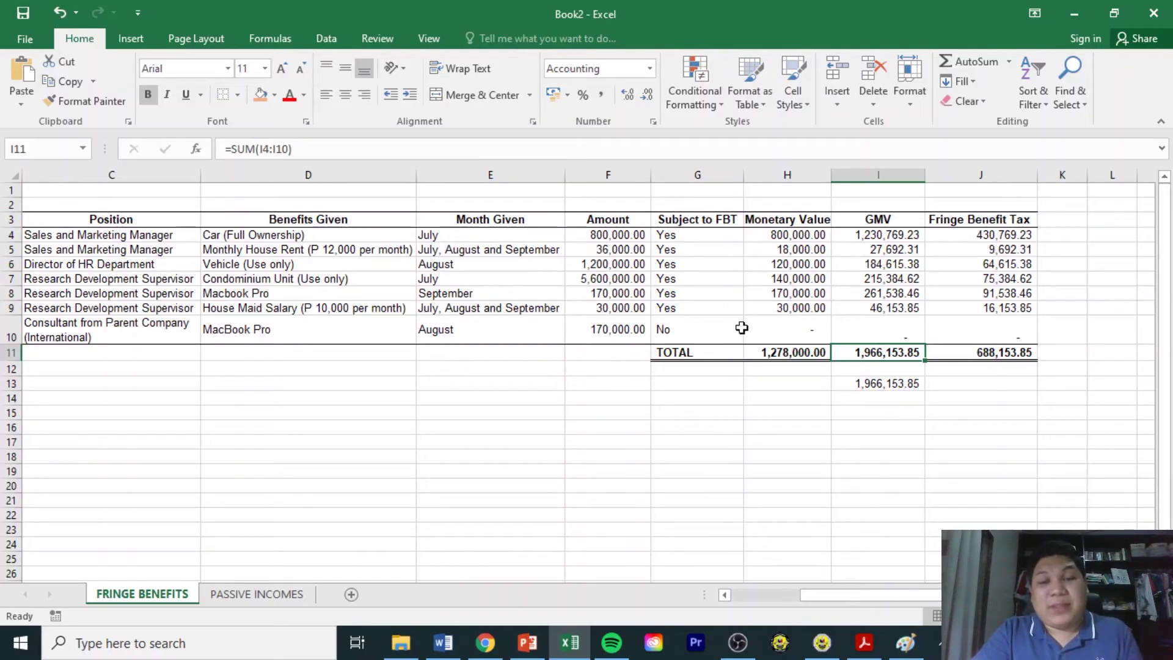
In eBIRForms, enter the company's taxpayer identification number and choose RDO code 103.
click(822, 643)
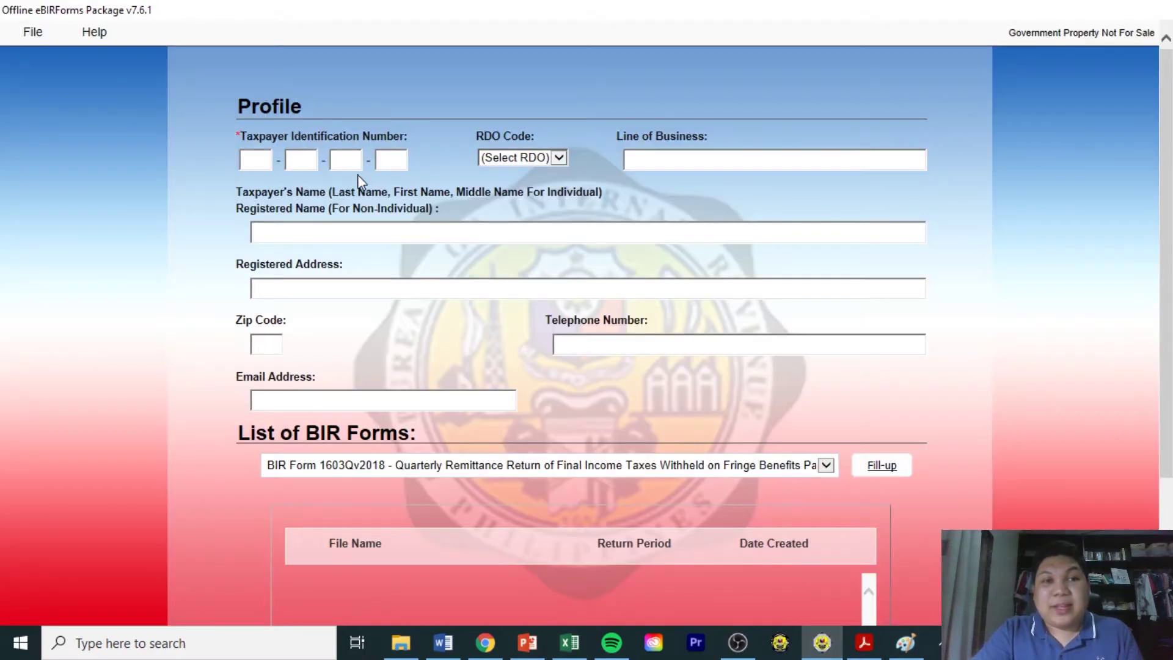
click(259, 163)
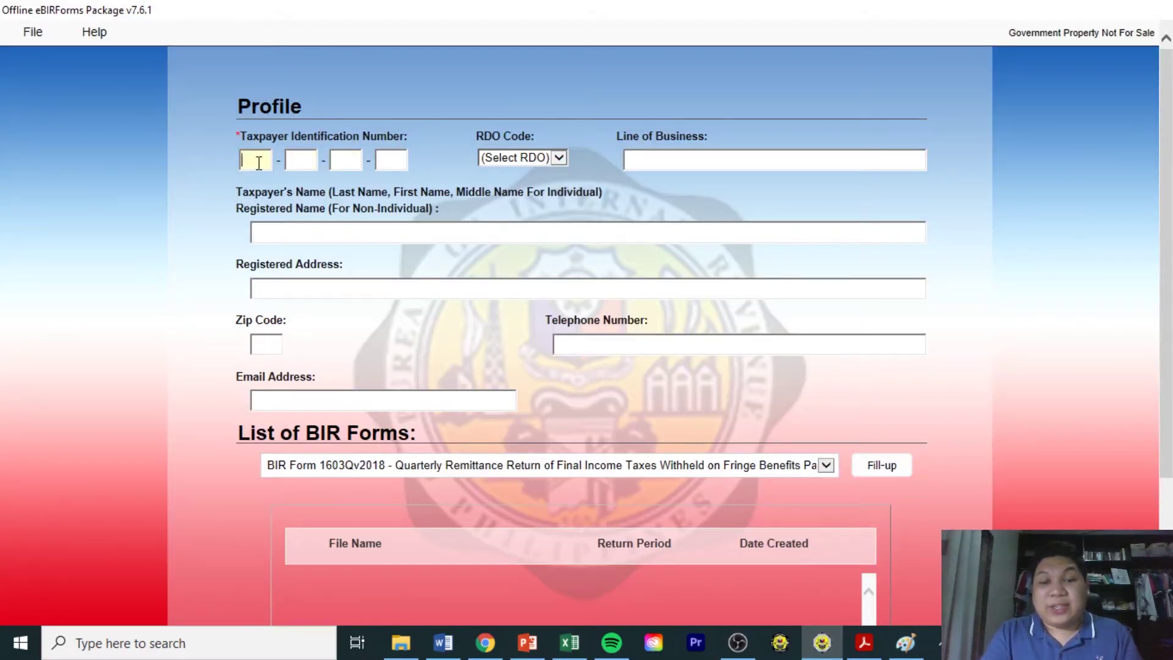
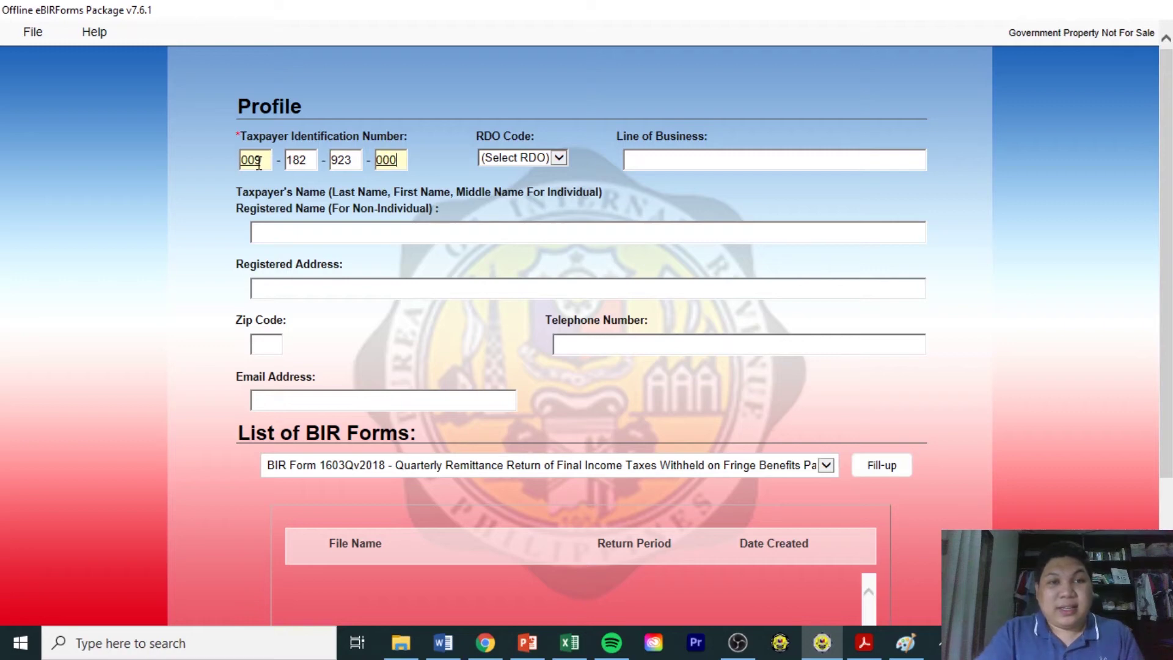
key(Tab)
click(516, 160)
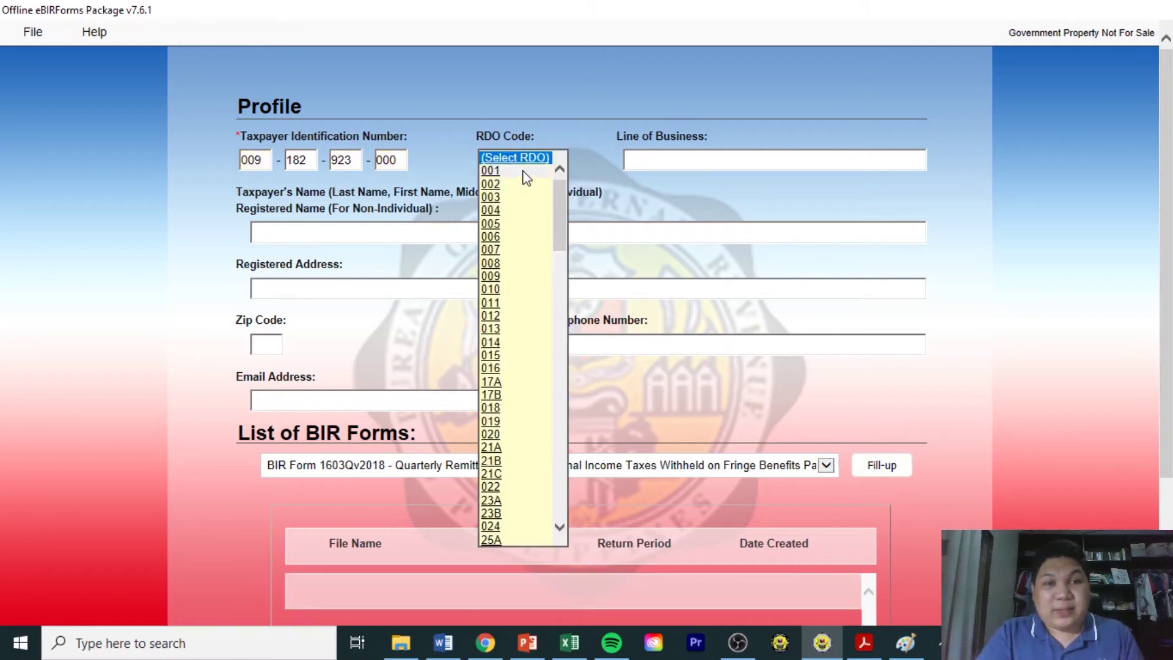
scroll(526, 178, down, 1)
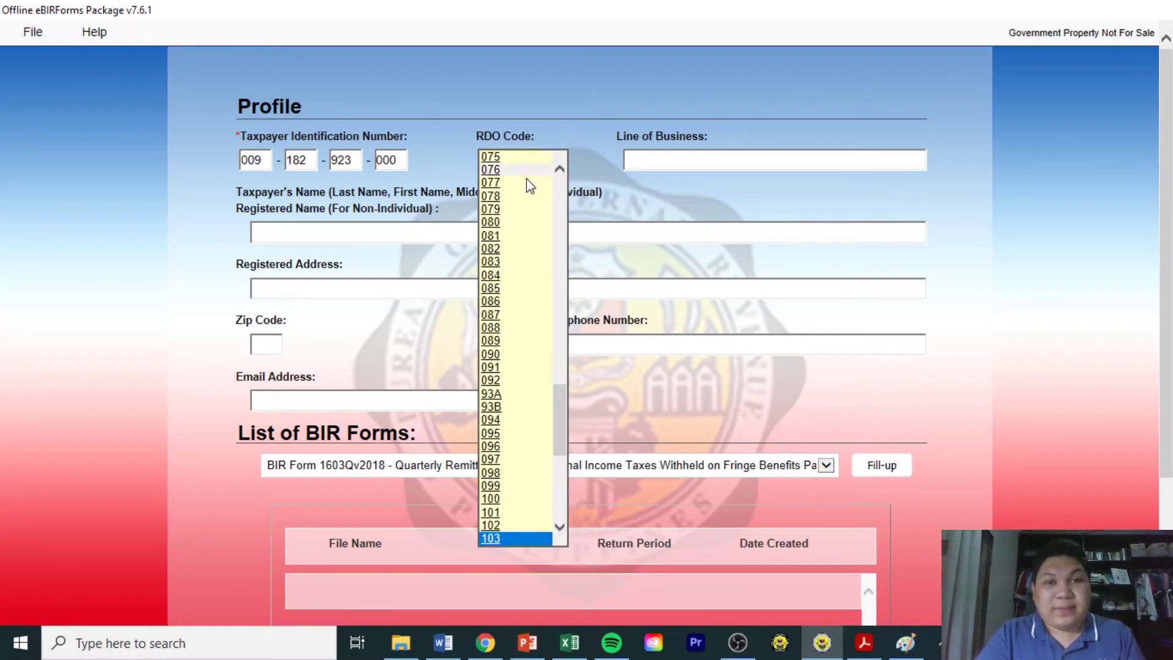
click(490, 539)
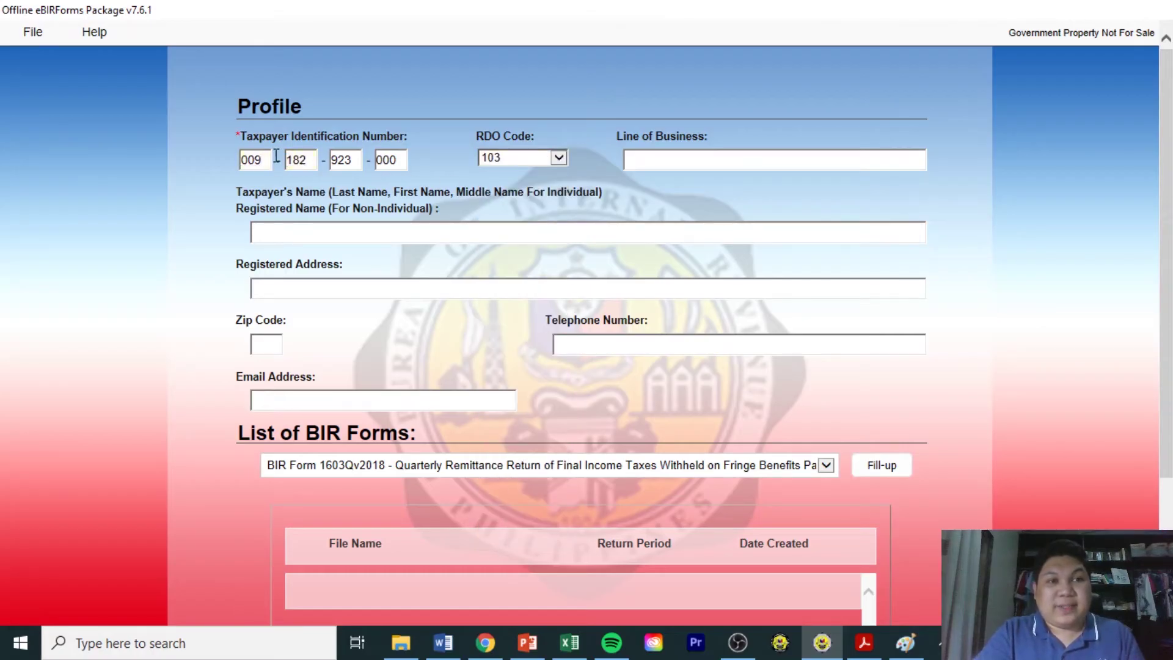
Correct the second and third parts of the TIN so the taxpayer profile loads.
drag(310, 163, 272, 158)
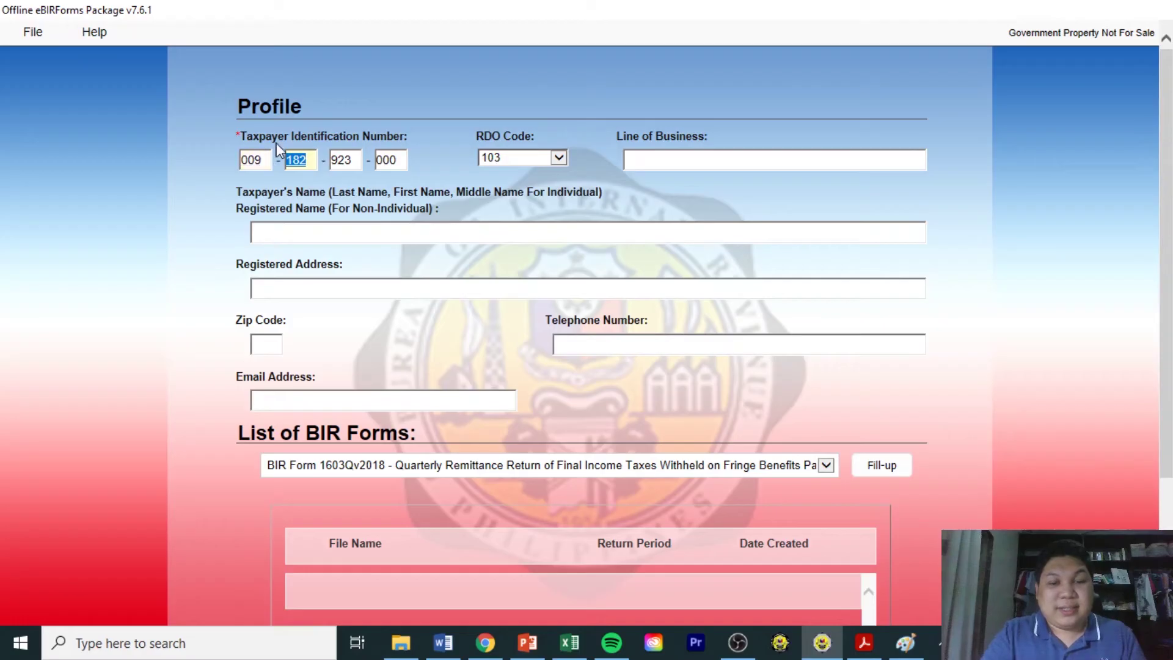
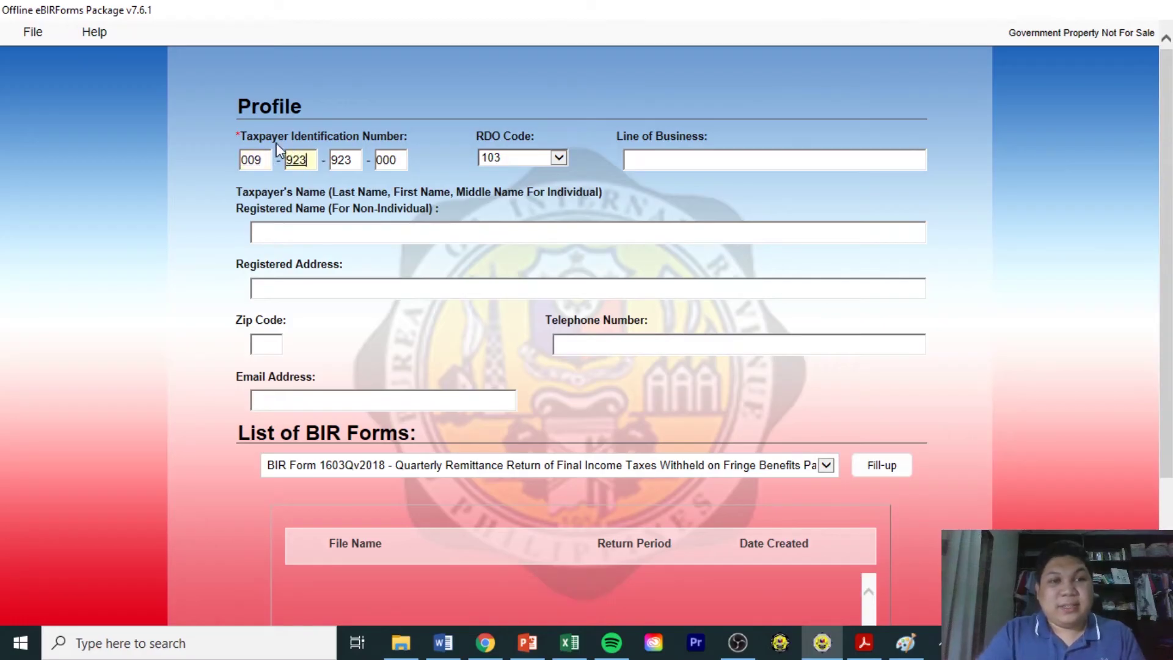
drag(354, 162, 326, 158)
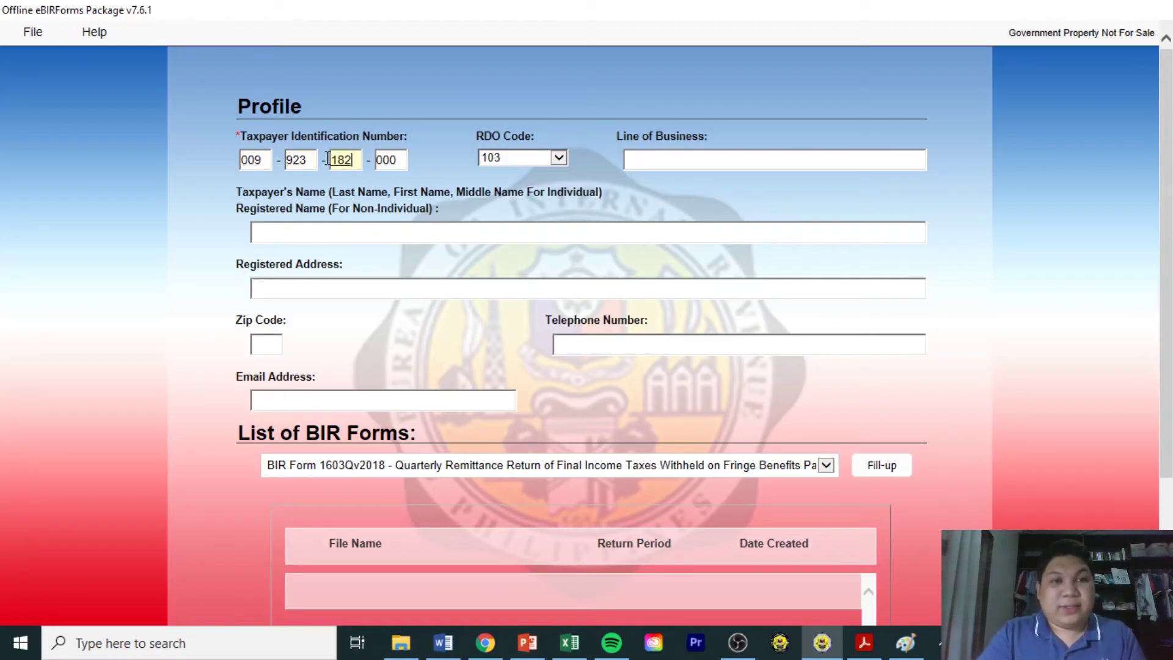
key(Tab)
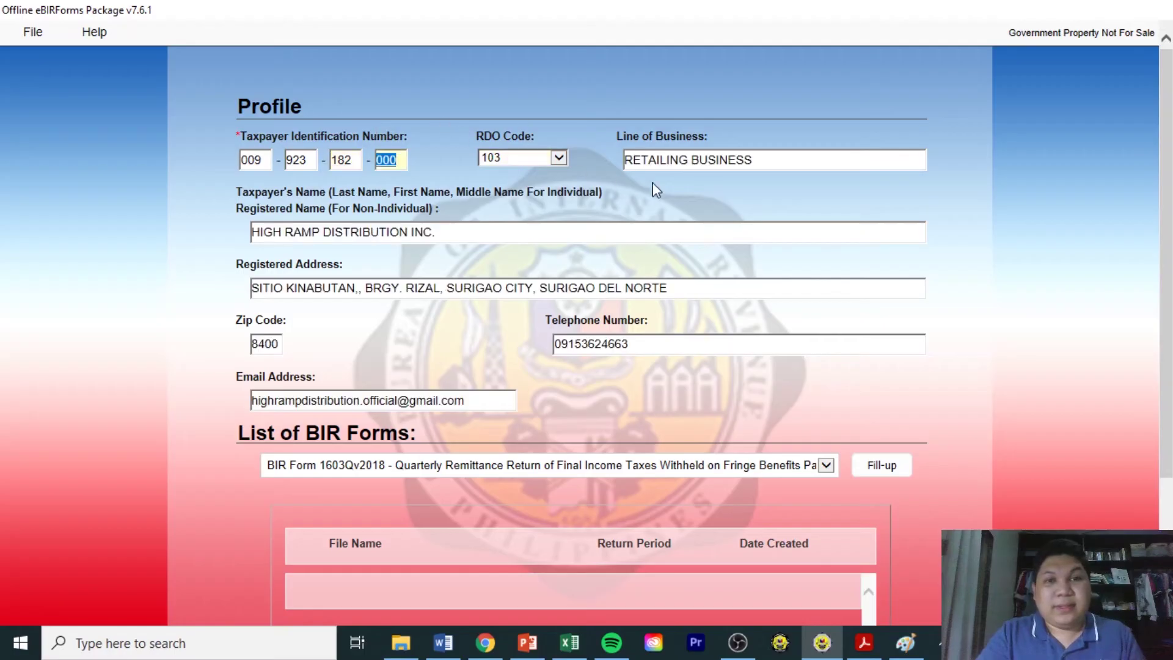
Select BIR Form 1603Qv2018, start Fill-up, and acknowledge the profile-saved message.
scroll(1152, 250, down, 2)
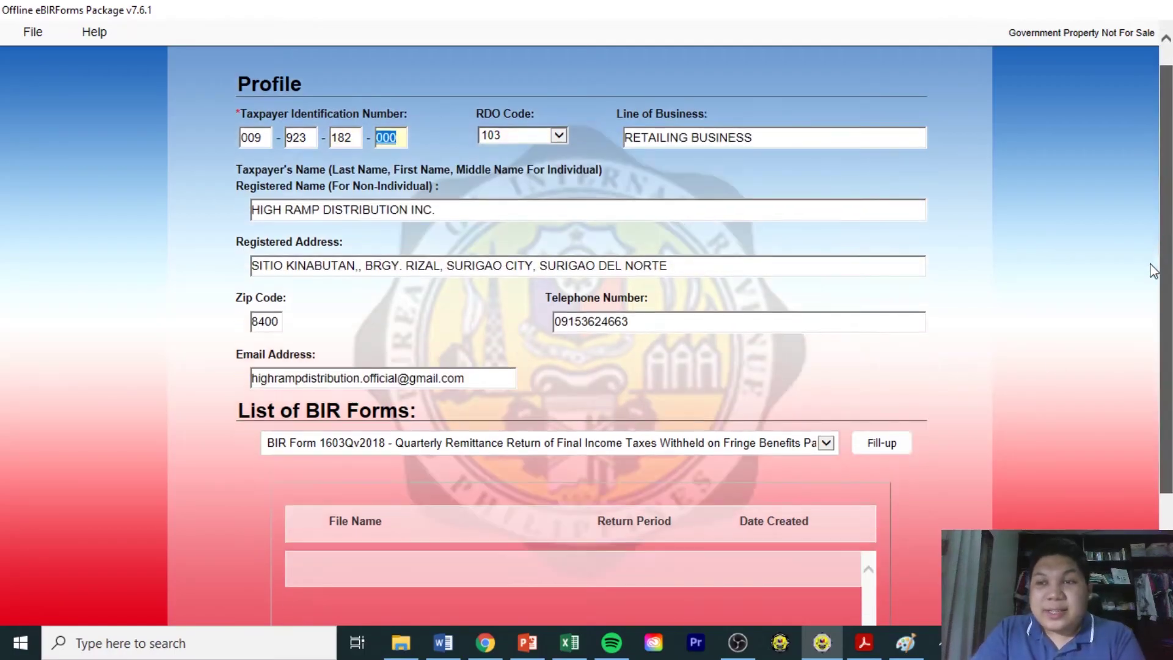
scroll(1136, 232, up, 2)
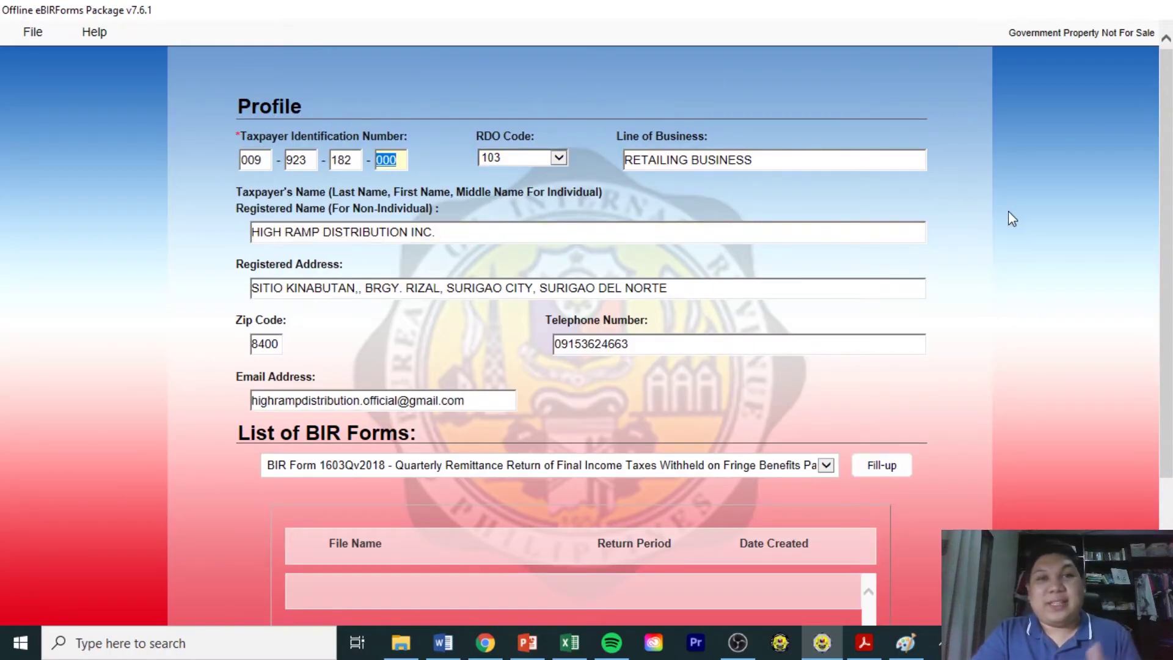
drag(1170, 238, 1169, 280)
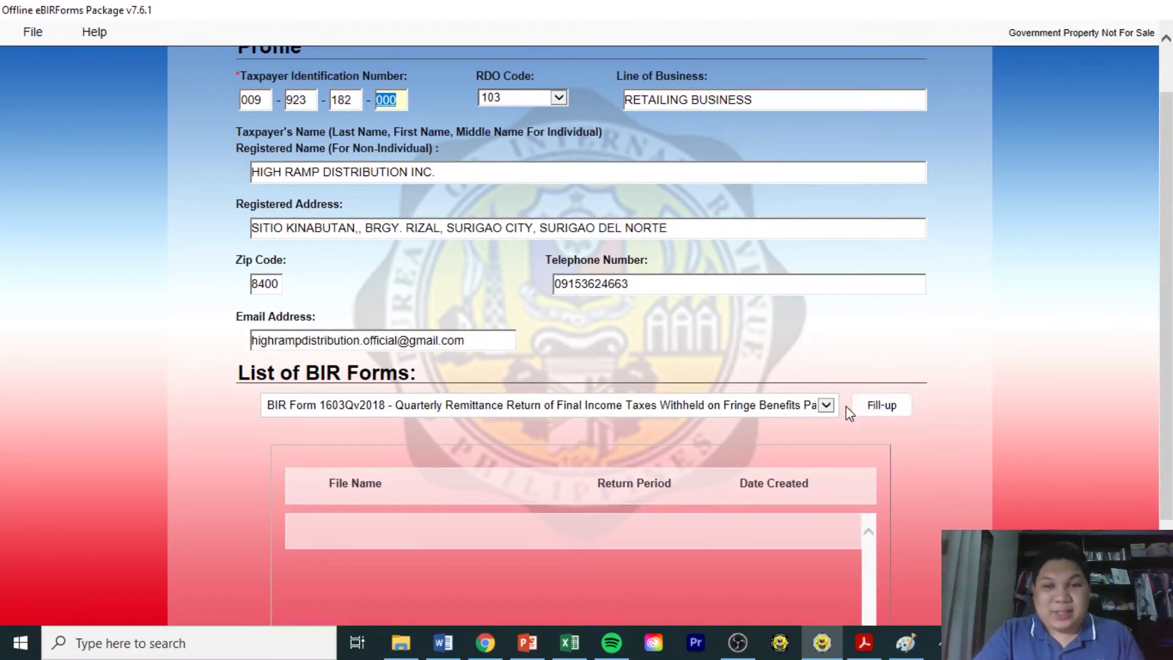
click(827, 405)
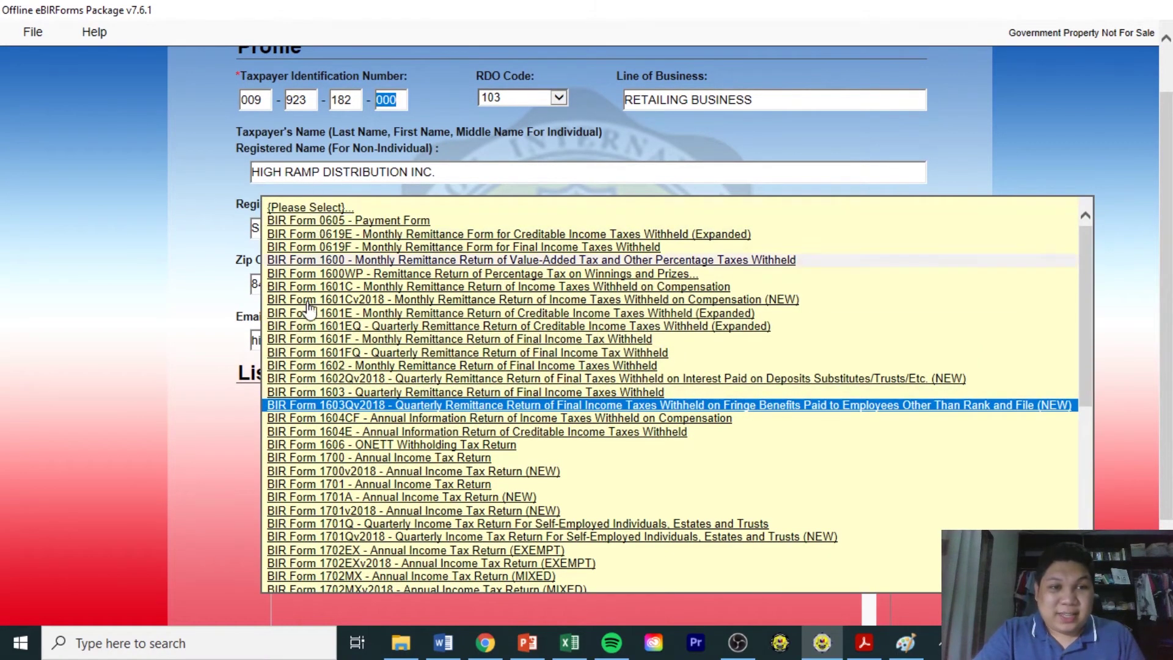
drag(1091, 366, 1108, 340)
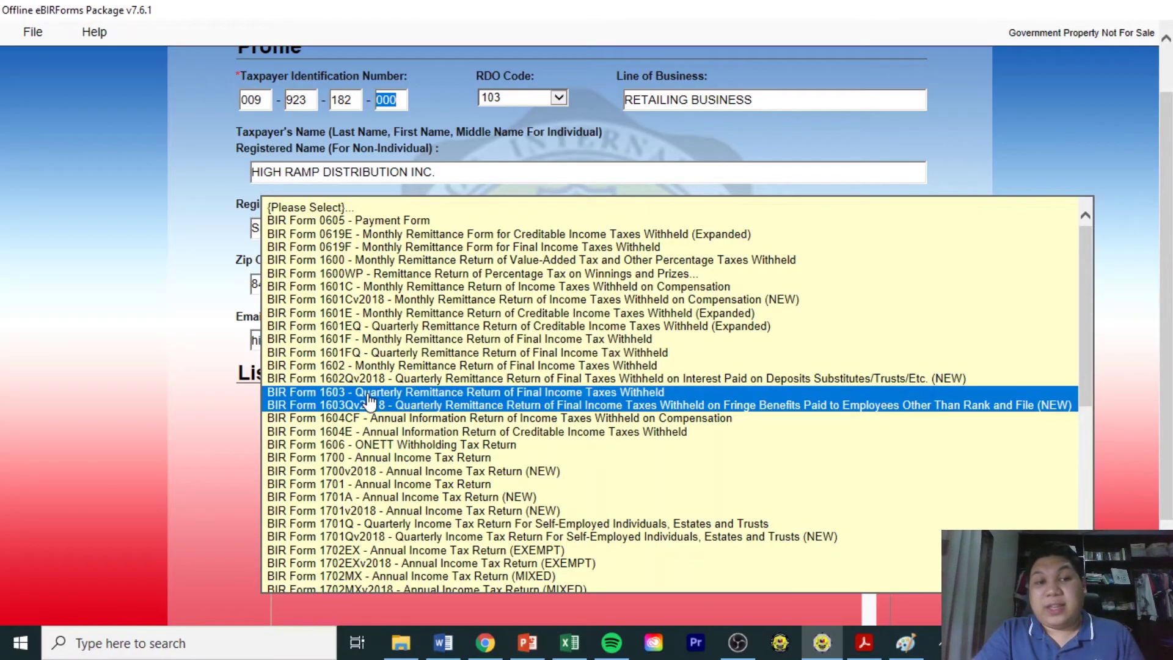
click(368, 393)
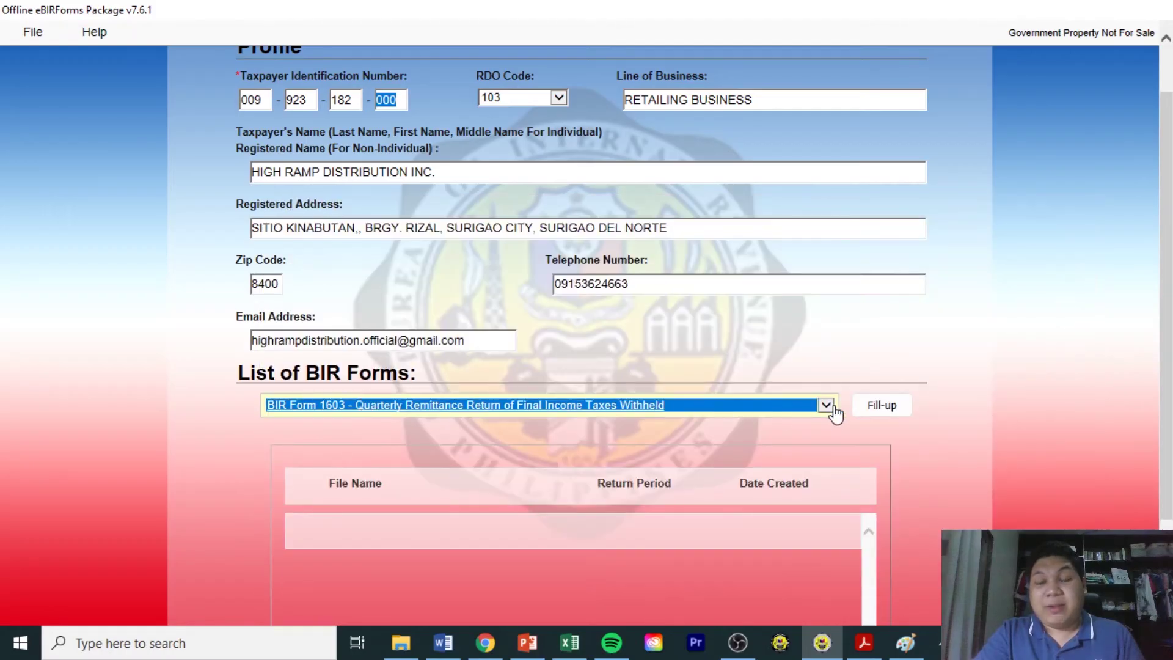
click(825, 405)
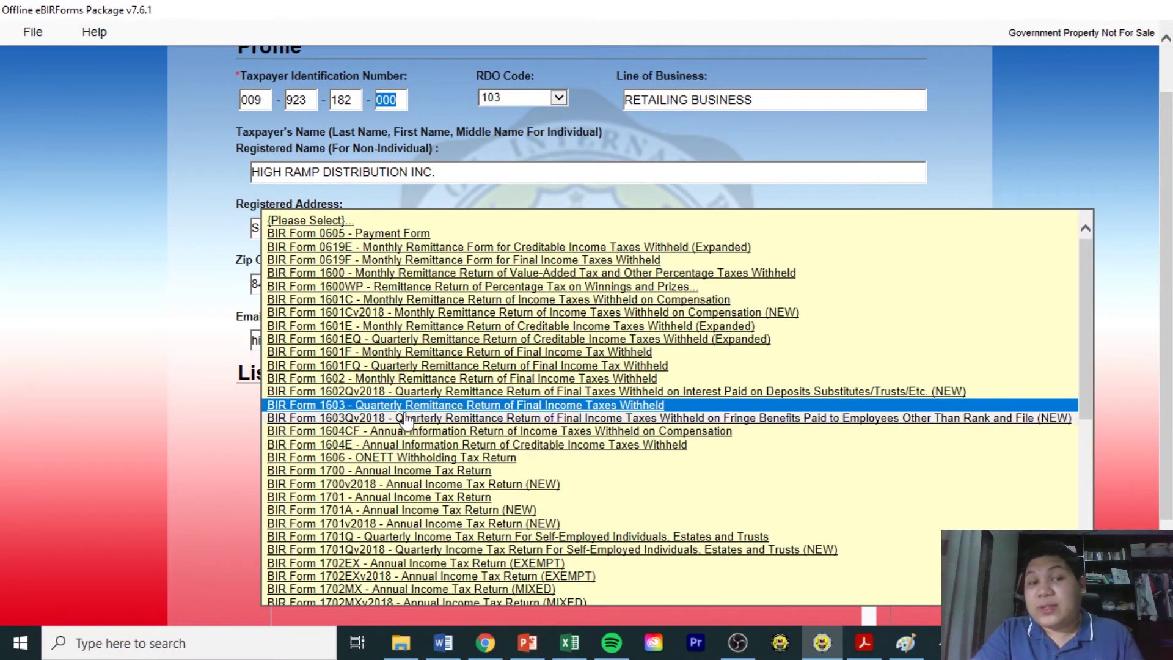
click(407, 419)
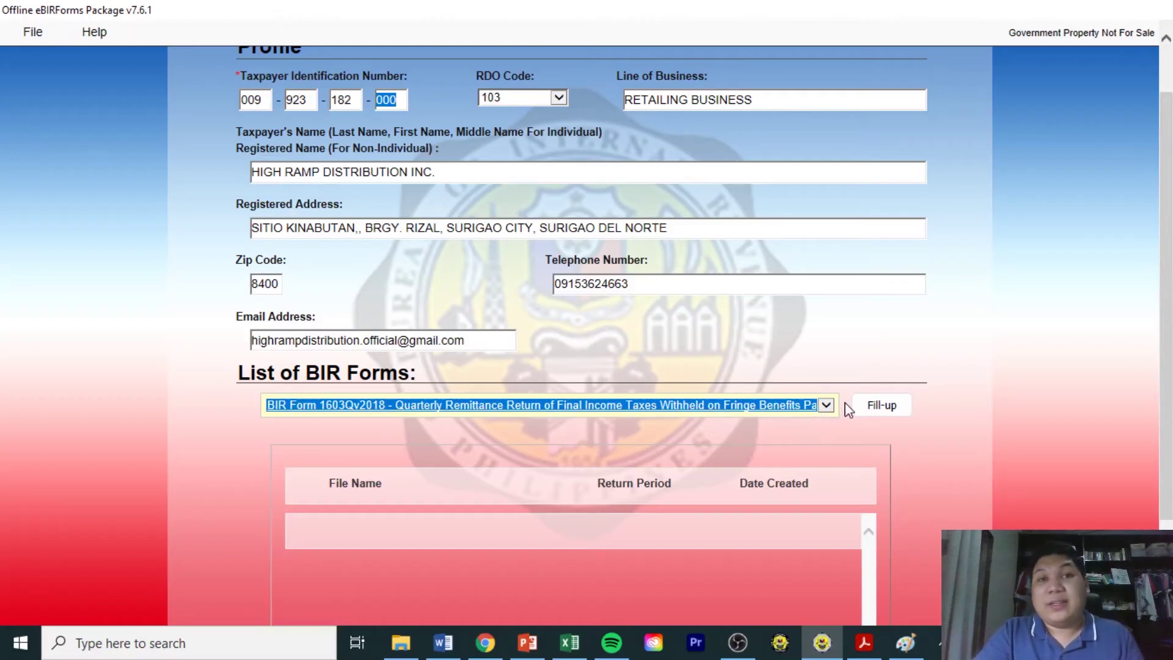
click(877, 416)
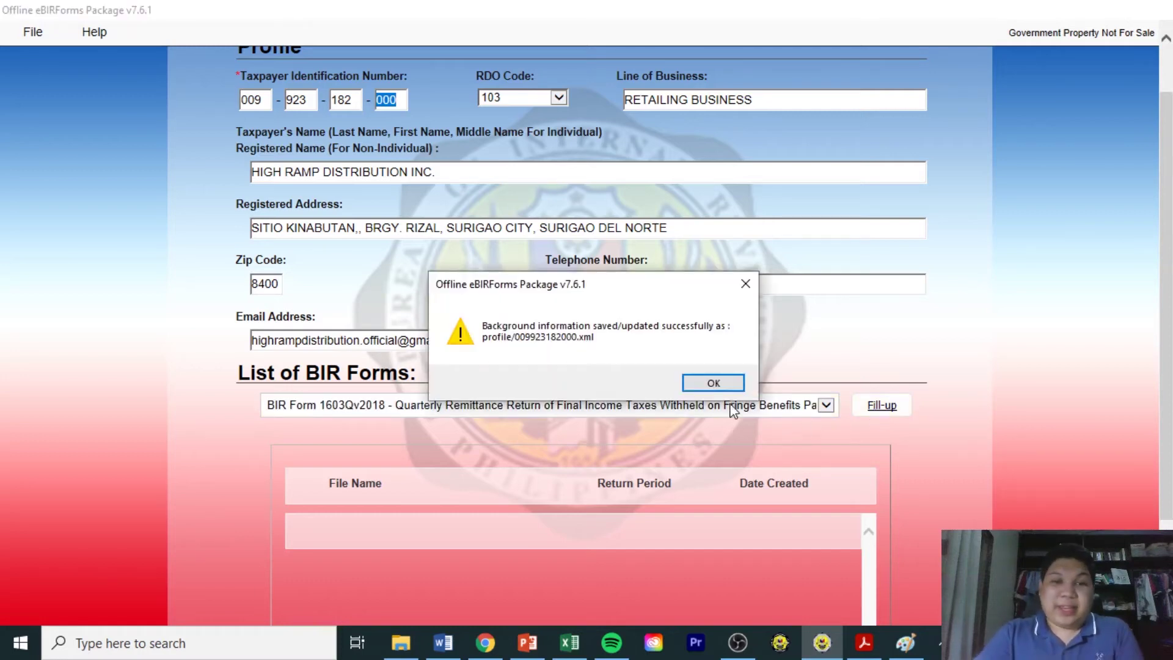
click(718, 389)
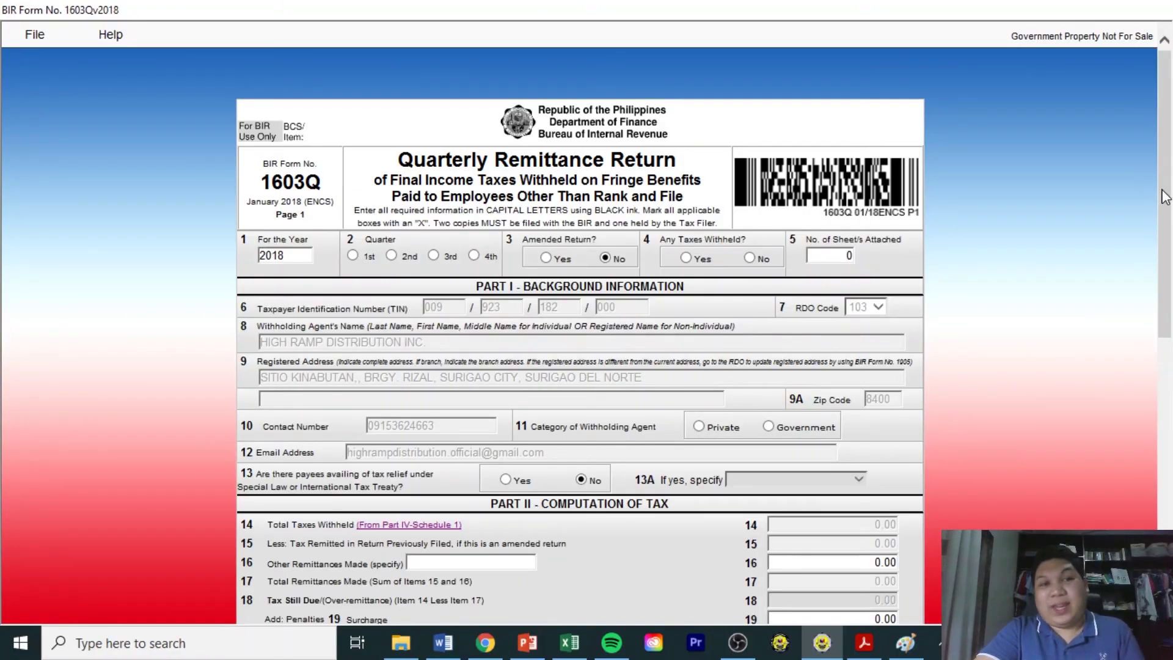
mouse_move(1166, 195)
mouse_down()
mouse_move(1167, 233)
mouse_move(1166, 193)
mouse_up()
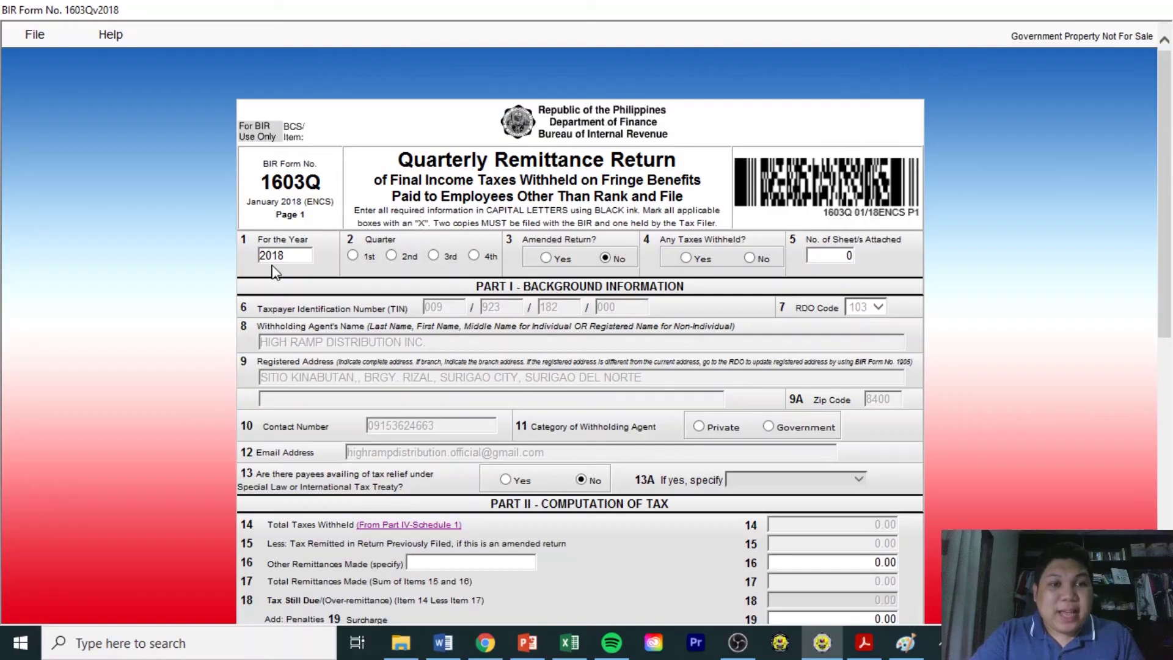
Set the return's For the Year field to 2020.
drag(297, 255, 247, 260)
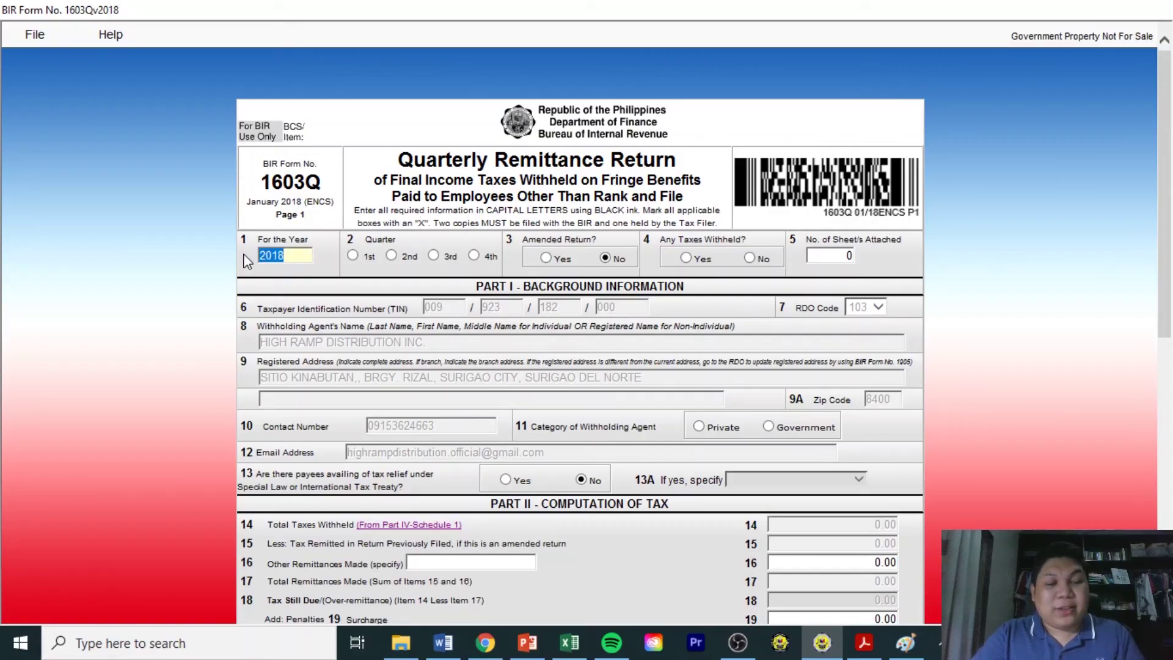
text(2002)
key(BackSpace)
key(BackSpace)
text(2)
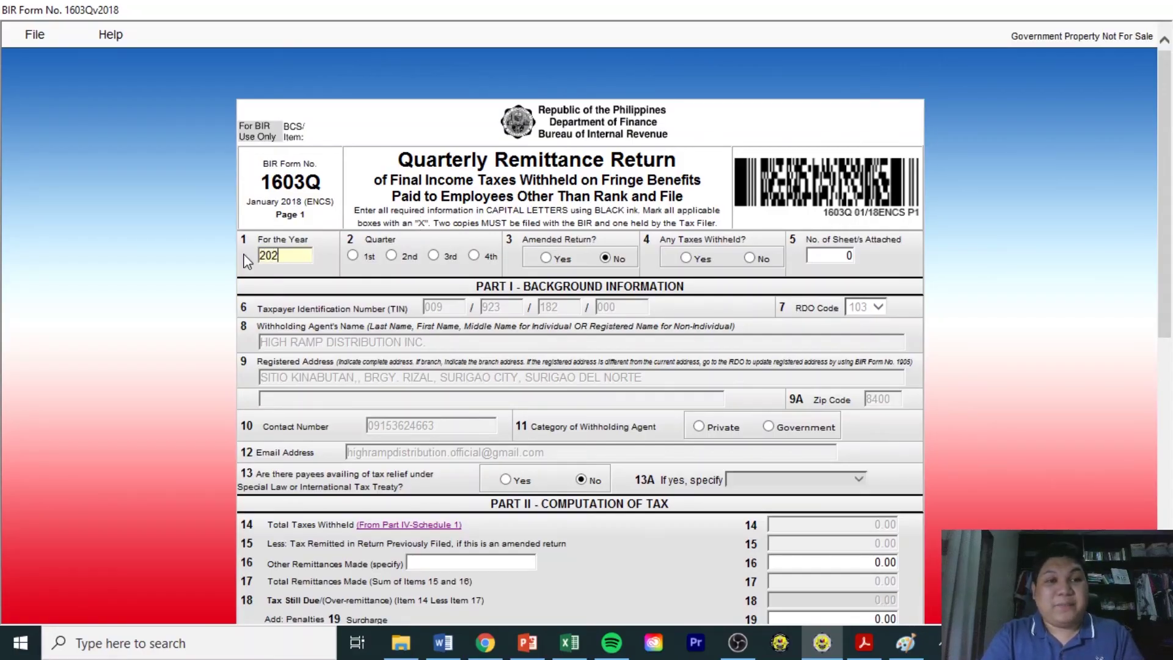
text(0)
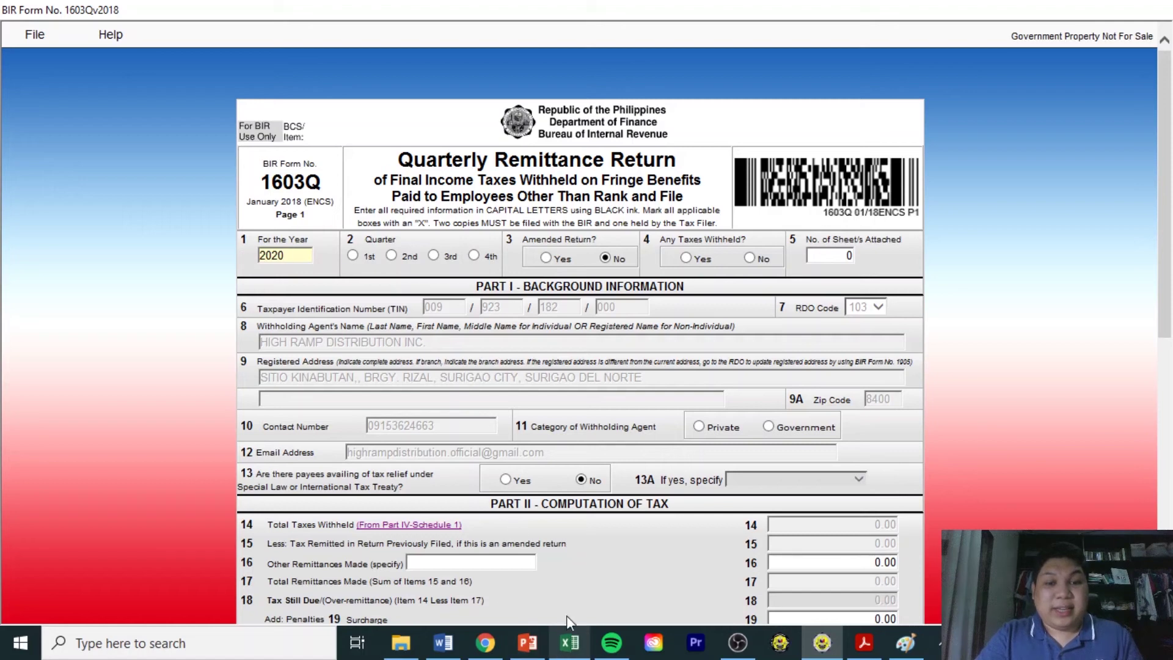
click(569, 642)
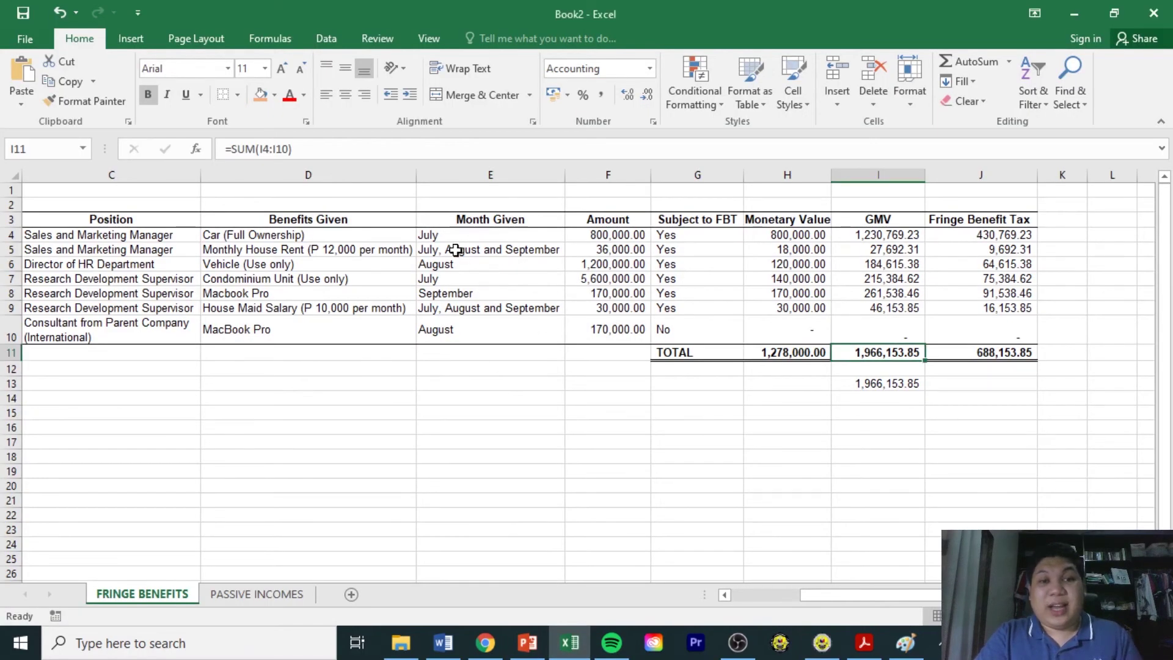
click(812, 651)
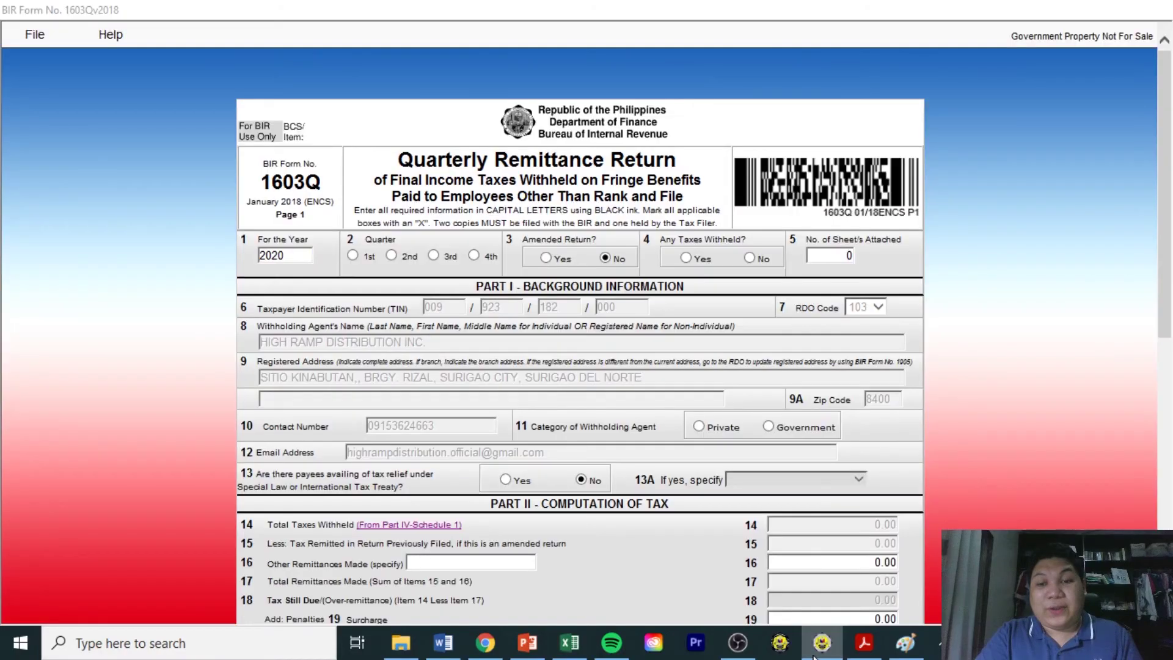
Mark 3rd Quarter and answer Yes to Any Taxes Withheld, accepting the warning.
click(433, 256)
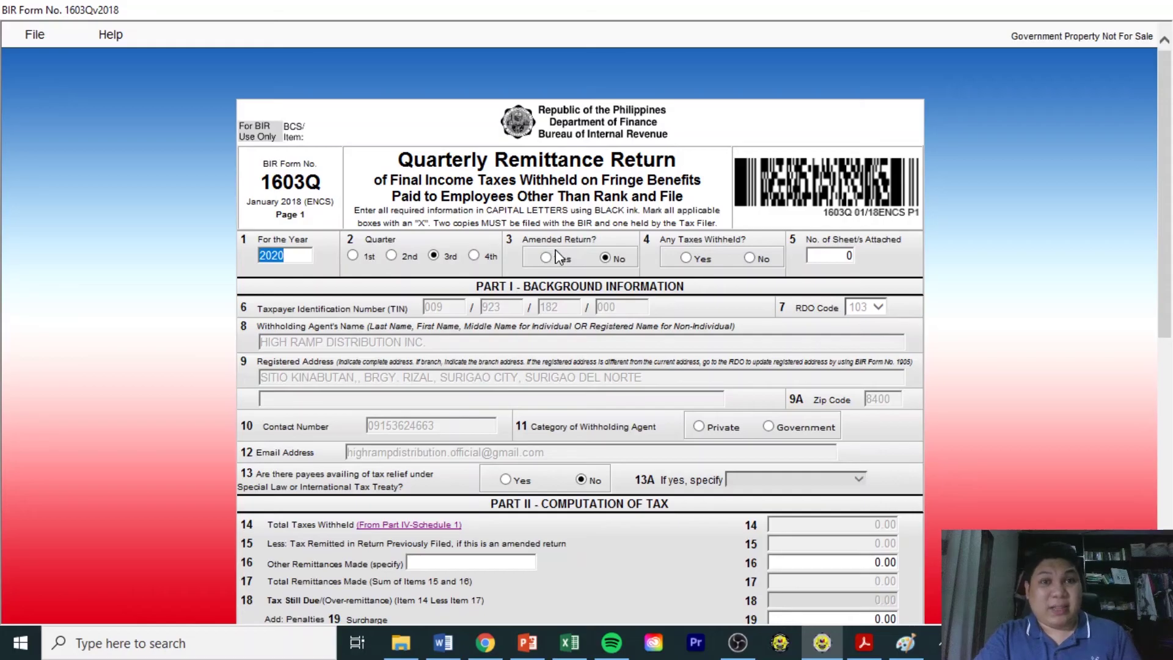
click(582, 238)
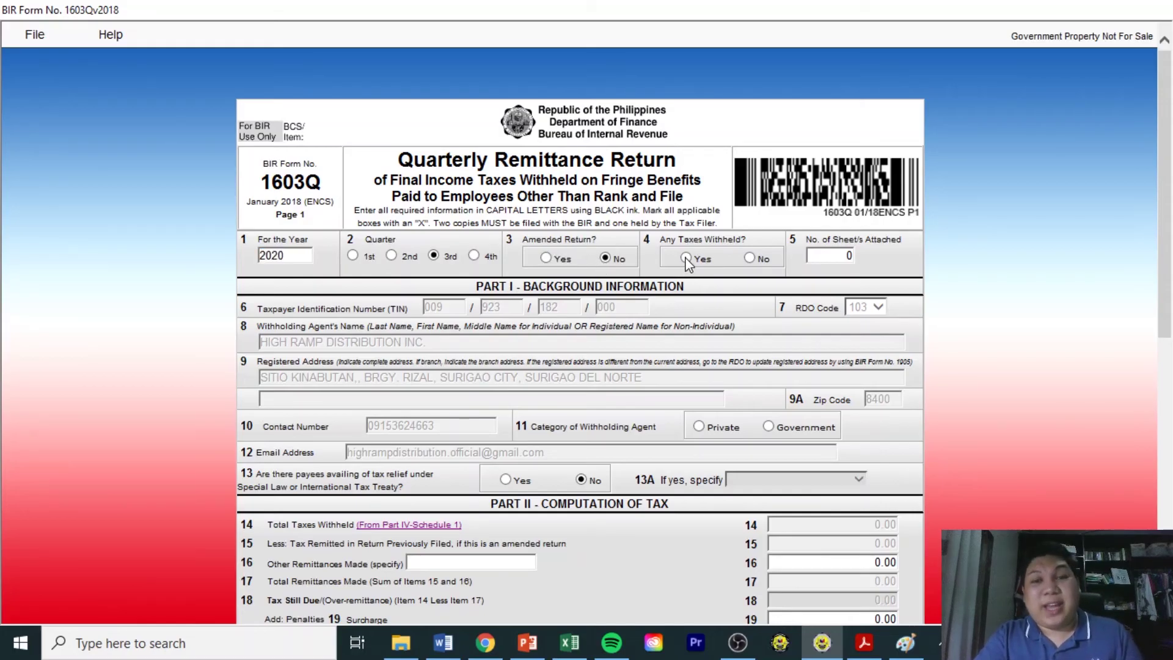
click(688, 262)
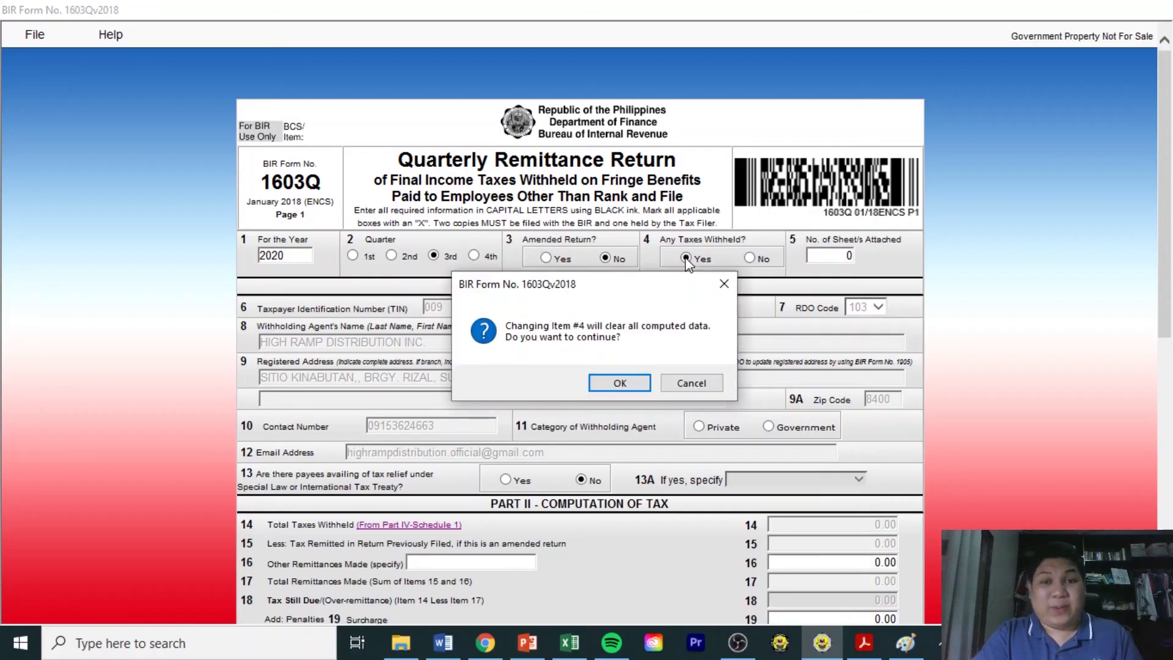
click(629, 390)
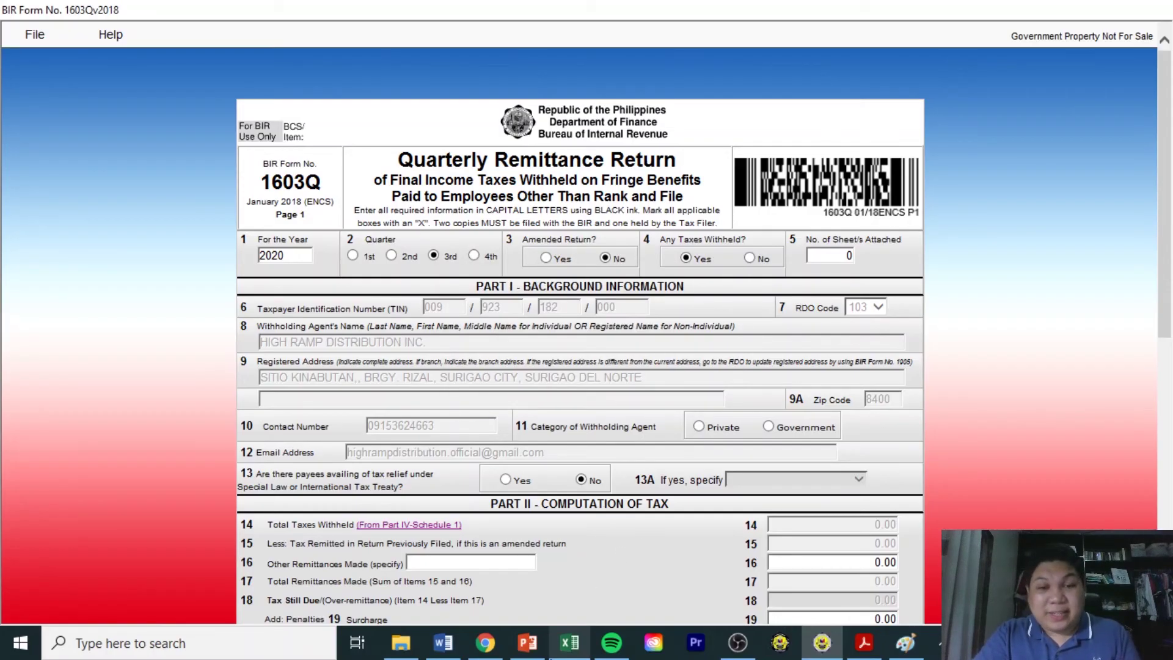
click(569, 643)
click(1005, 359)
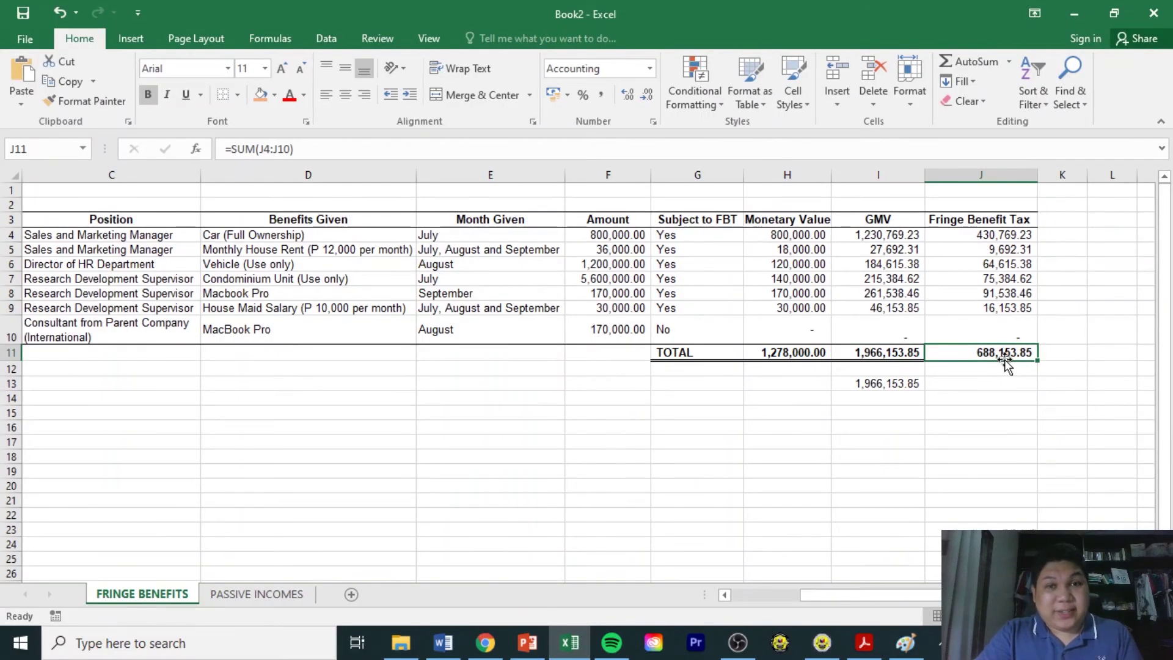
click(823, 651)
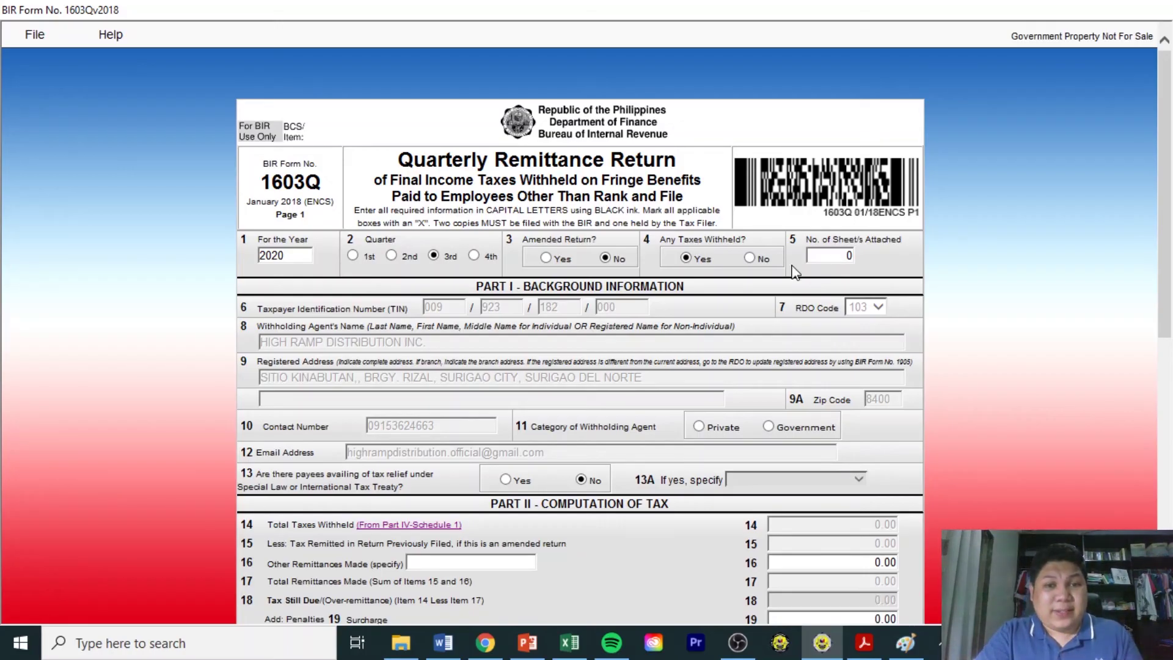
Choose Private for item 11's withholding agent category, then review Part II's item 14.
scroll(1160, 339, down, 5)
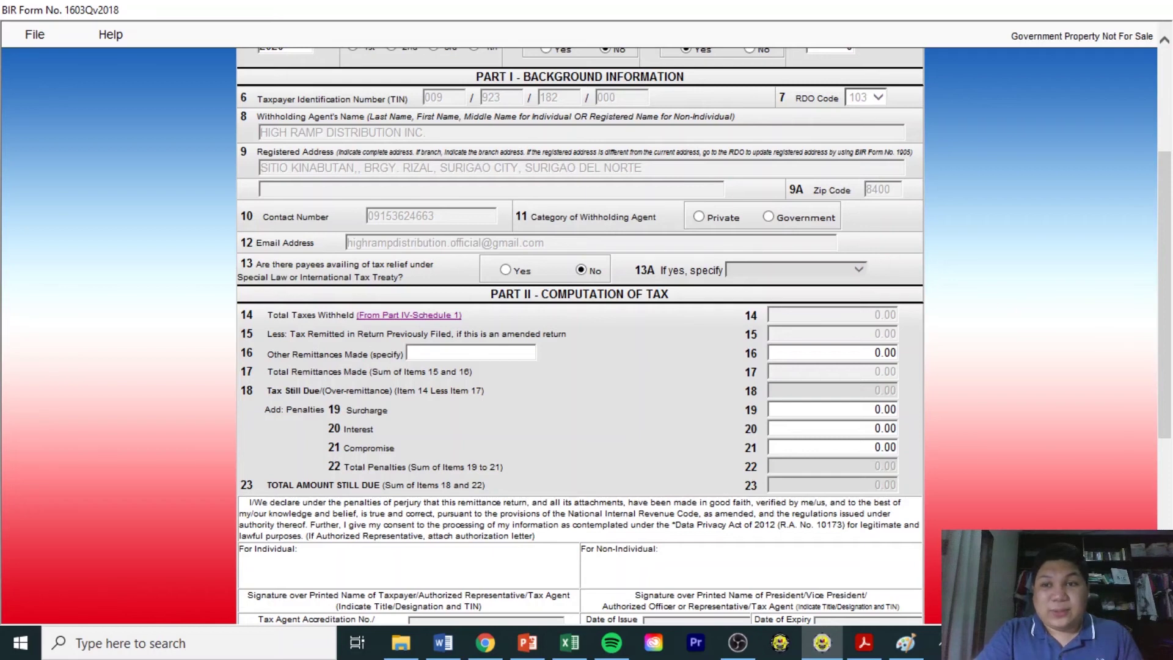
scroll(581, 336, up, 3)
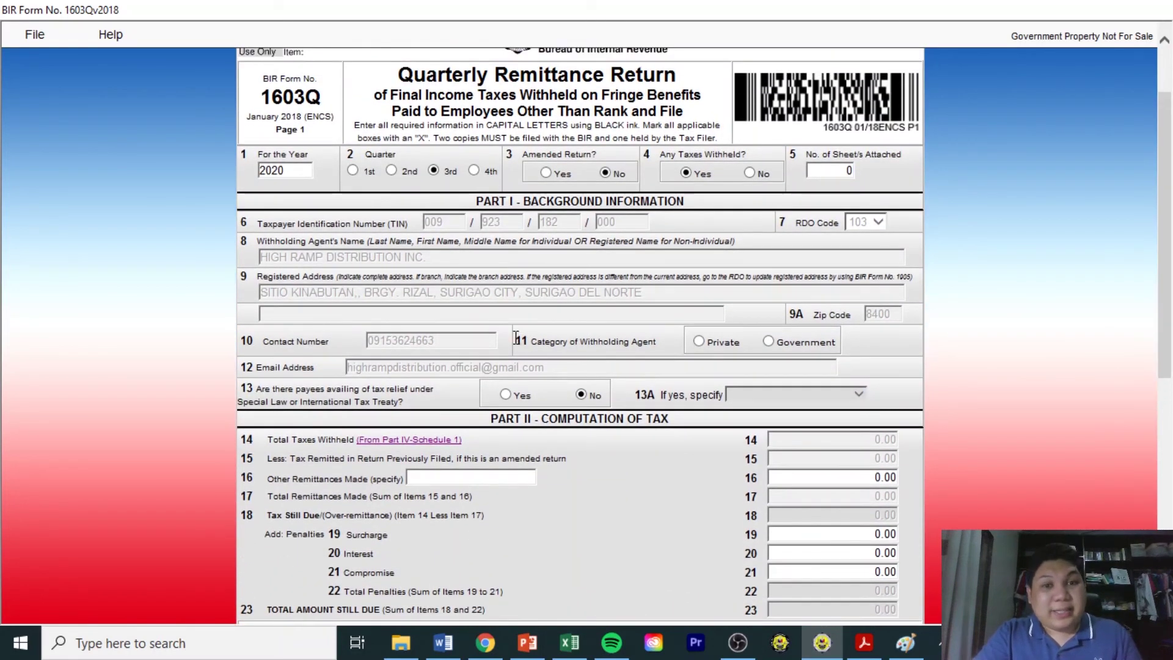
drag(520, 340, 657, 341)
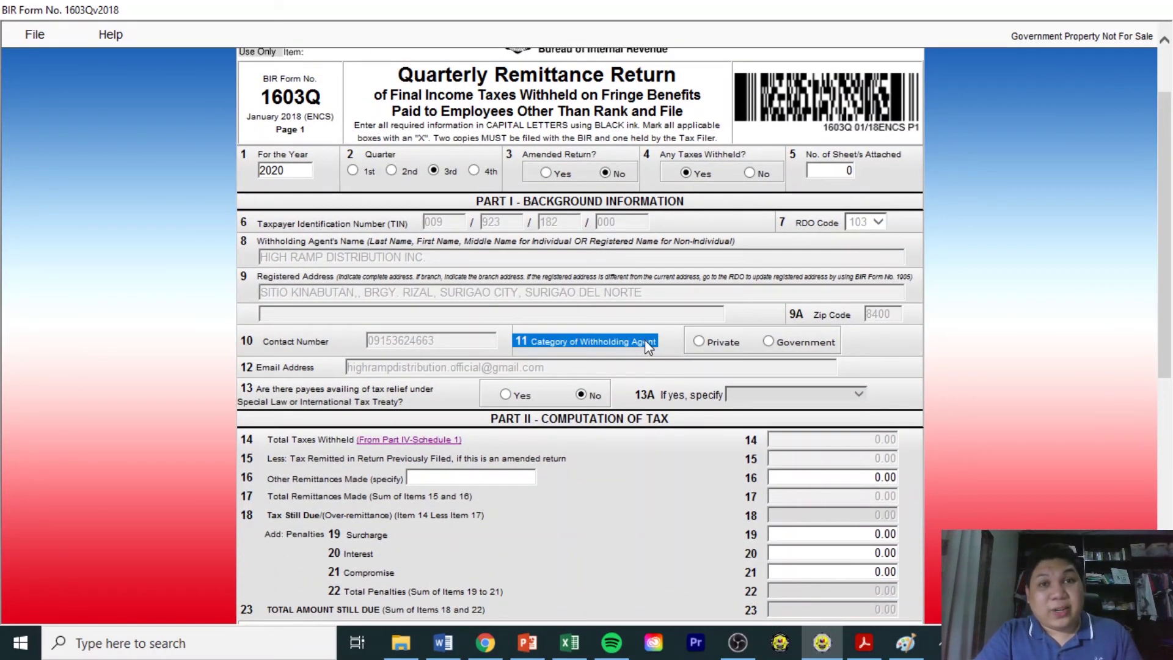
click(703, 343)
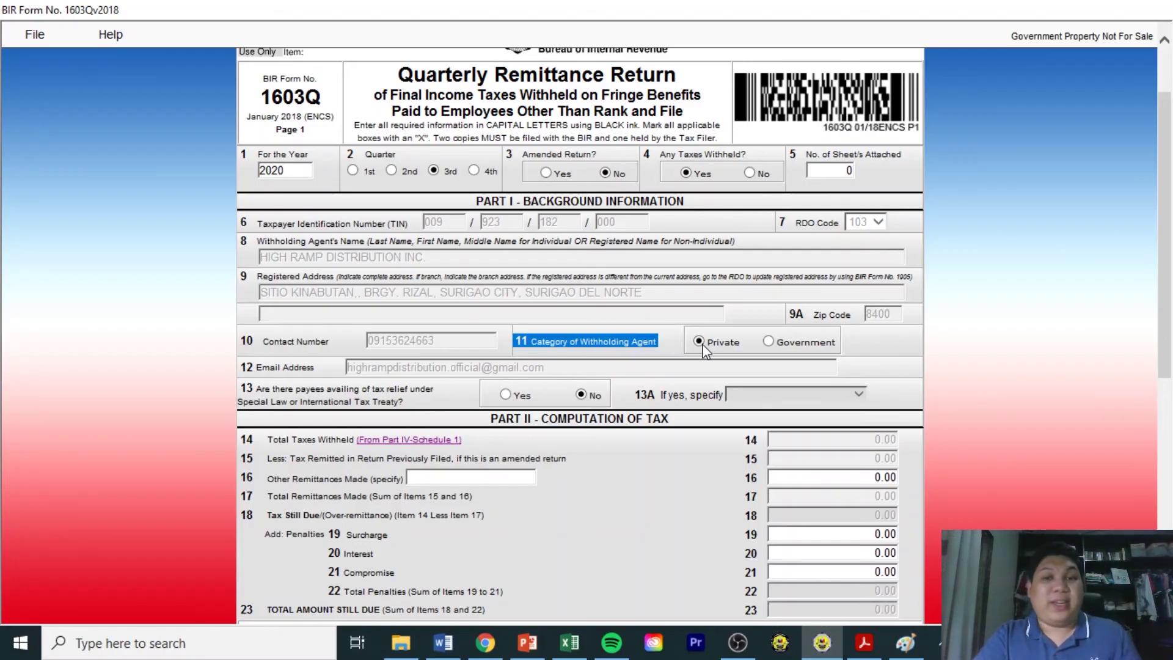
drag(1166, 249, 1167, 298)
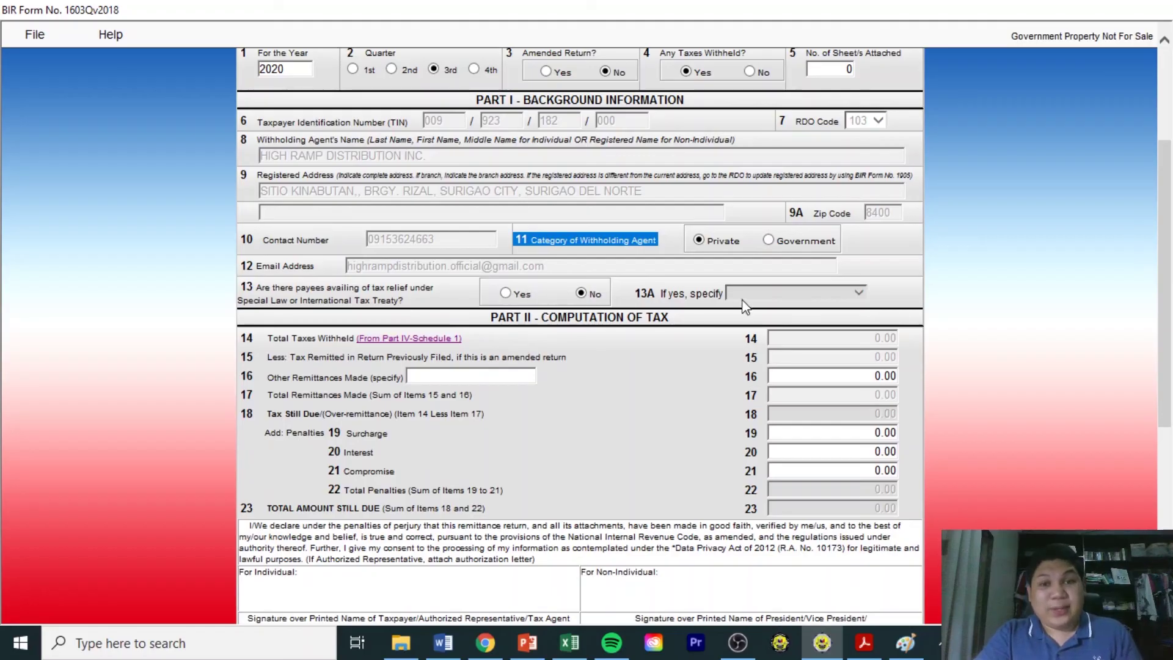
mouse_move(1167, 284)
mouse_down()
mouse_move(1168, 354)
mouse_move(1167, 283)
mouse_up()
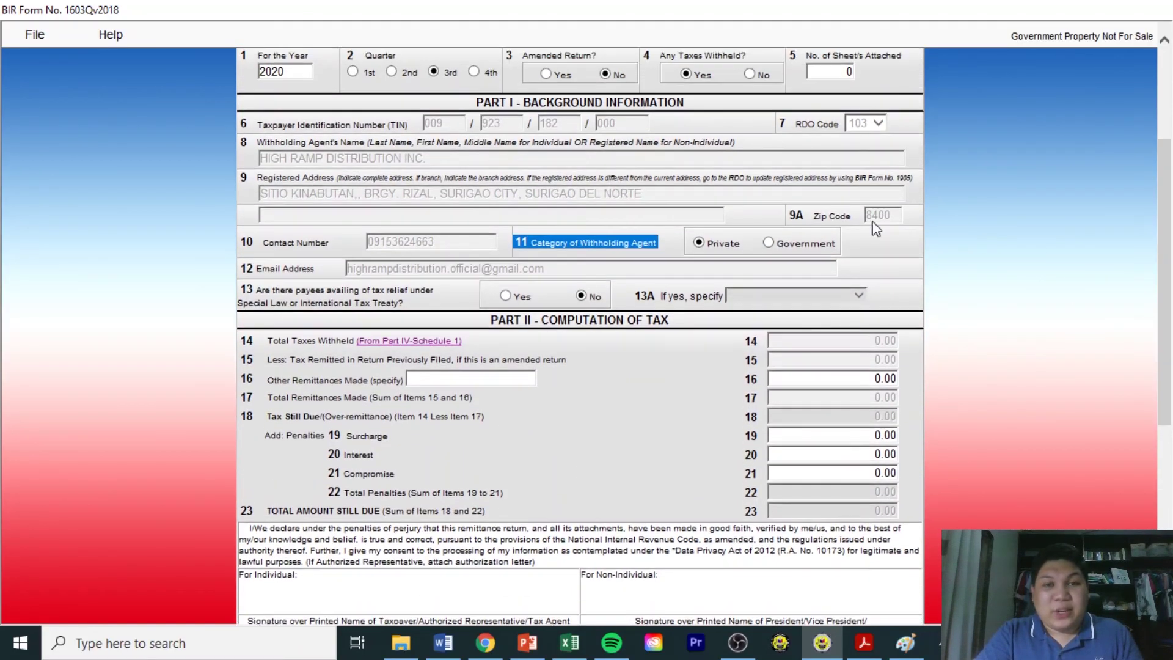
drag(1168, 368, 1167, 380)
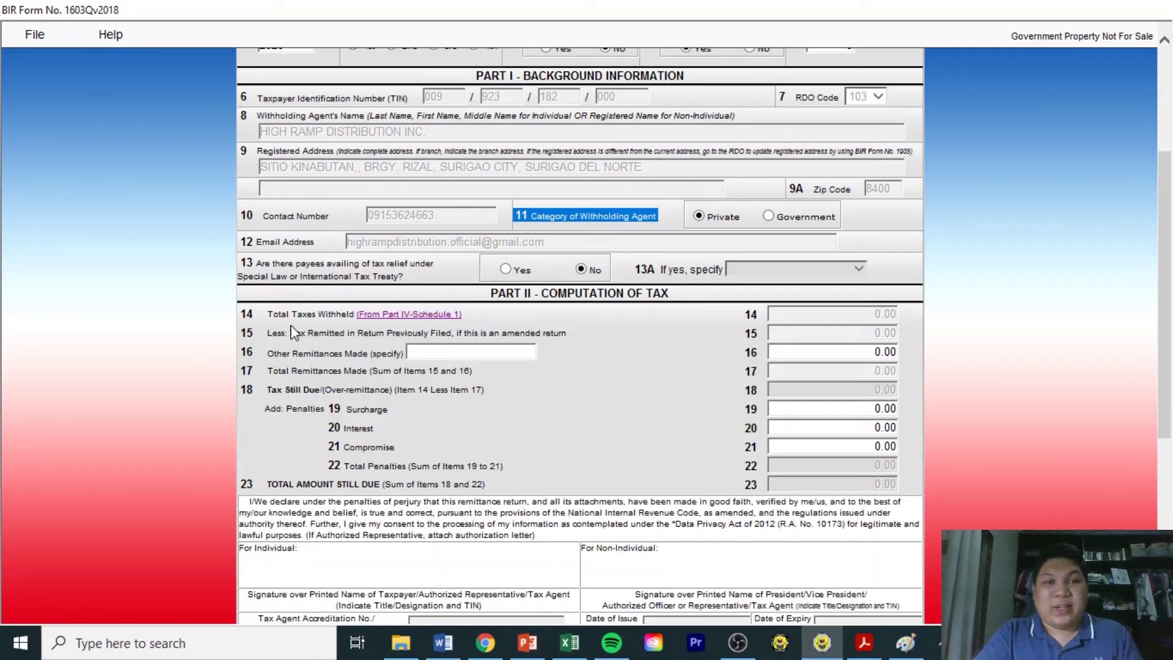
click(241, 315)
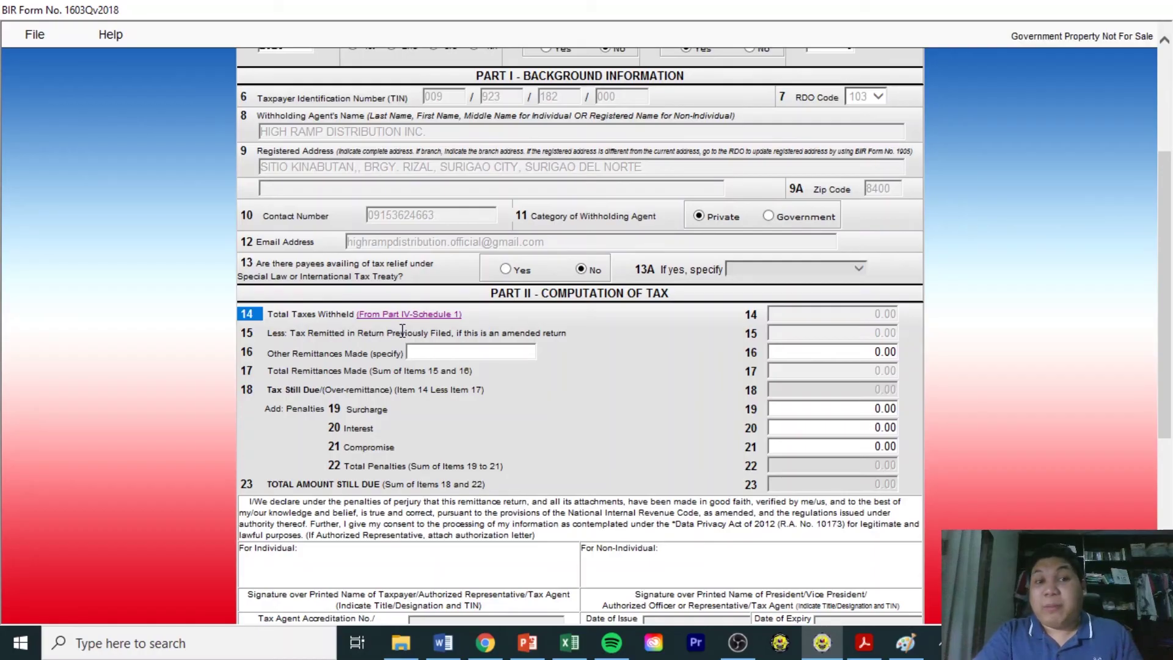
Jump to Part IV Schedule I and compare its 0.00 monetary values with the Excel totals.
click(433, 317)
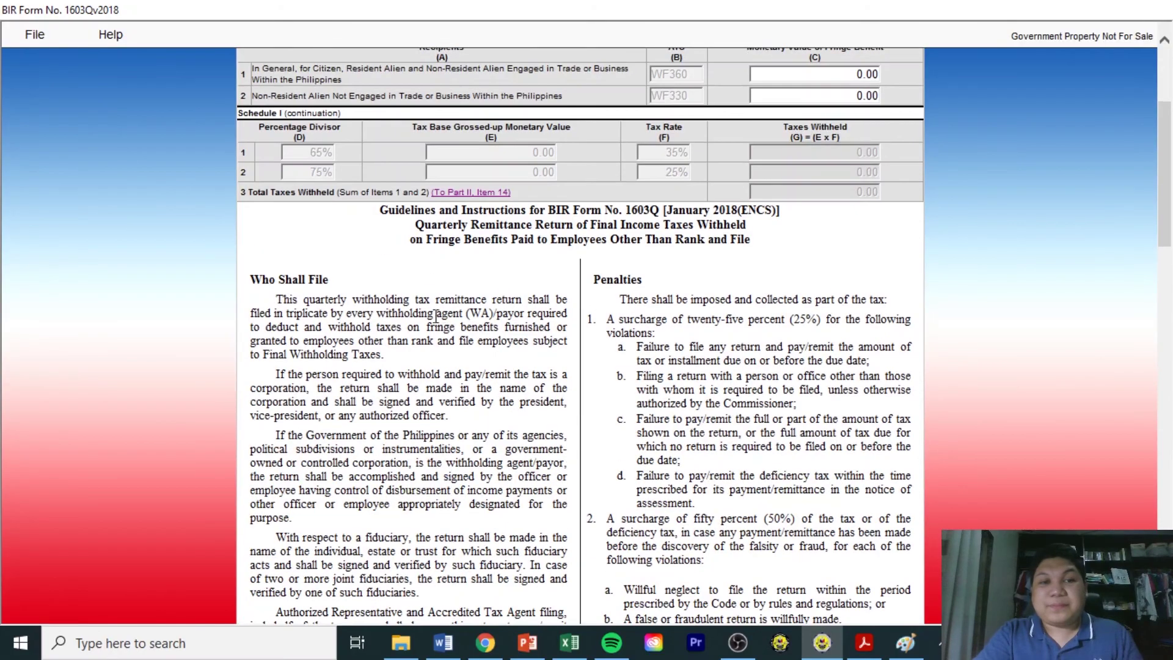
drag(1169, 190, 1148, 146)
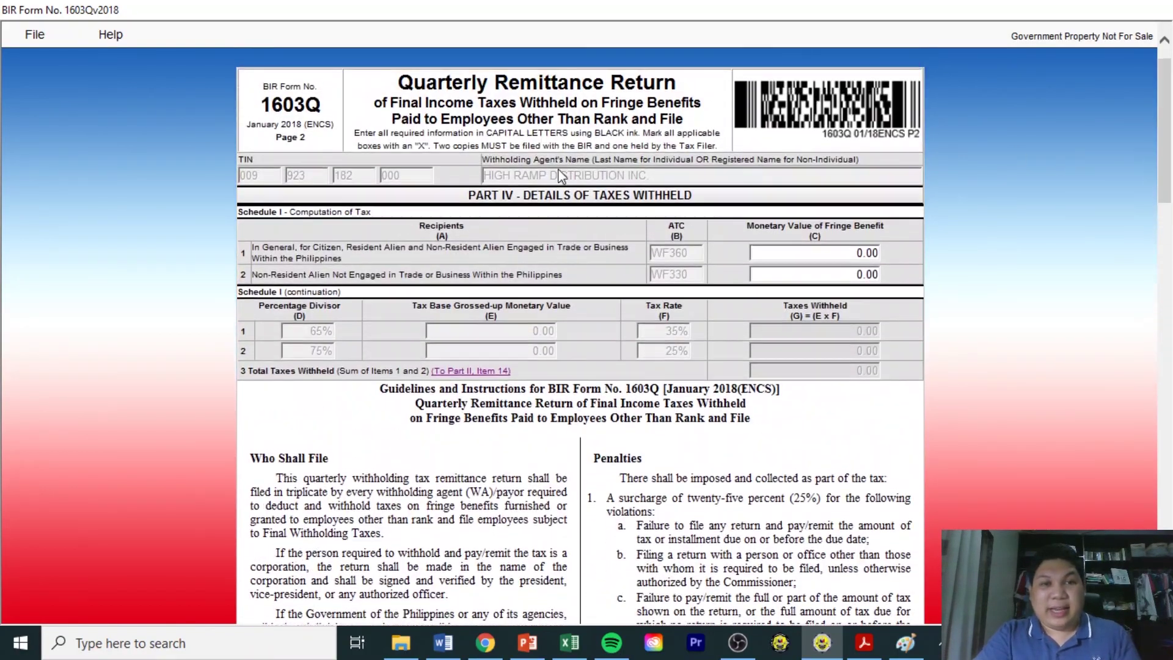
drag(537, 206, 836, 201)
click(835, 197)
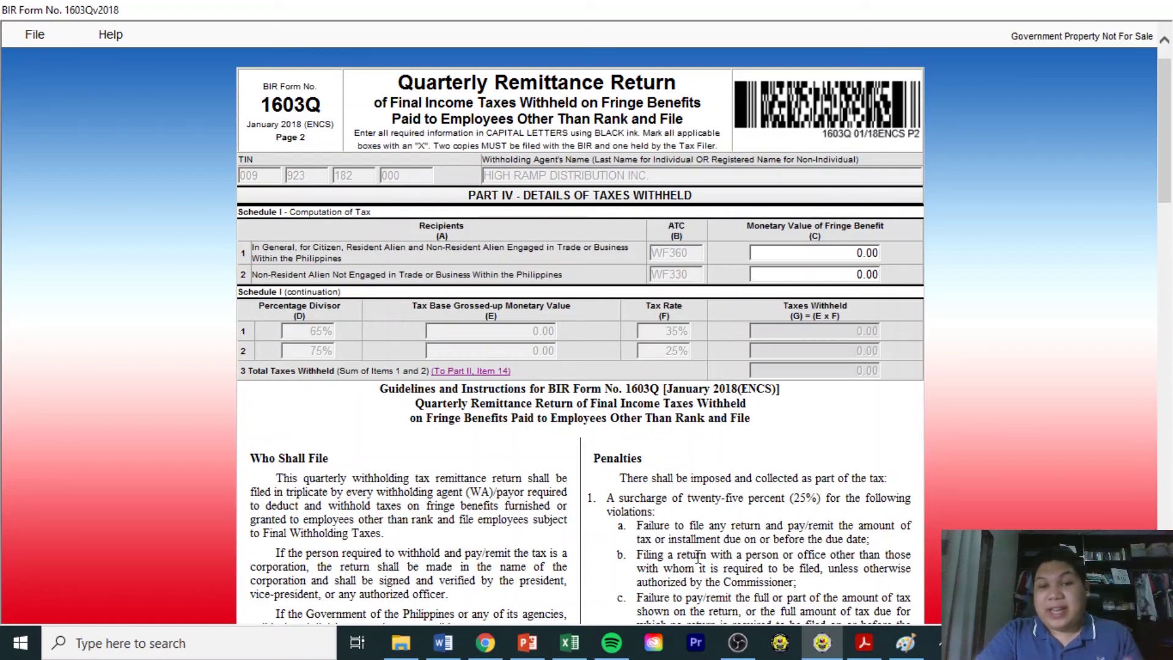
click(570, 642)
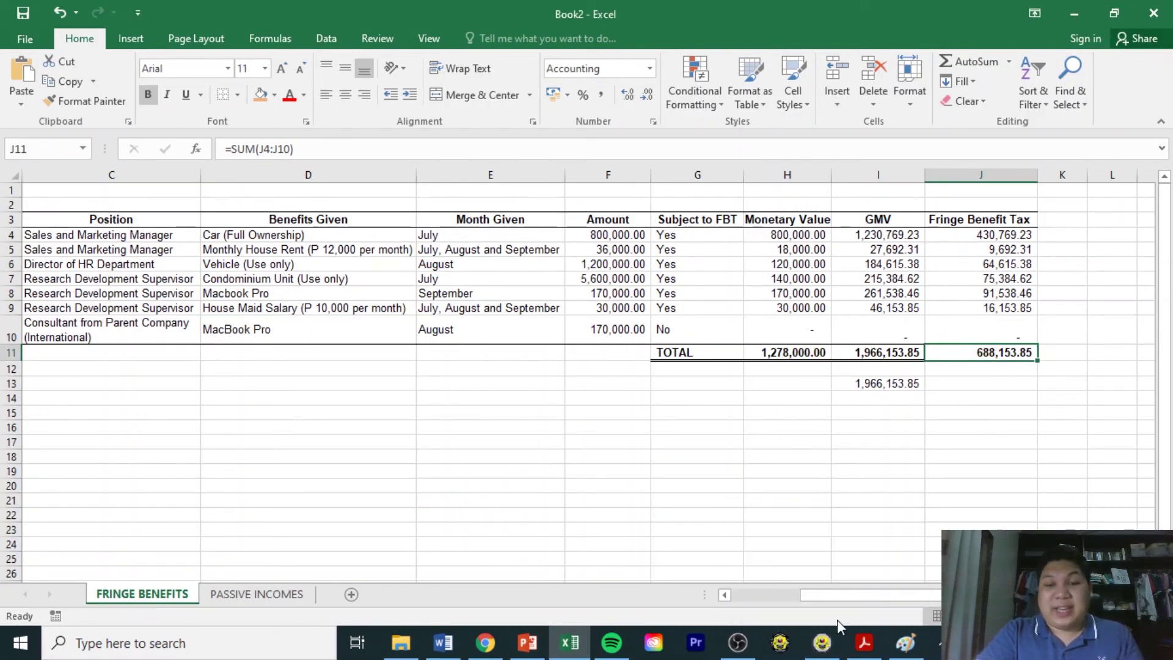
click(828, 648)
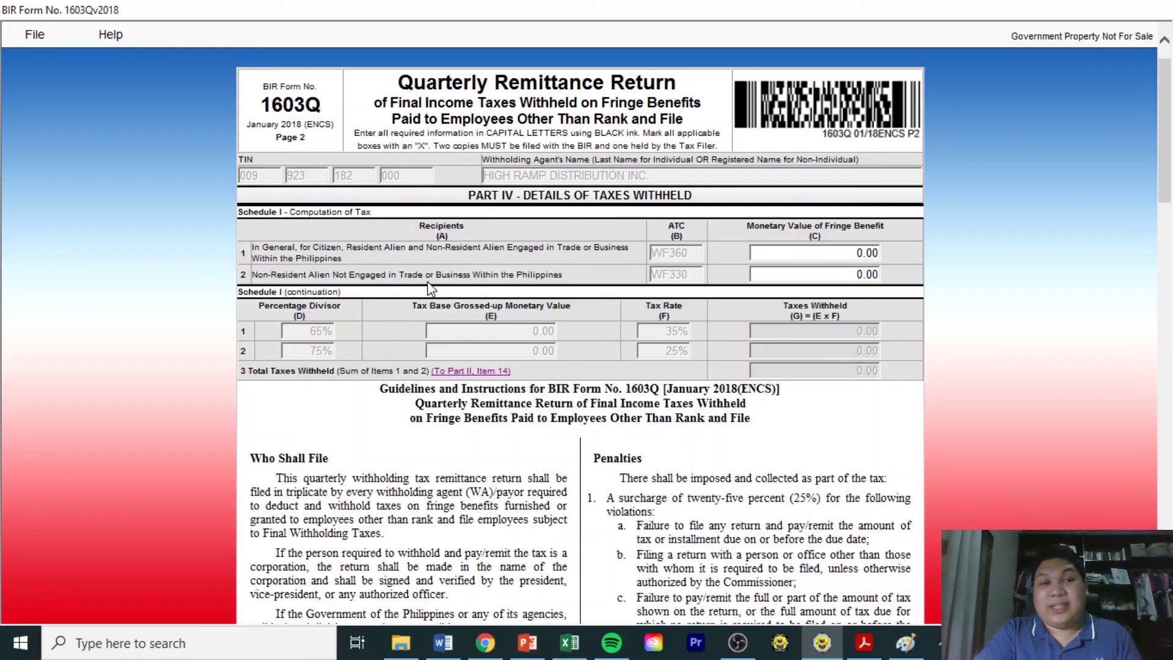
click(787, 253)
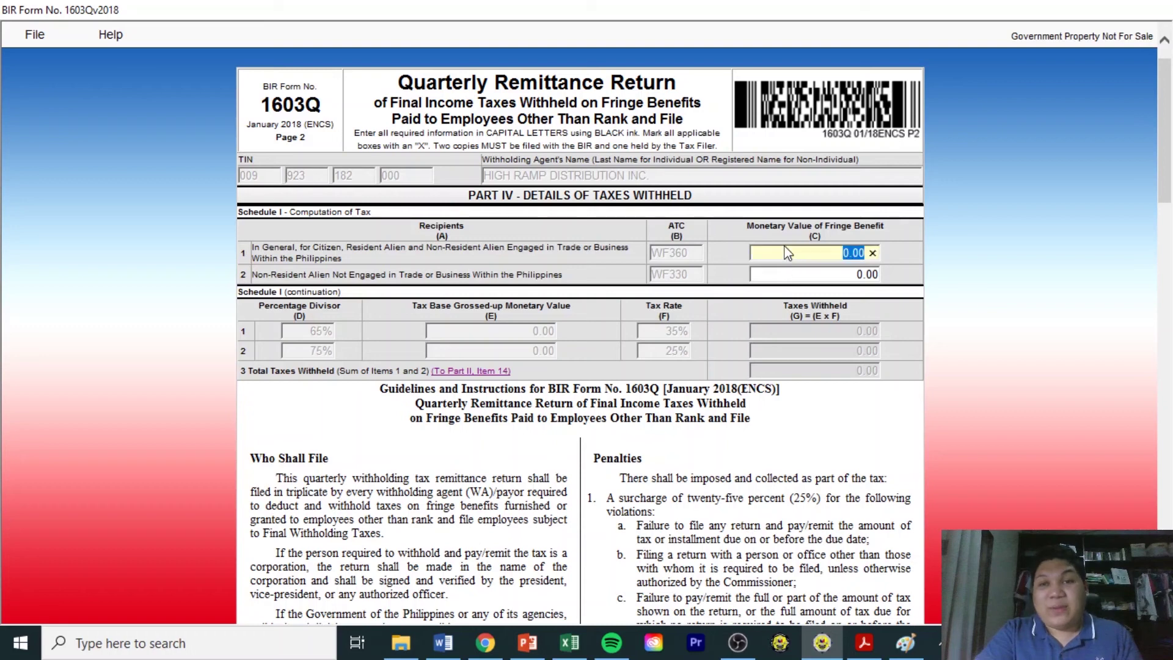
click(812, 228)
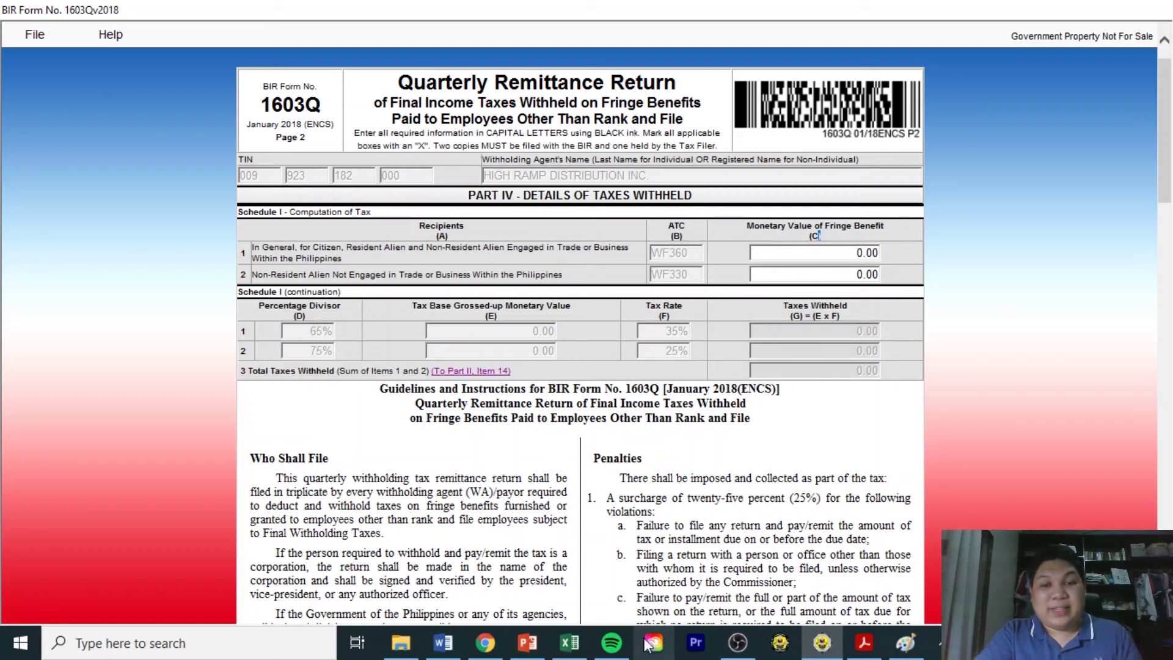
click(576, 648)
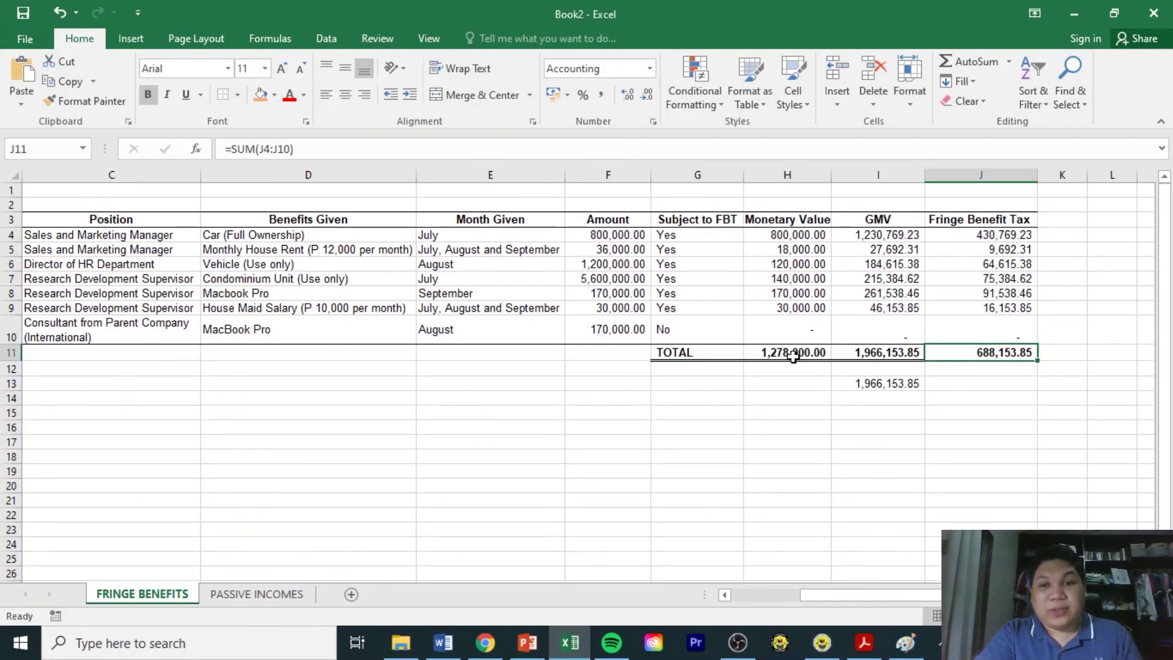
click(788, 382)
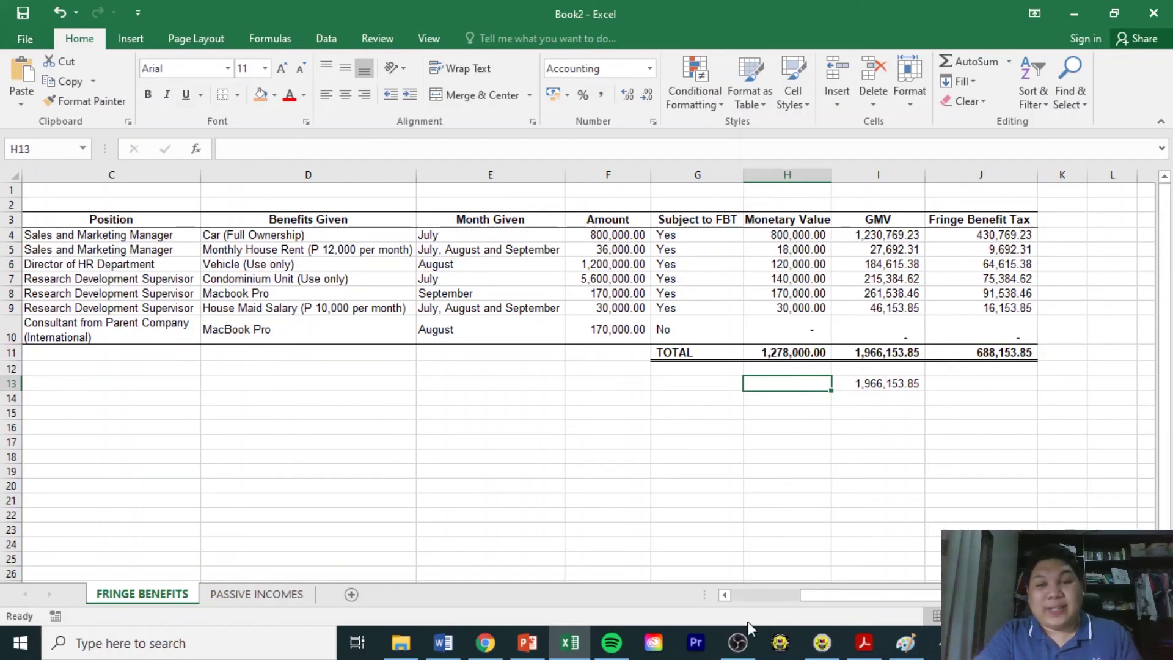
mouse_move(580, 652)
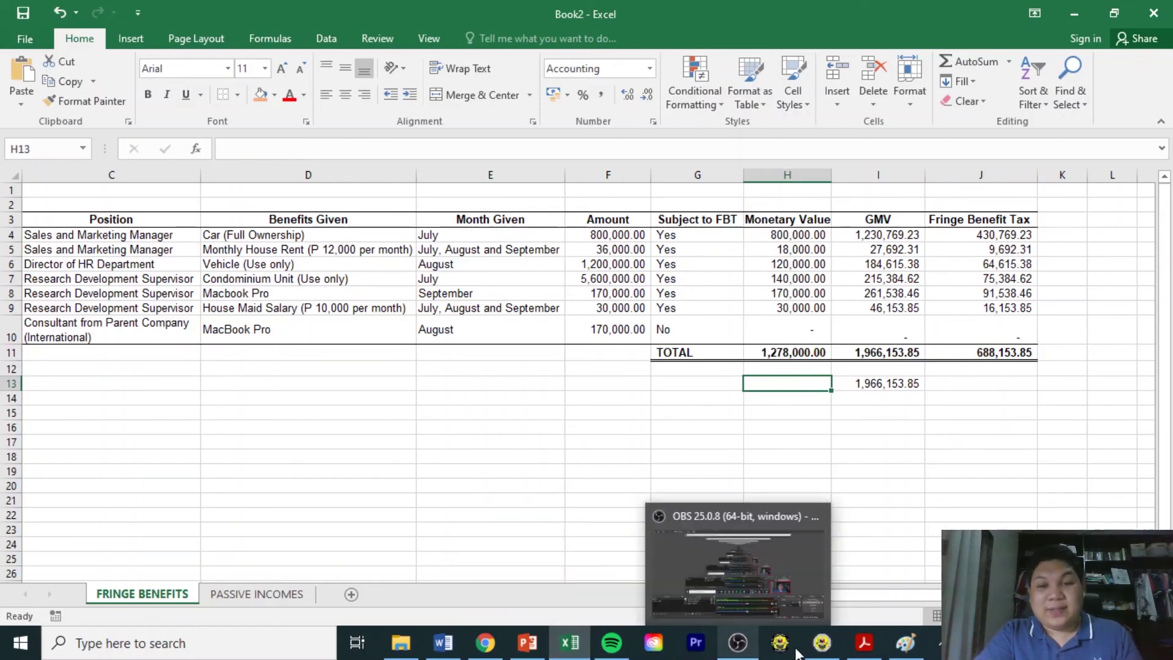
click(822, 643)
Type 1278000 in row 1's Monetary Value, then check that 688,153.85 matches Excel's J11.
click(795, 256)
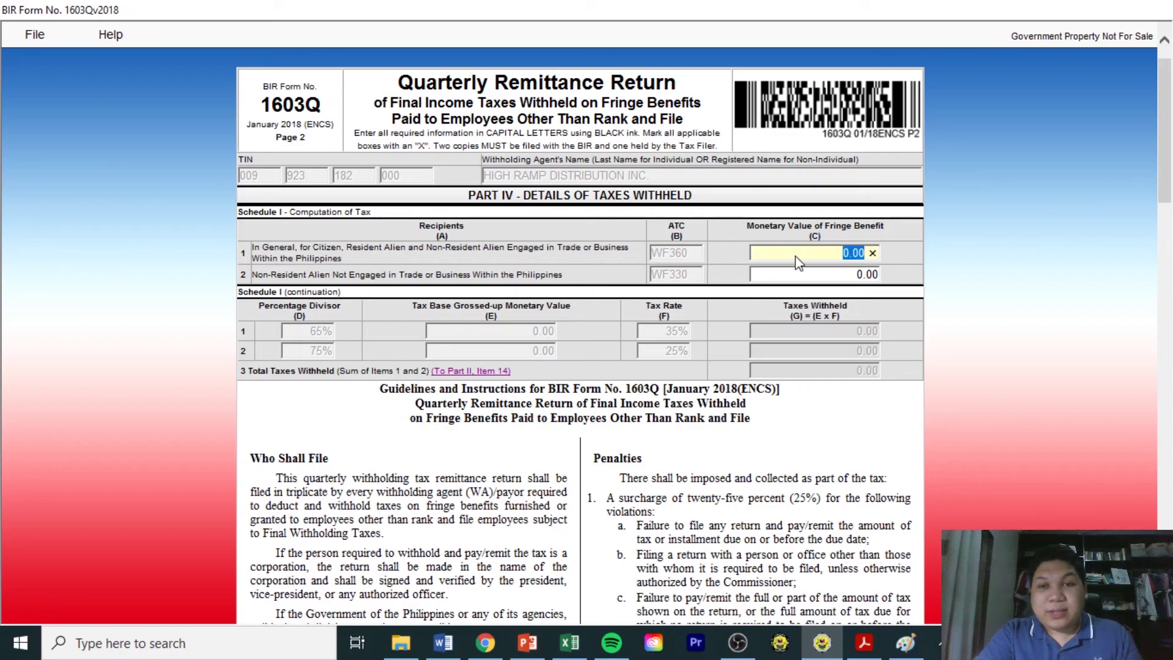
text(1278000)
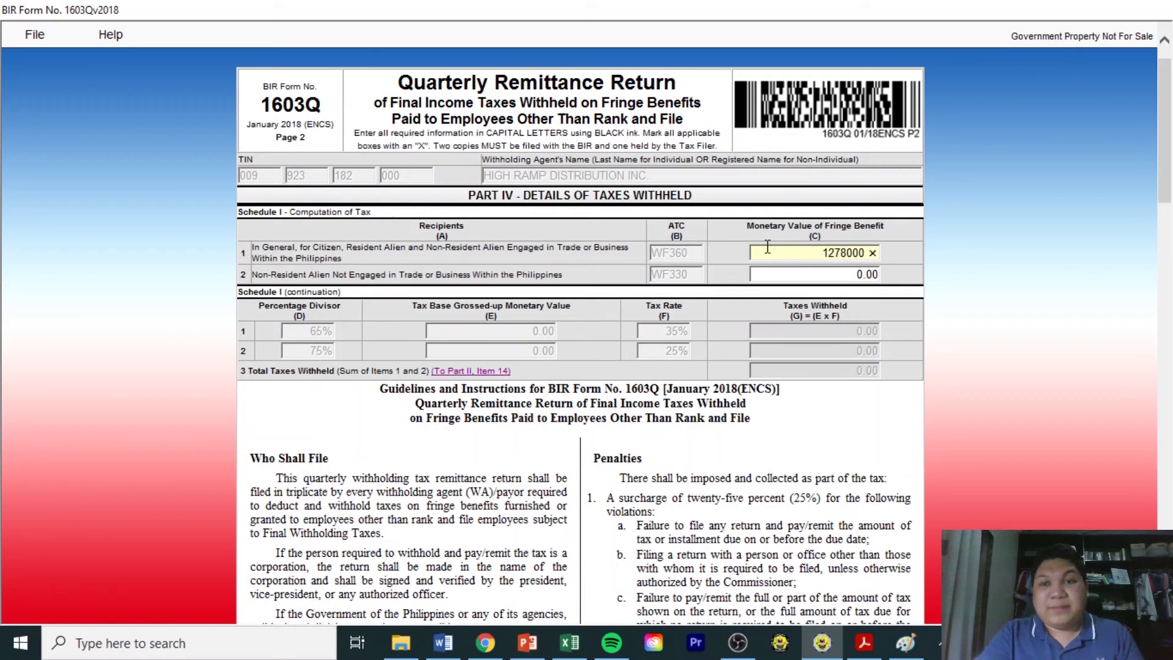
click(791, 275)
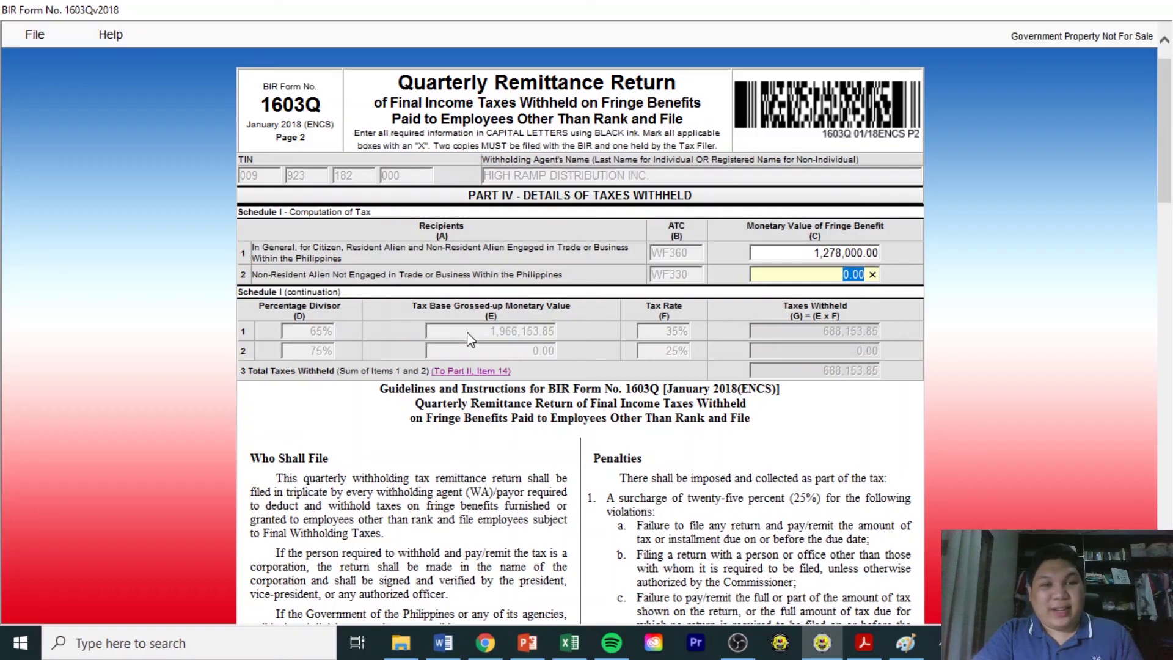
drag(487, 334, 567, 341)
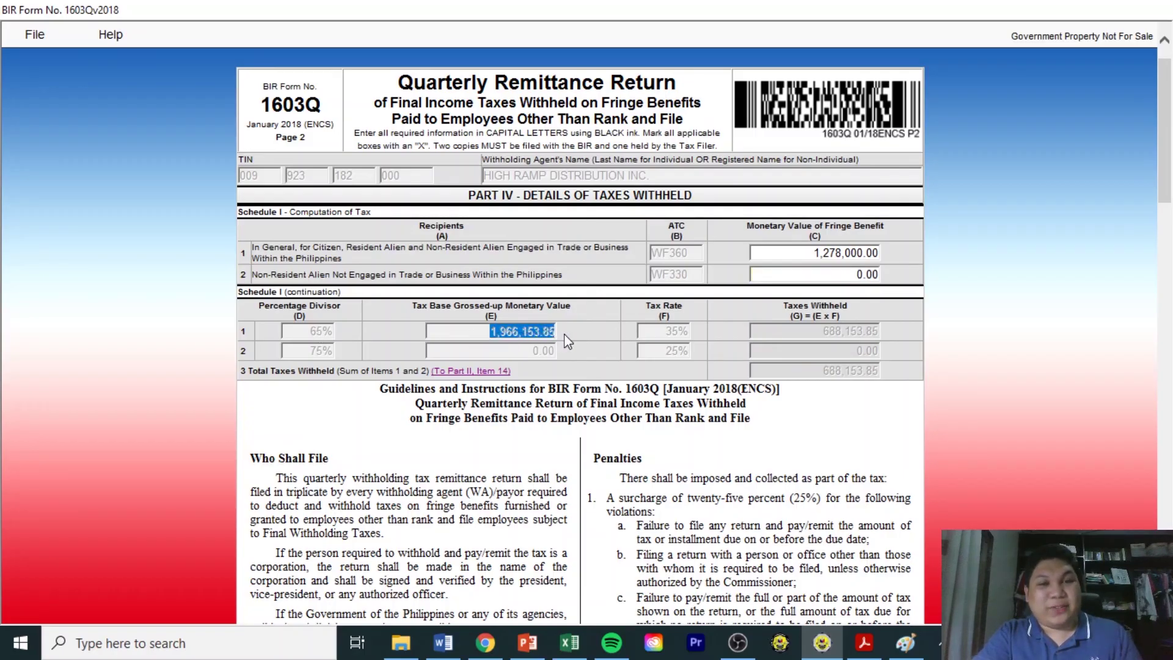
drag(664, 331, 717, 336)
drag(823, 333, 882, 336)
click(918, 269)
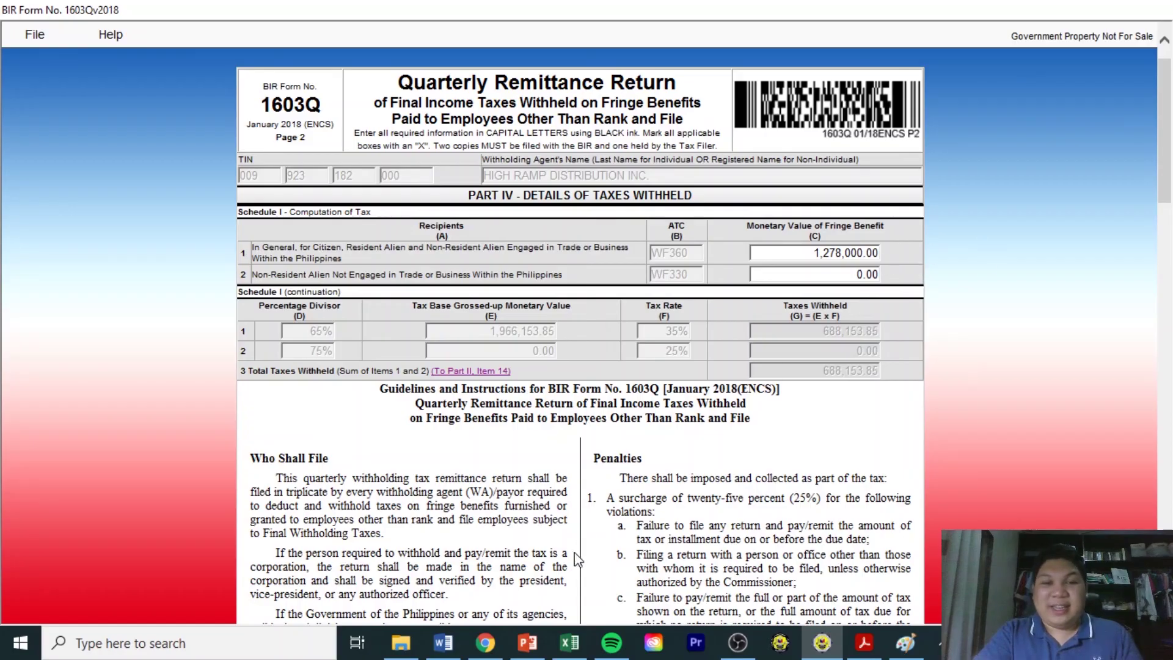
drag(825, 335, 879, 332)
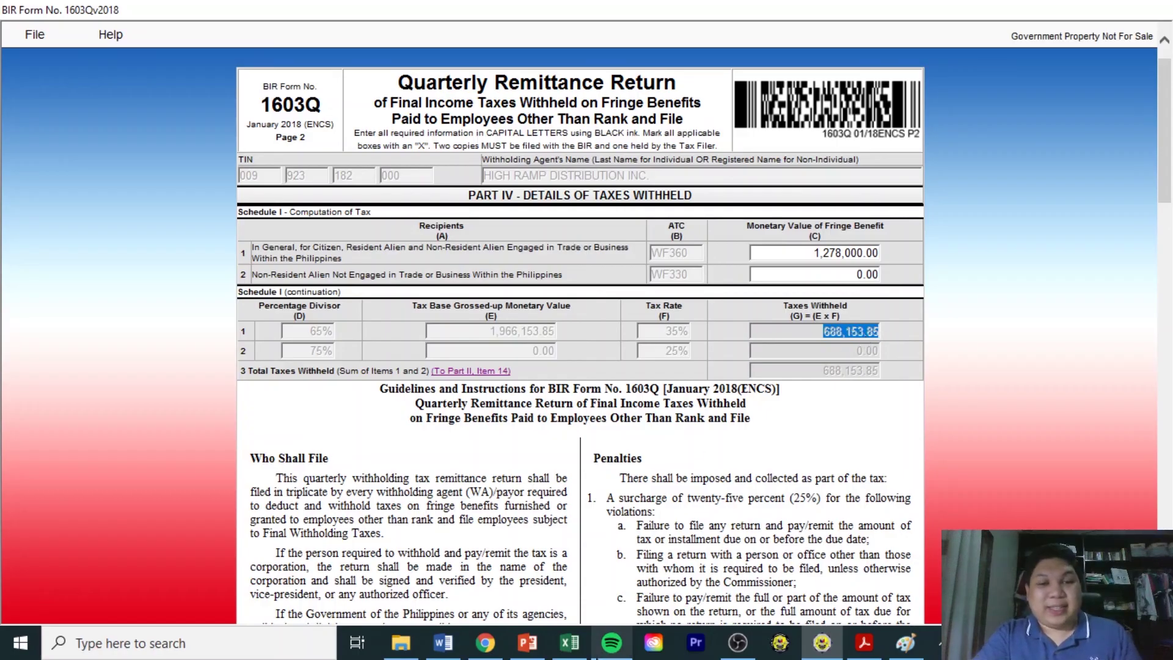
click(569, 642)
click(996, 357)
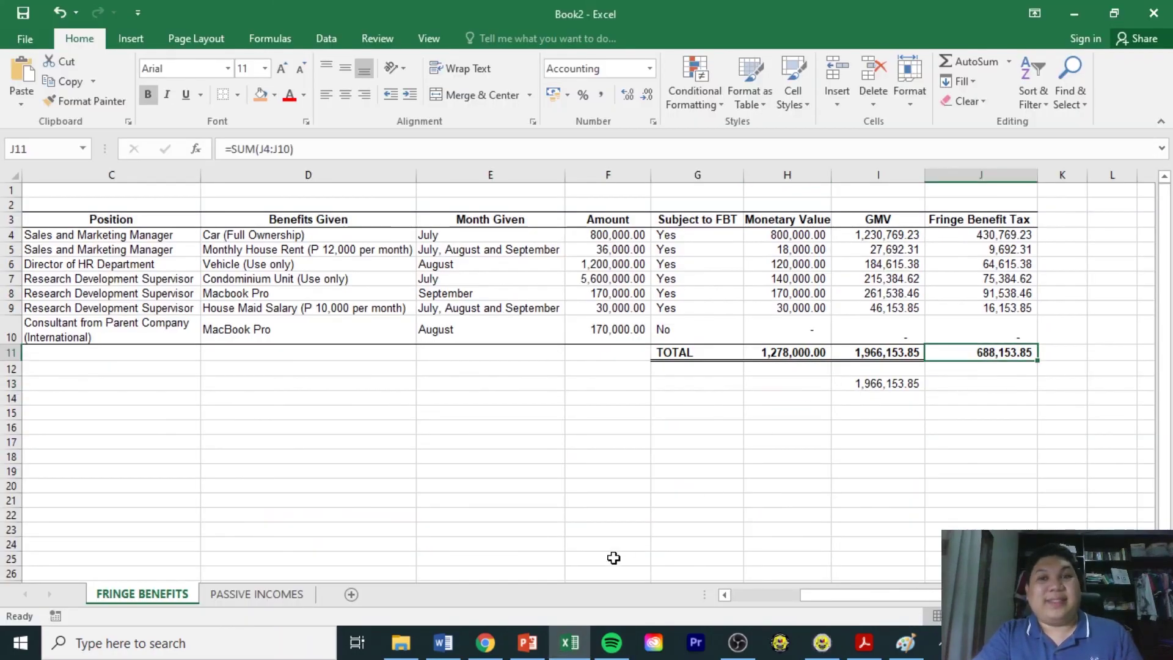
click(823, 643)
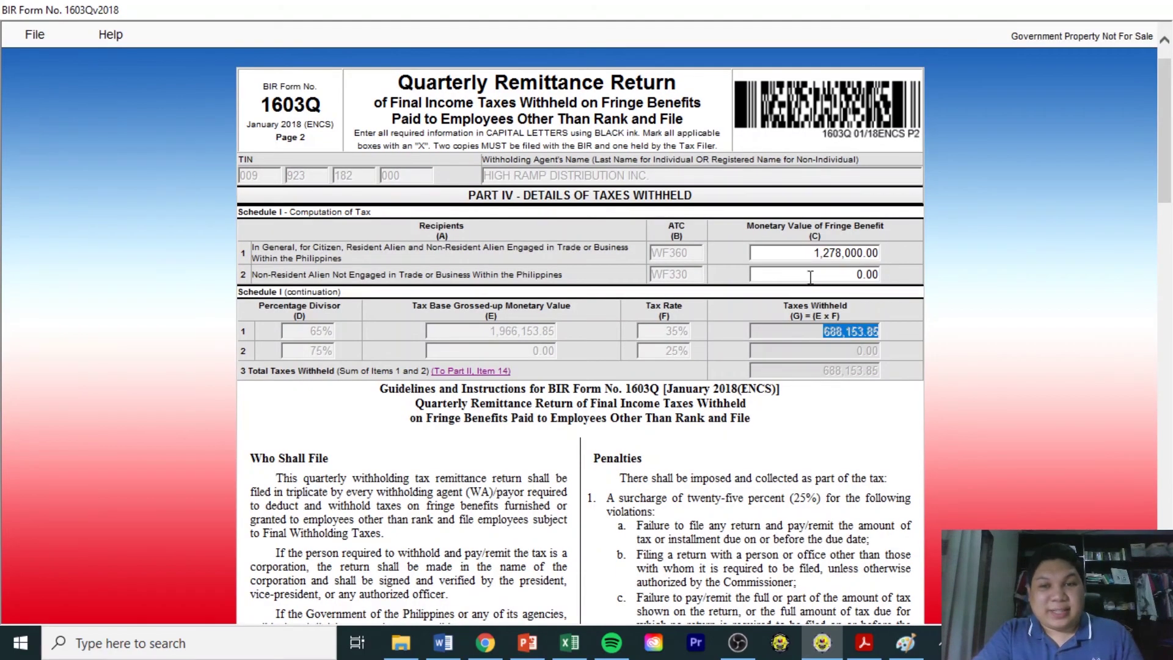
drag(1165, 134, 1165, 128)
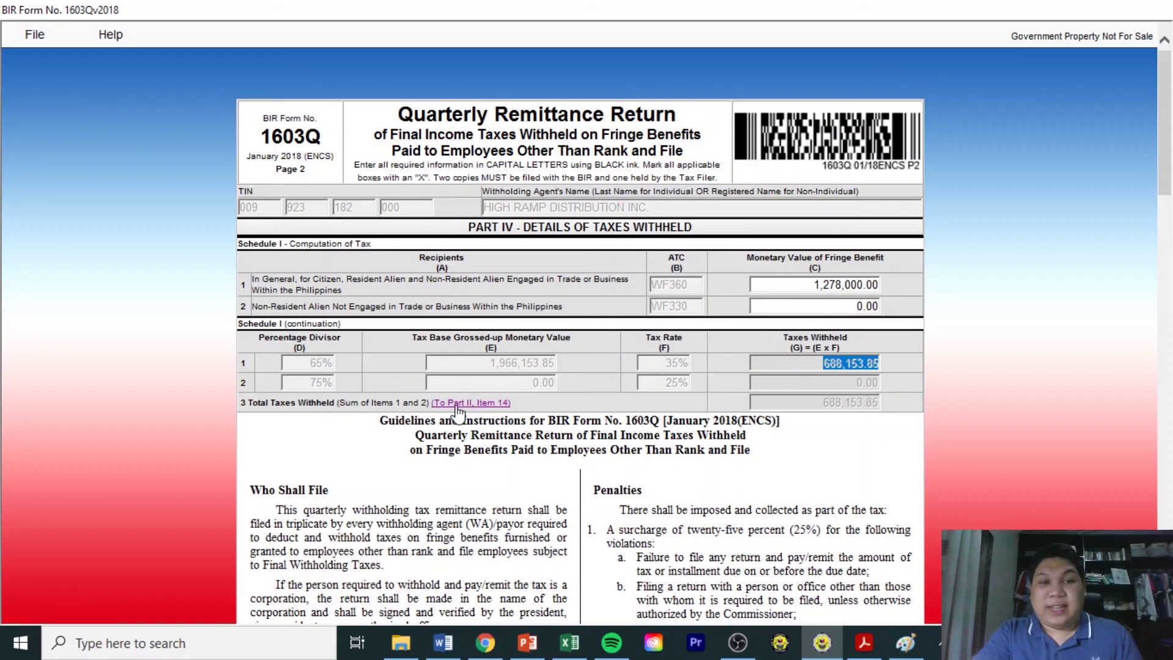
click(291, 403)
drag(387, 407, 396, 413)
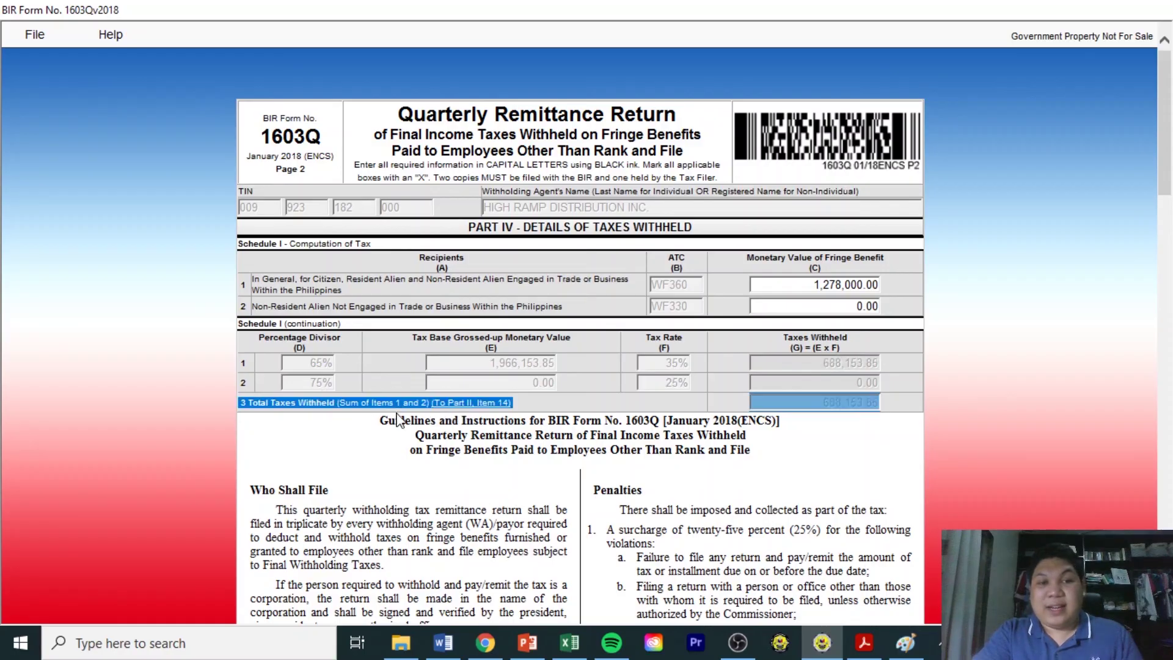
click(330, 399)
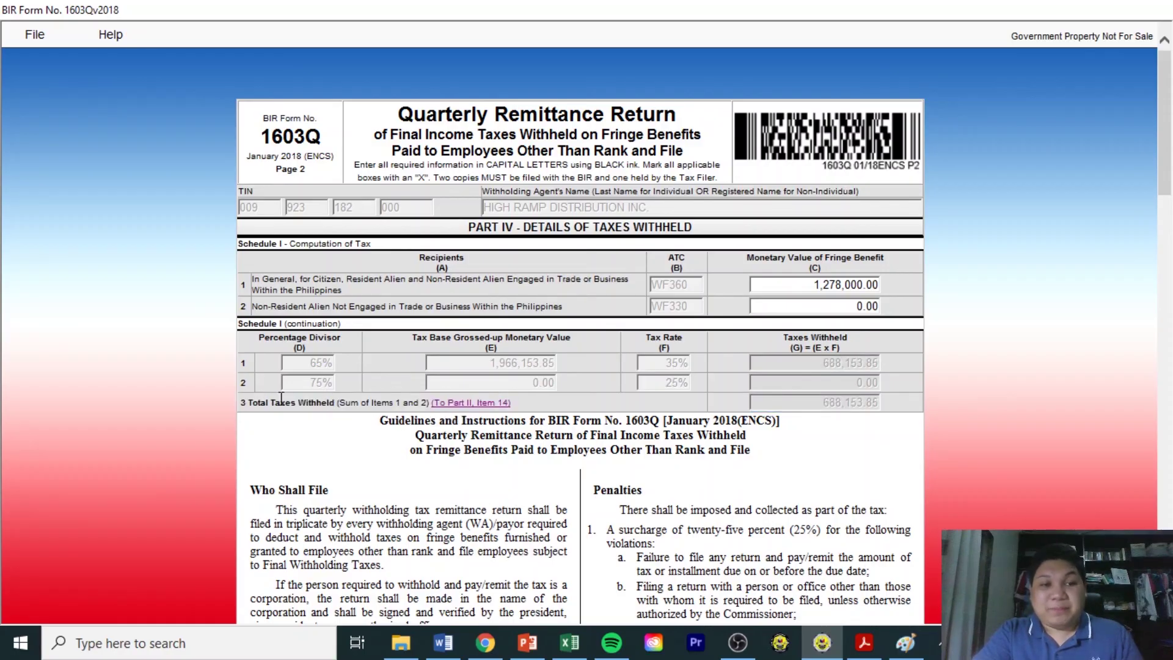
drag(820, 405, 838, 406)
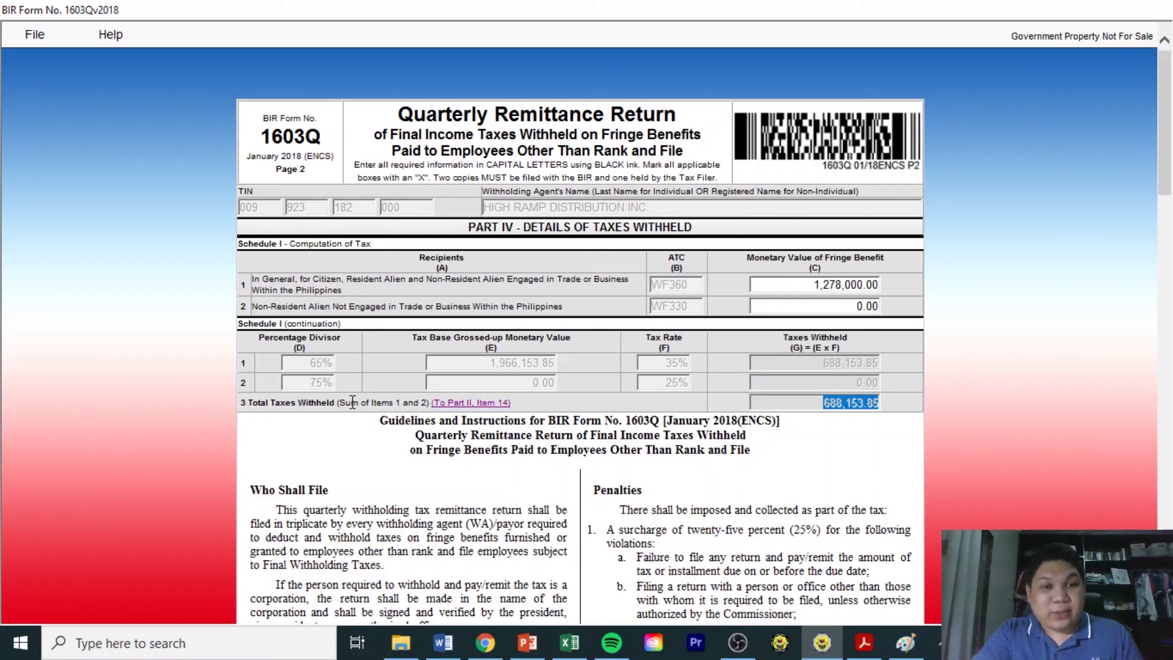
Review Part II items 14–23: 688,153.85 still due, zero surcharge, interest and penalties.
click(445, 405)
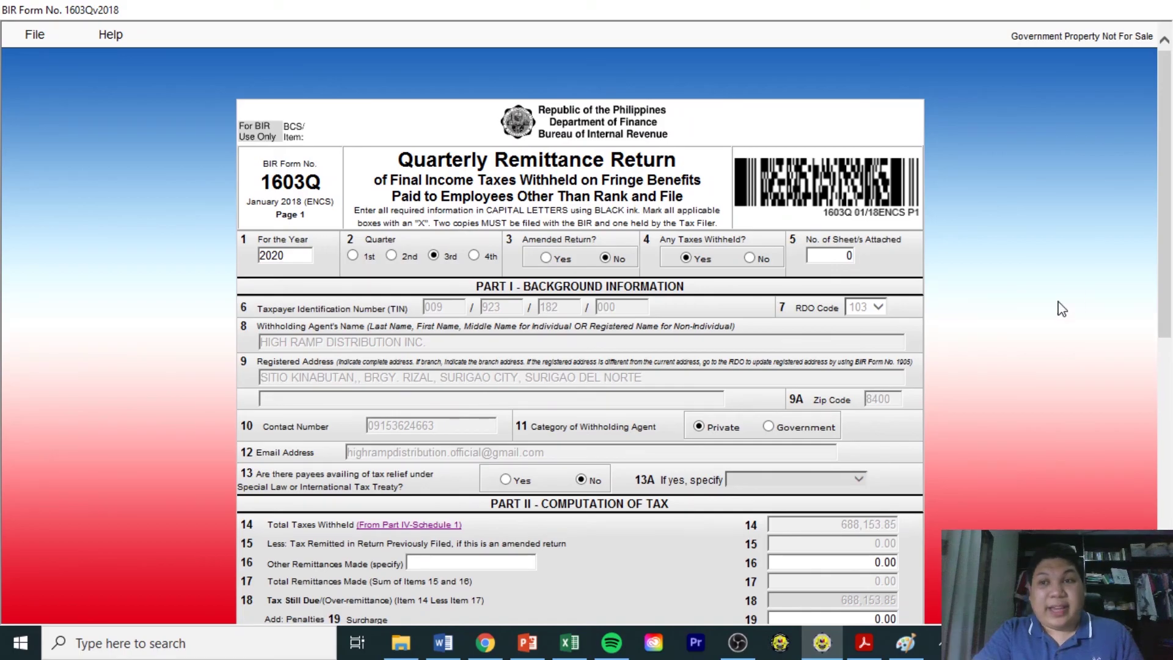
scroll(580, 336, down, 3)
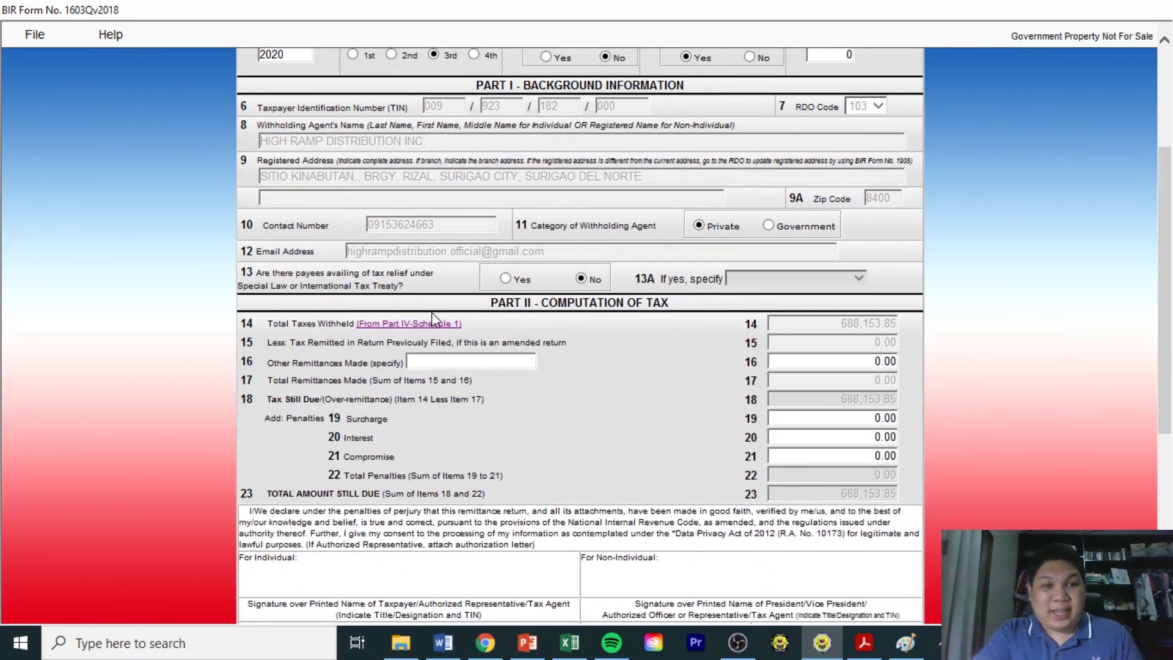
drag(842, 323, 892, 330)
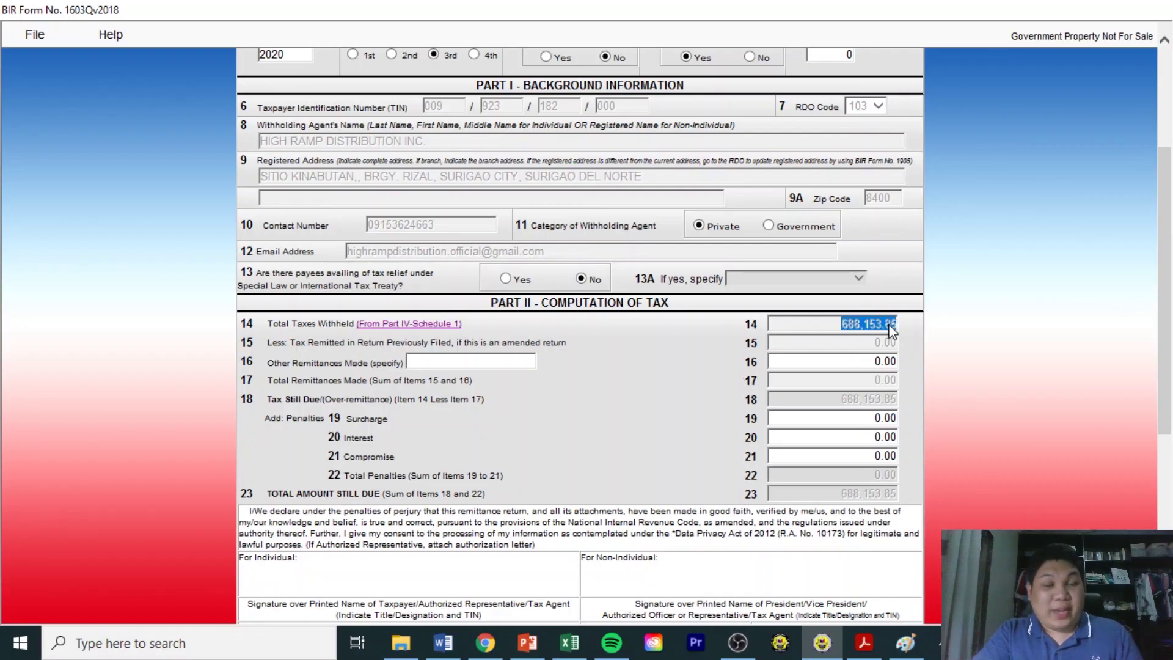
click(849, 347)
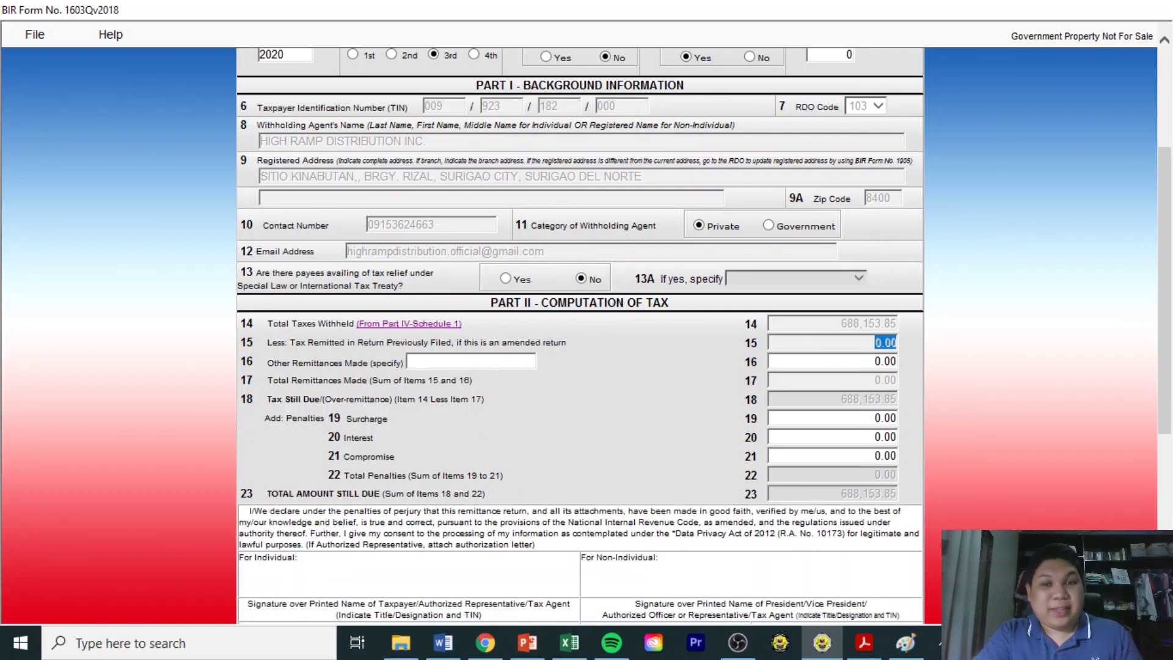
scroll(879, 245, down, 3)
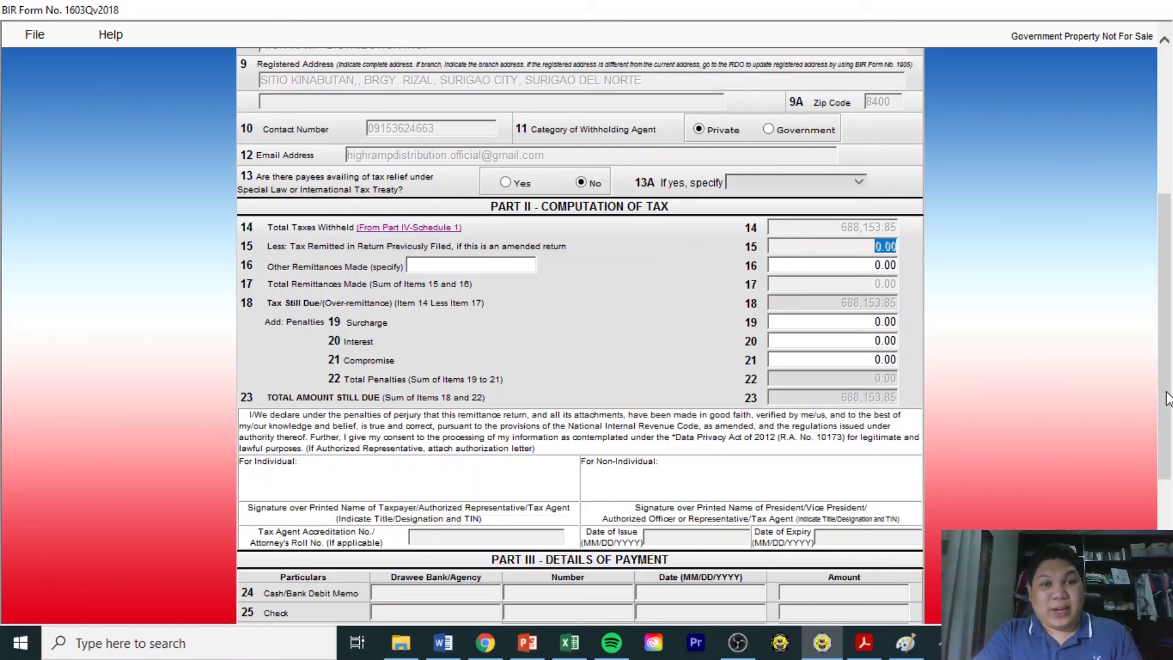
scroll(910, 341, down, 1)
click(869, 296)
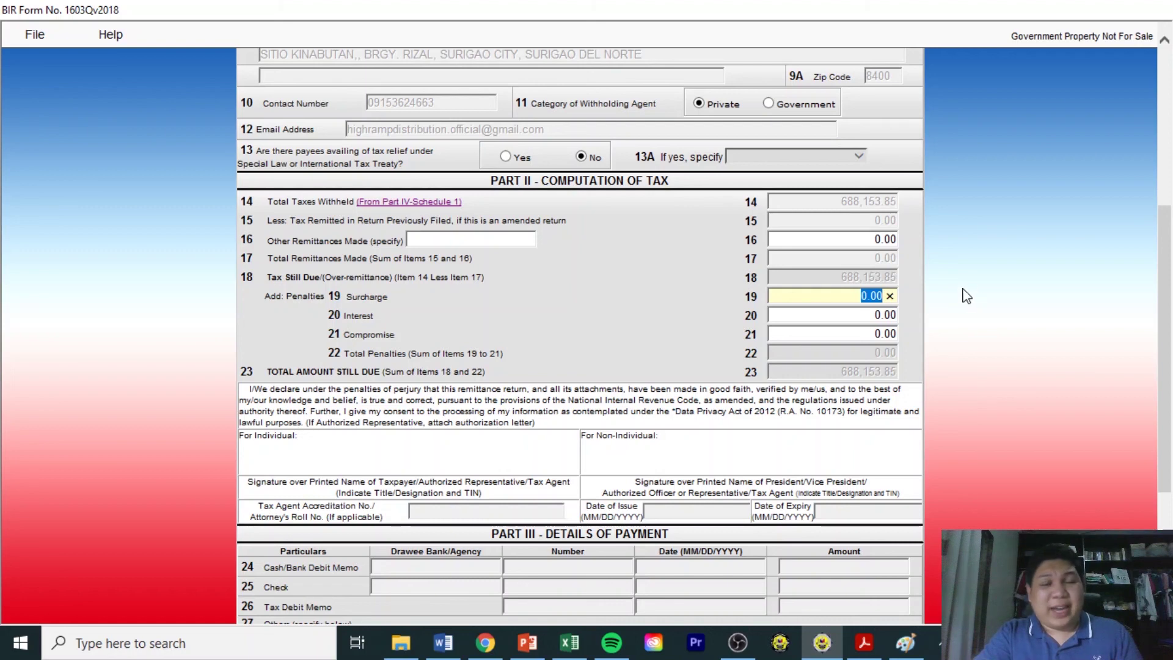
click(866, 315)
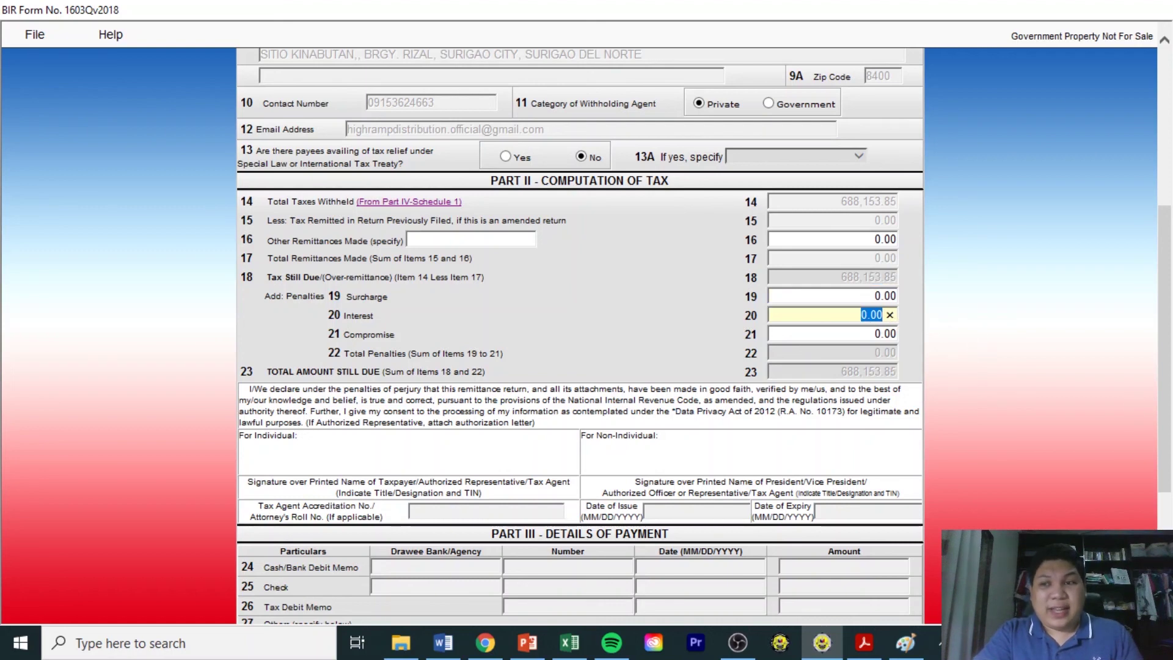
scroll(985, 397, down, 3)
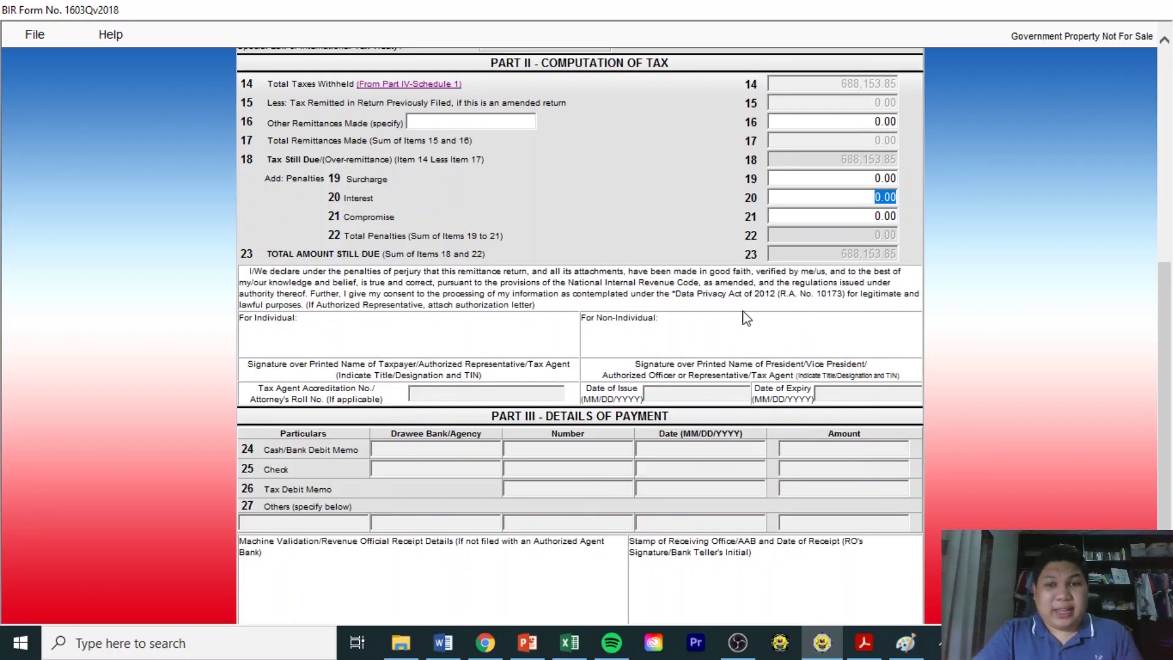
click(667, 337)
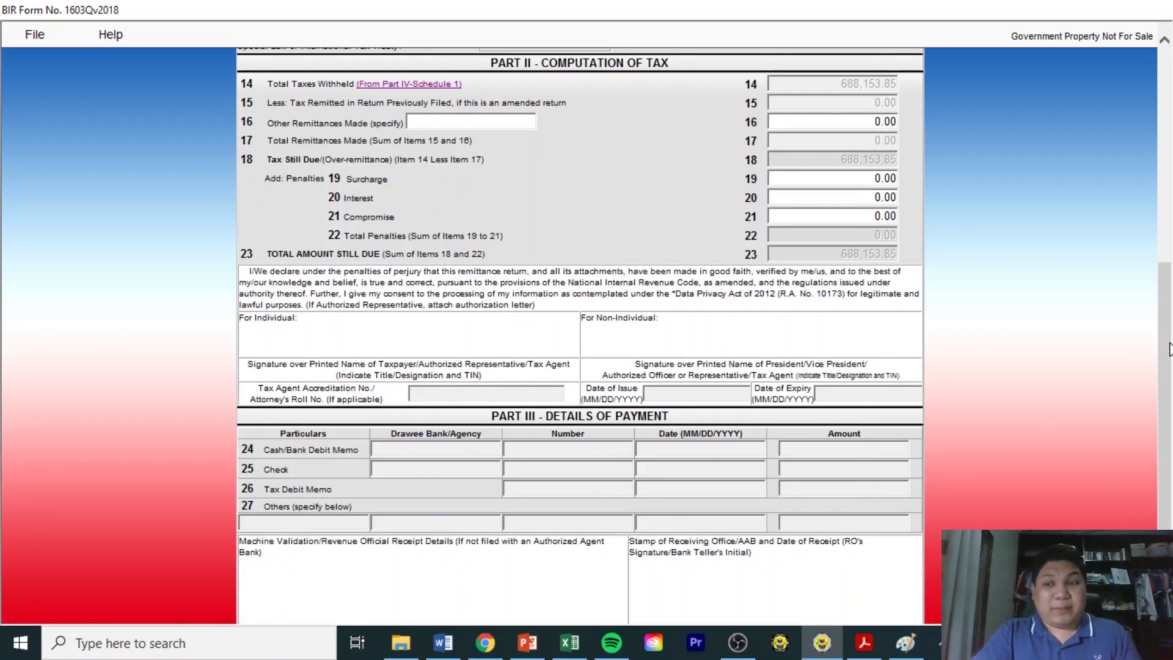
scroll(1168, 348, down, 3)
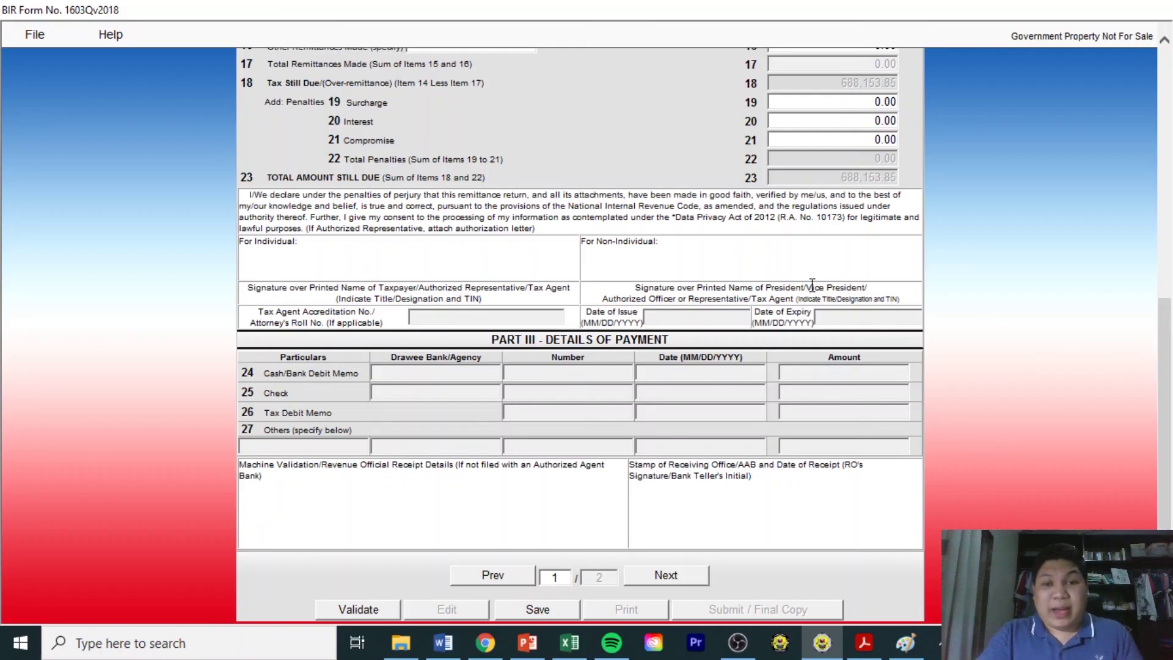
scroll(1166, 391, down, 1)
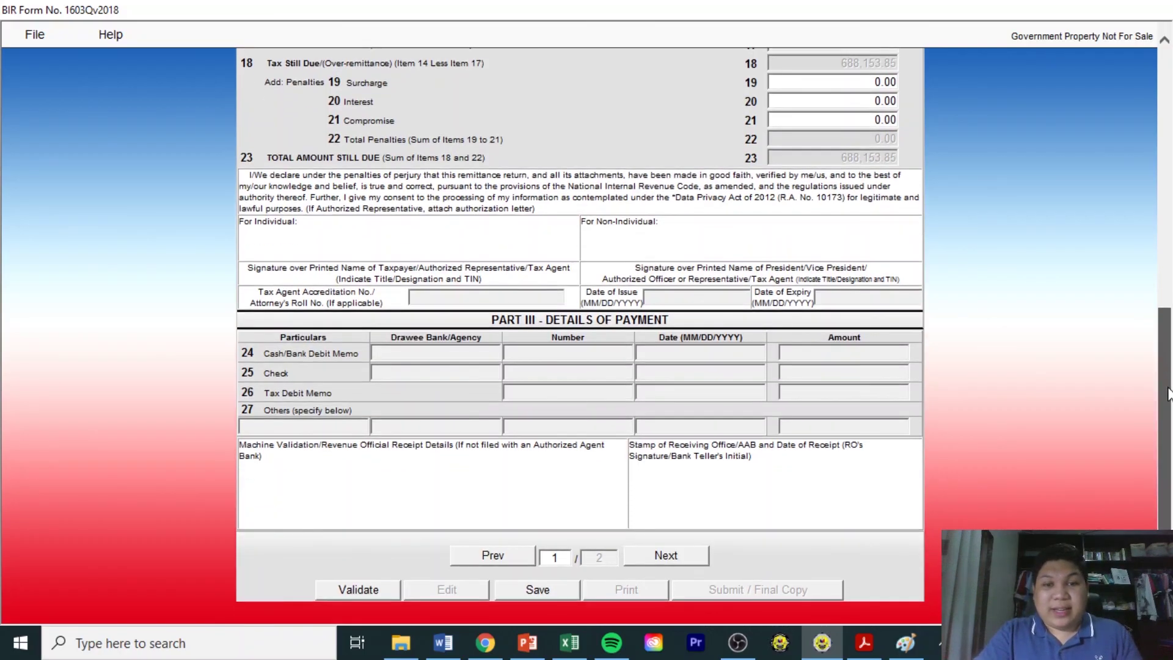
Save the Q3 2020 Form 1603Q return as XML and pass its validation.
click(547, 595)
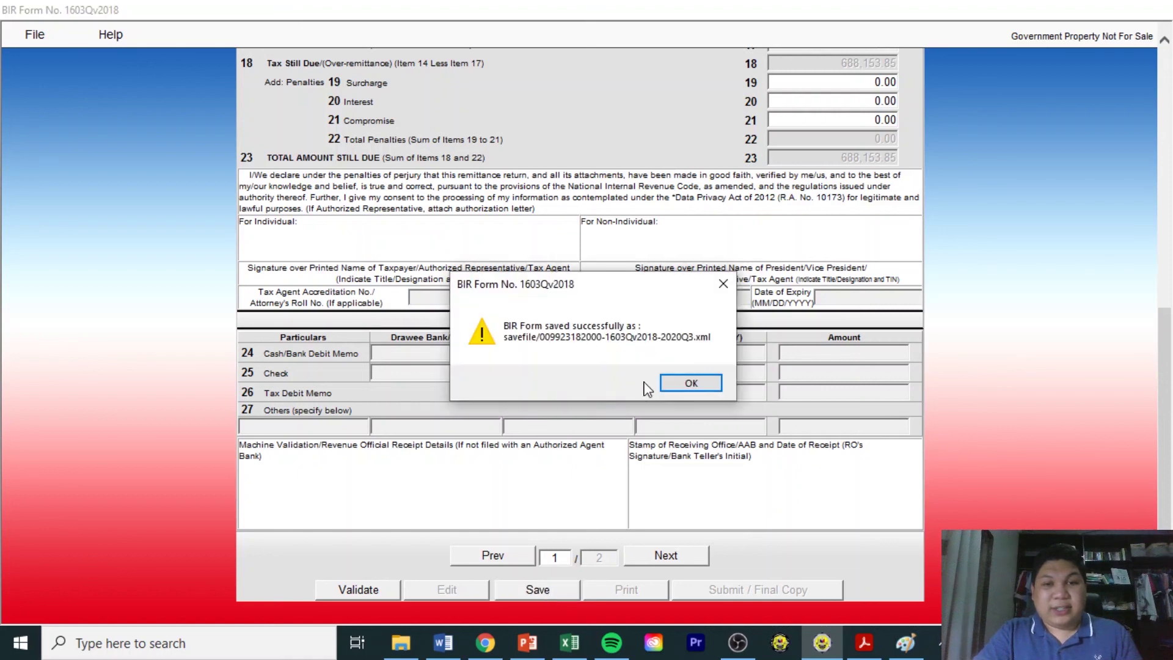
click(689, 384)
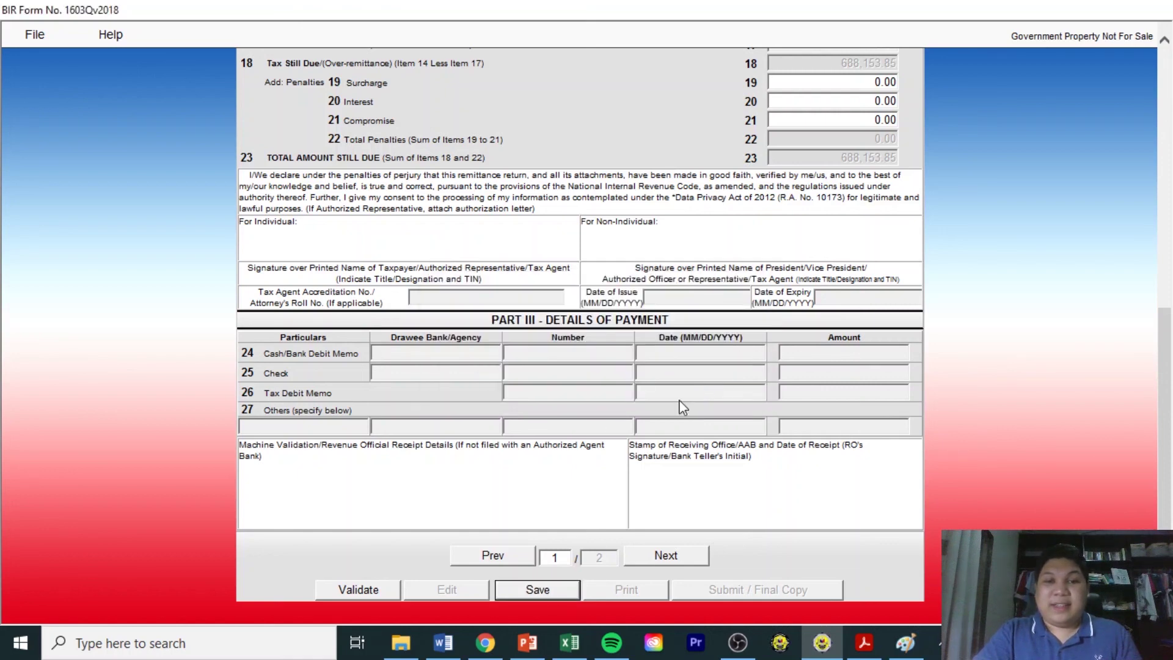
click(369, 593)
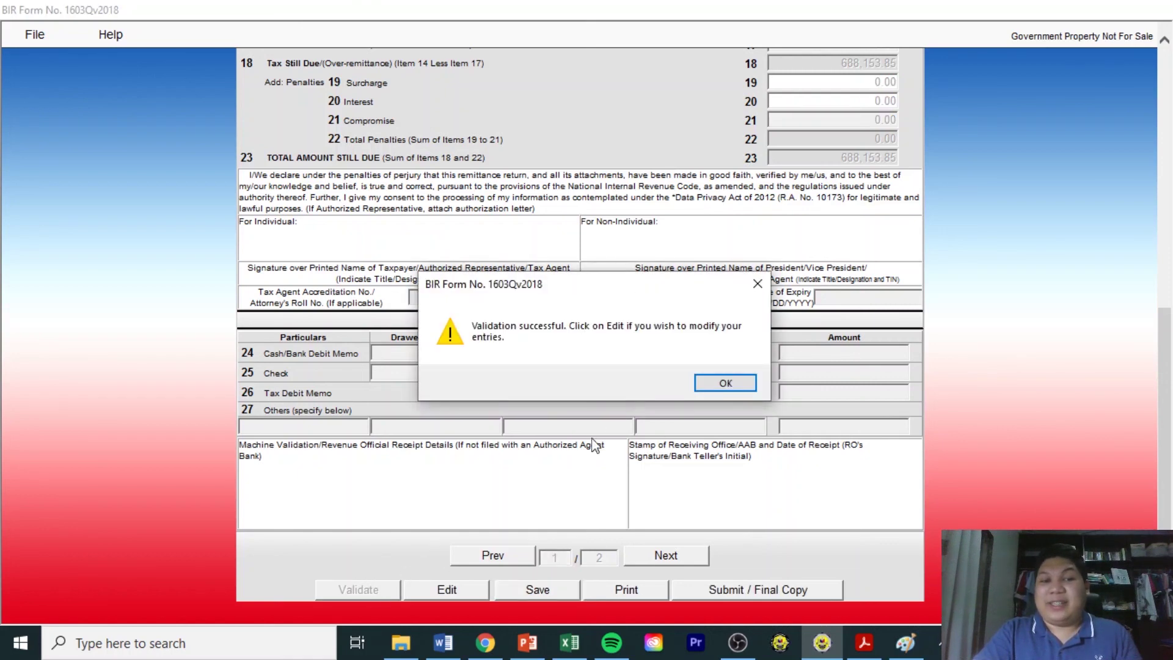
click(716, 385)
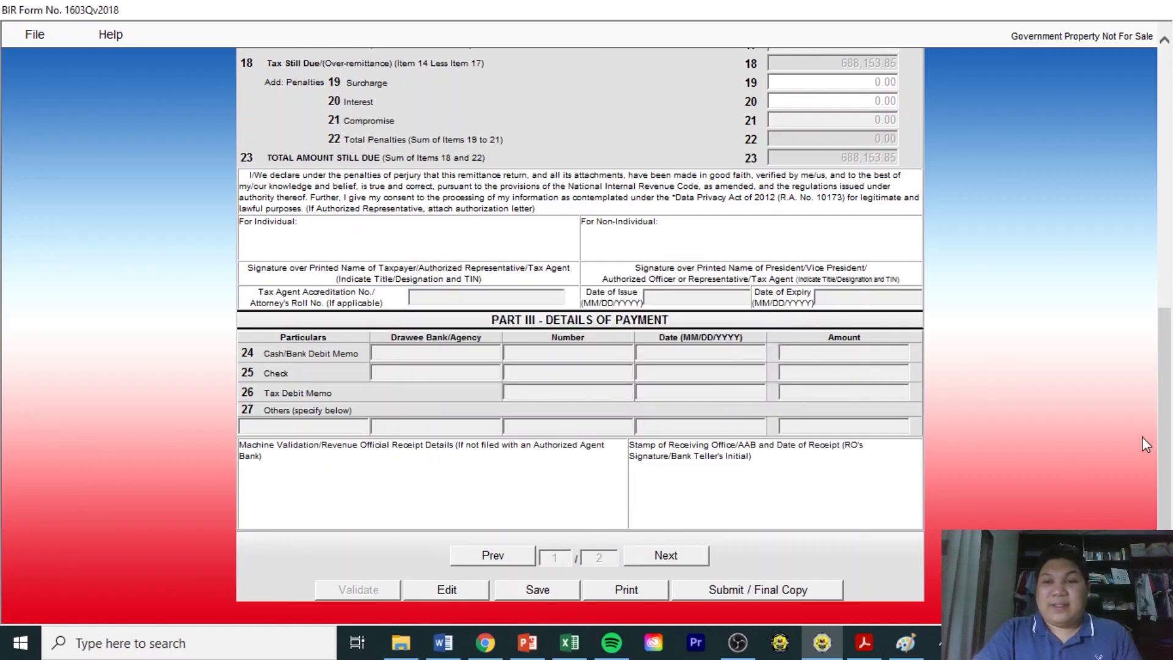
mouse_move(1165, 407)
mouse_down()
mouse_move(1169, 220)
mouse_move(1167, 416)
mouse_up()
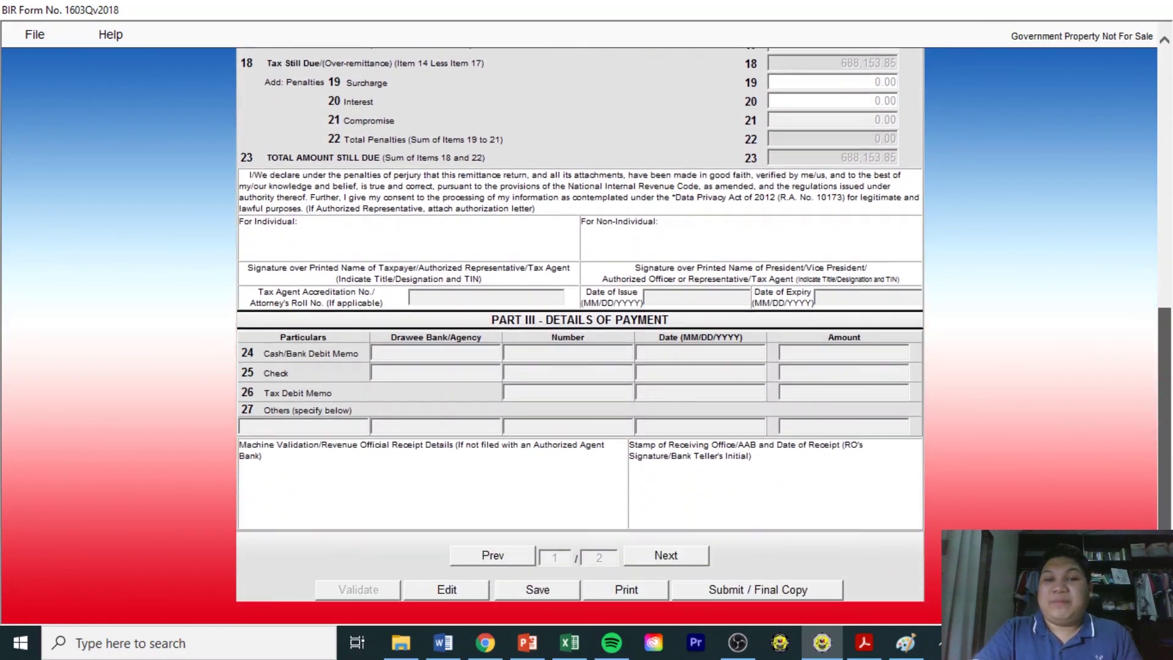
click(632, 591)
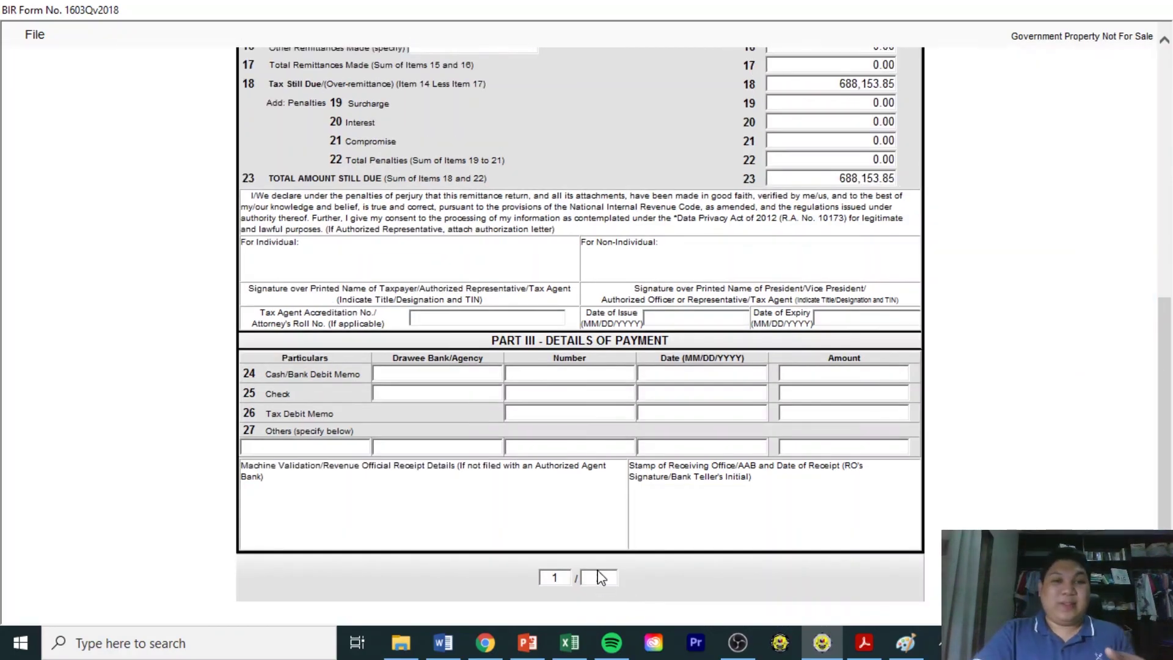
click(27, 35)
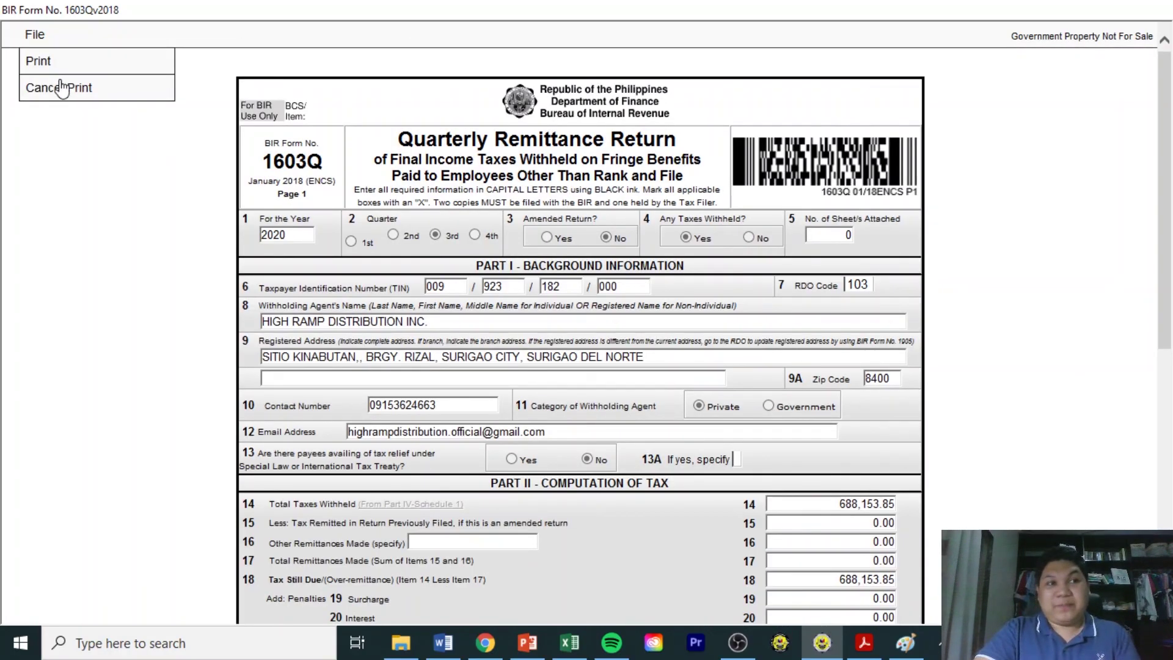
click(54, 88)
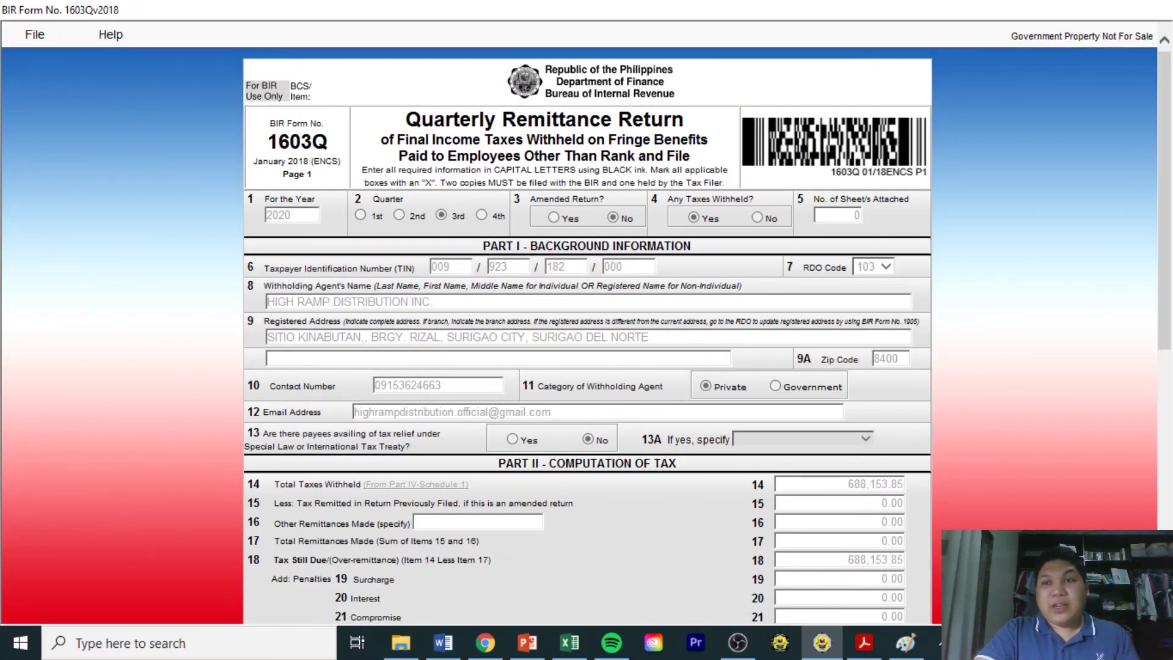
drag(1167, 145, 1127, 454)
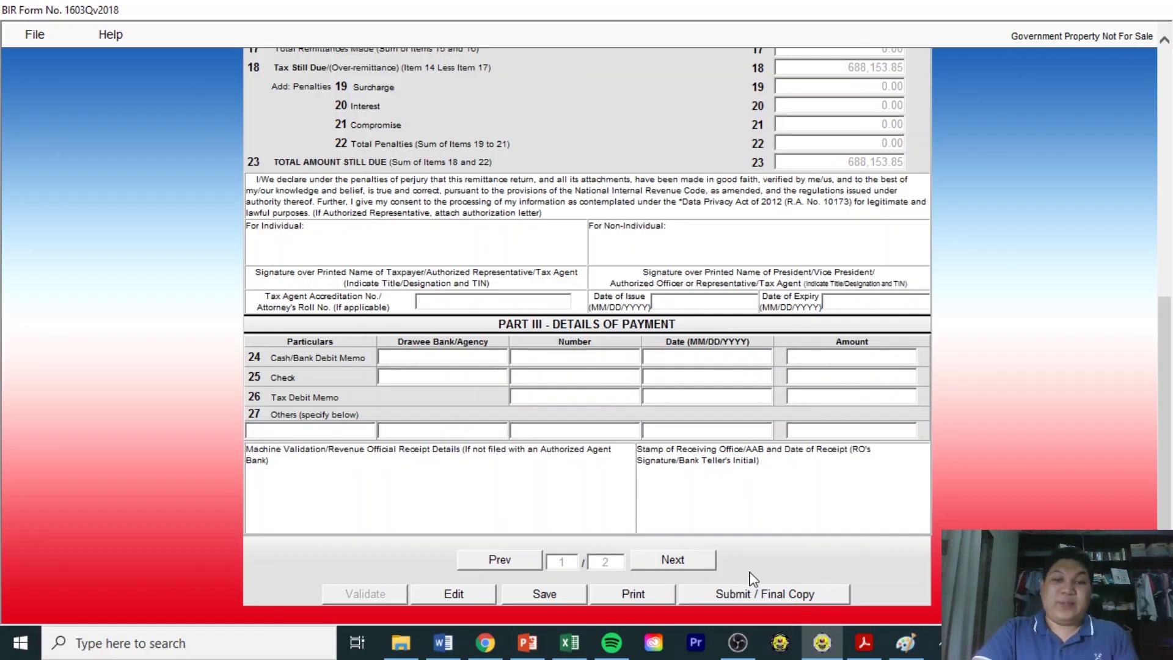
click(643, 595)
click(35, 34)
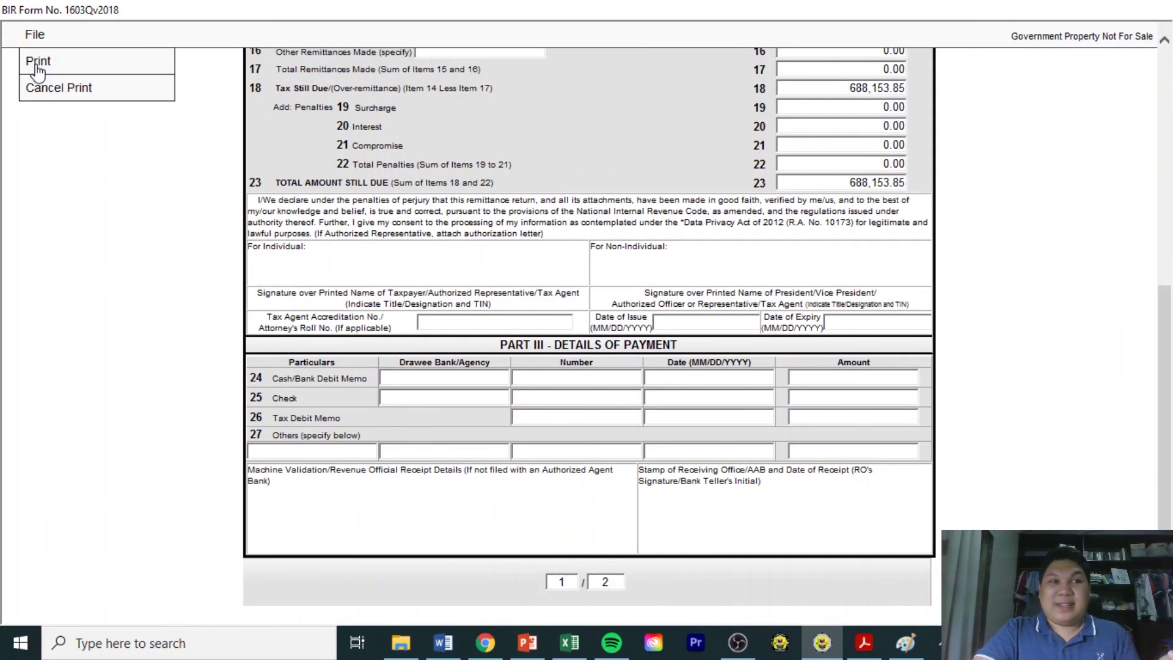
click(33, 36)
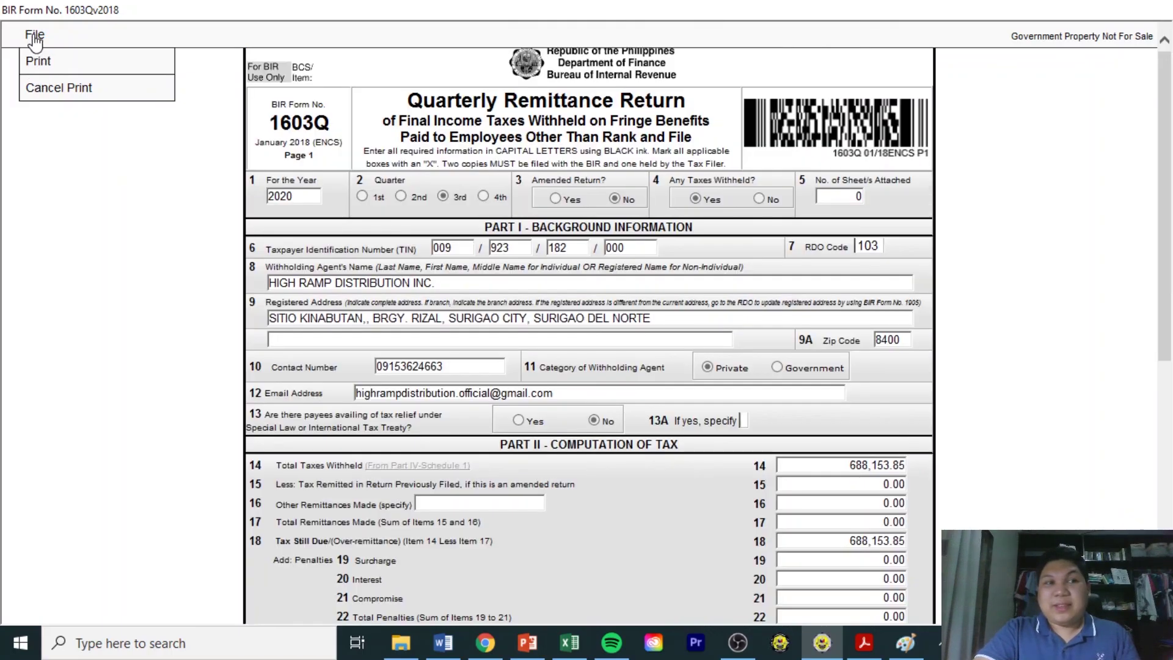
click(385, 76)
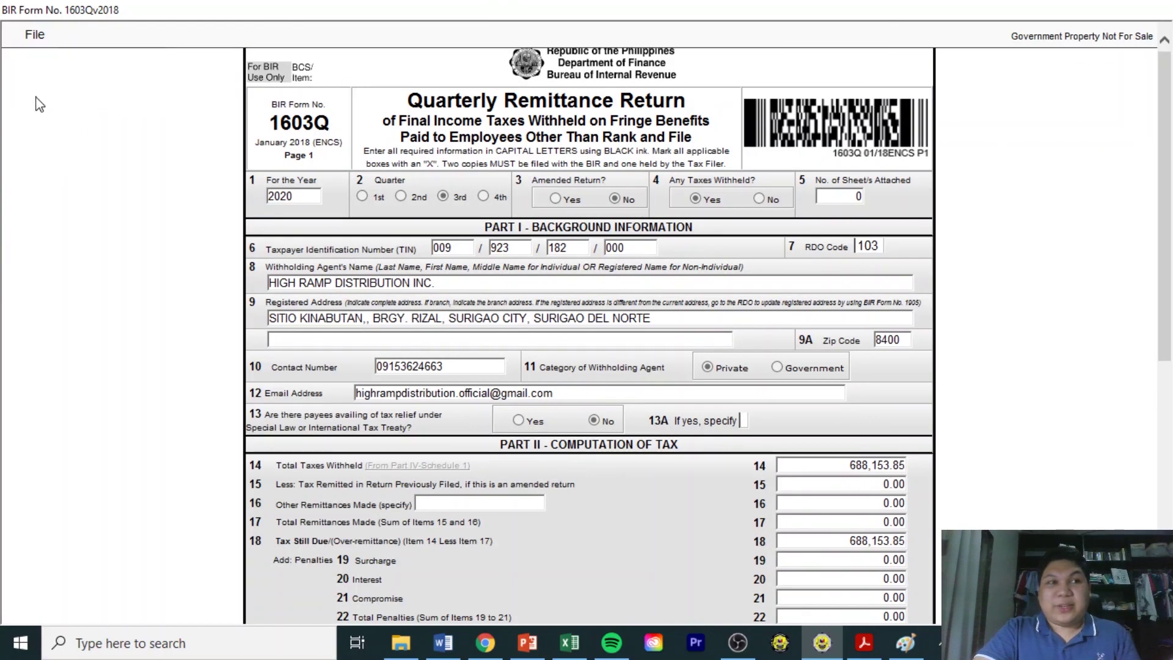
click(40, 38)
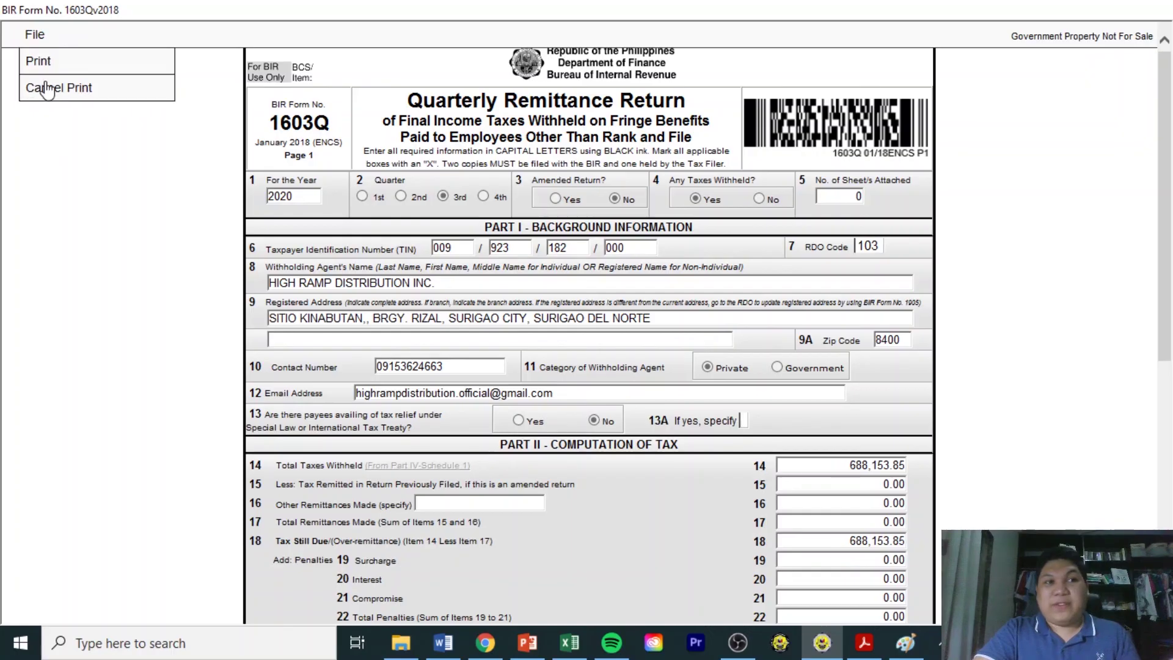
click(72, 86)
drag(1164, 137, 1162, 348)
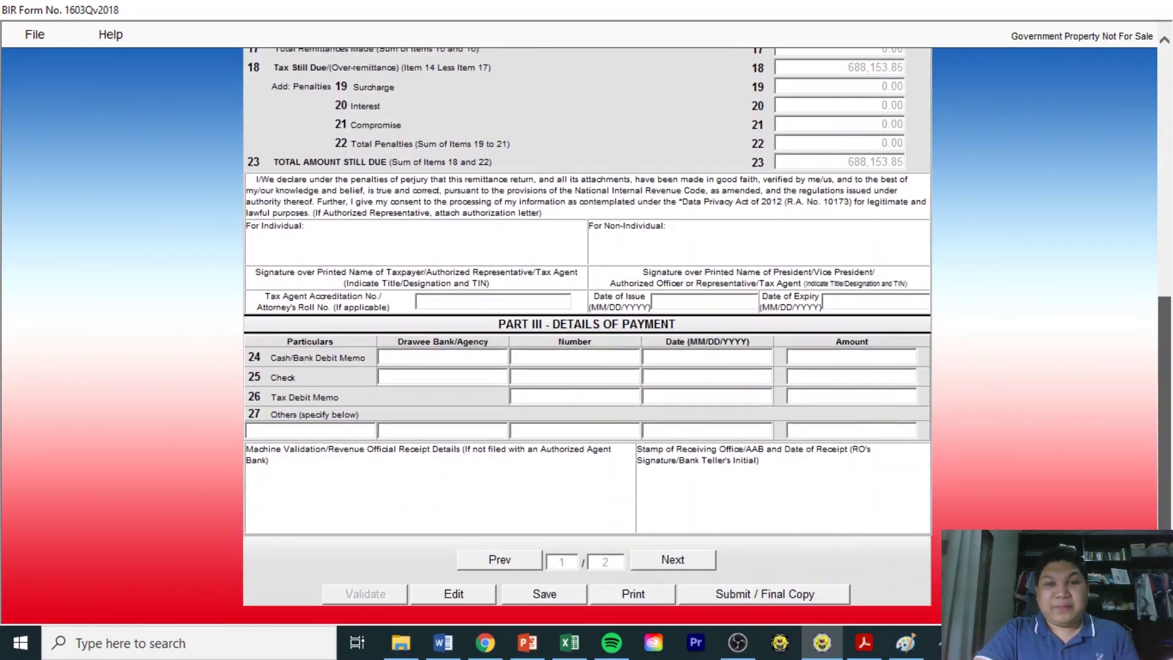